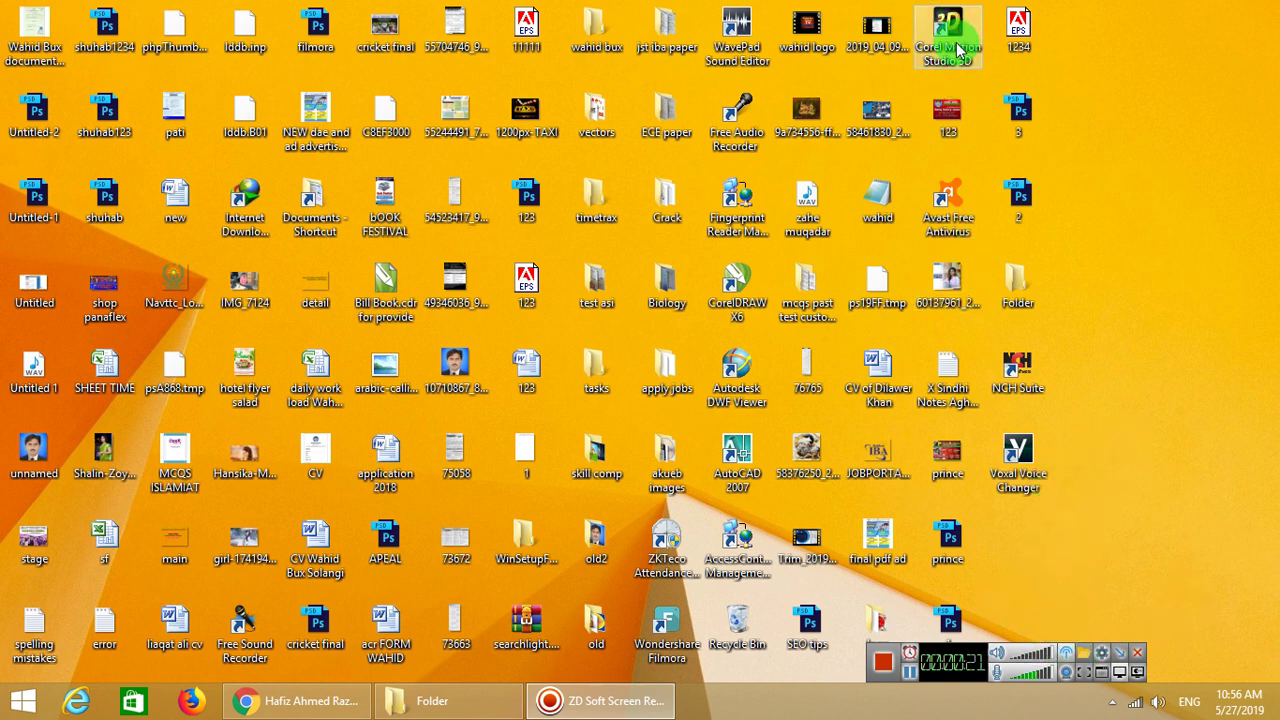
Launch Corel MotionStudio 3D from the desktop and dismiss the Corel Guide and the object tips message
left_click_drag(957, 37, 1130, 108)
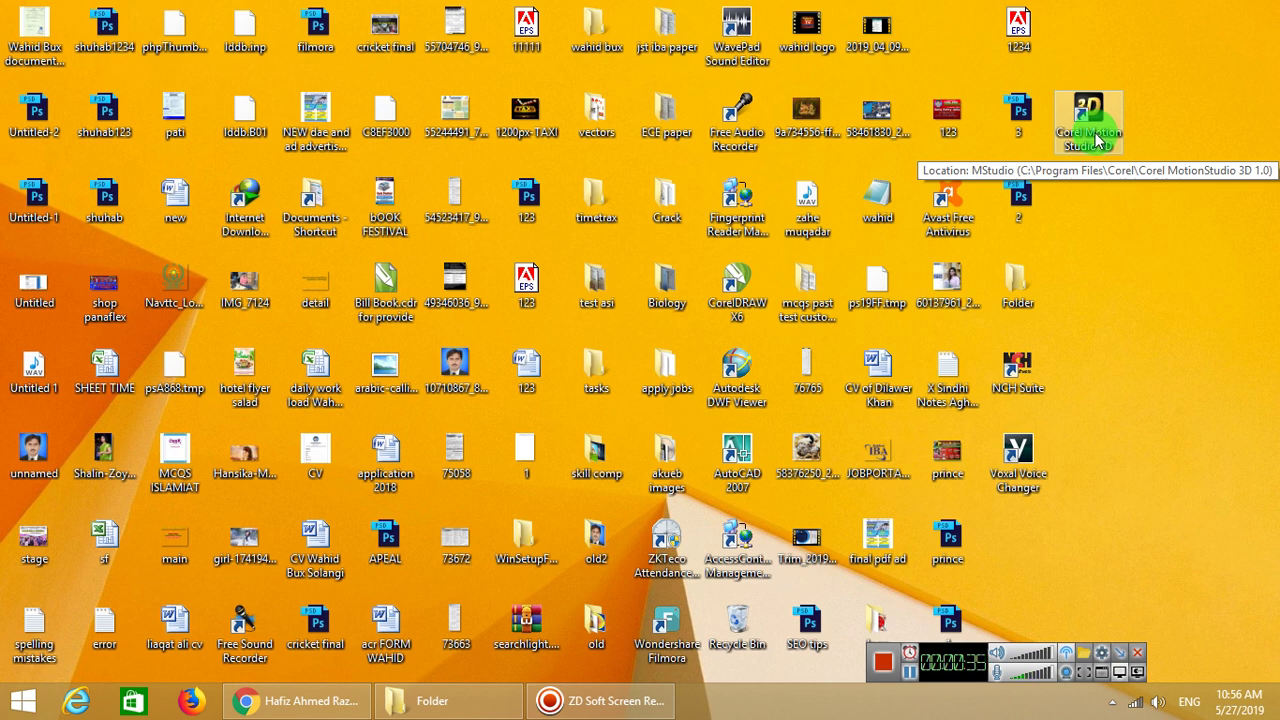
left_click(1097, 140)
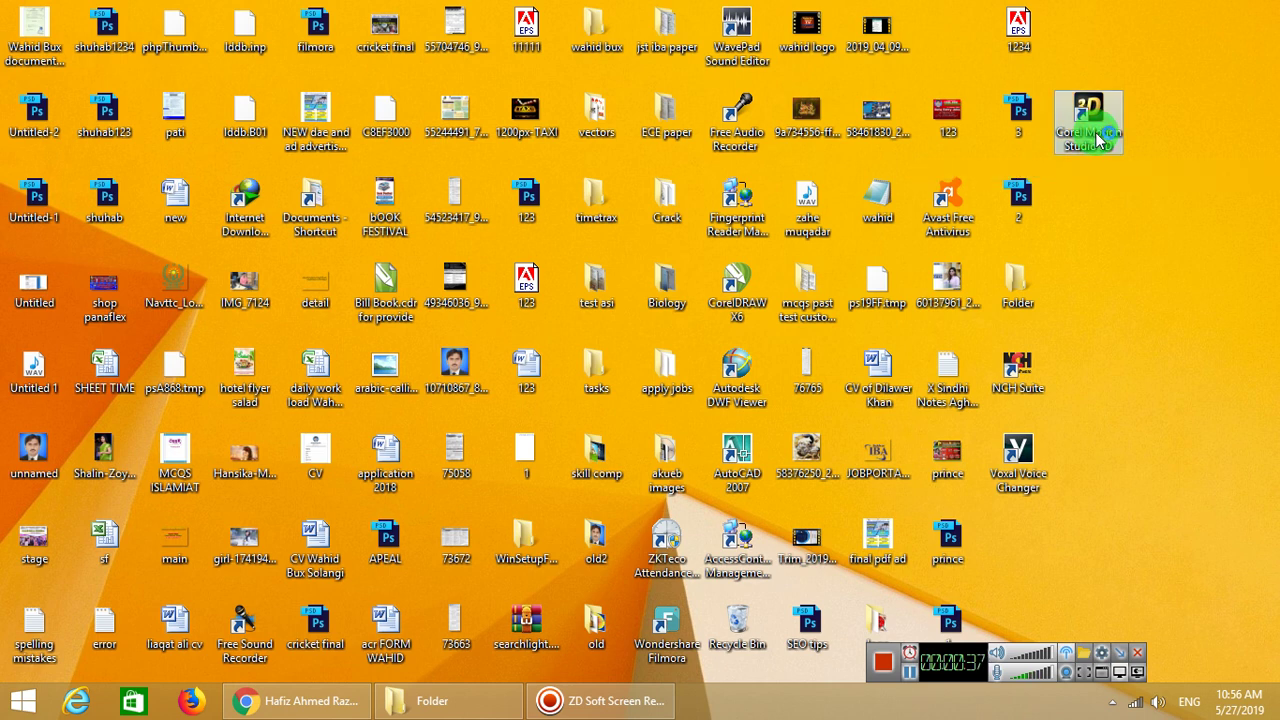
left_click(1100, 277)
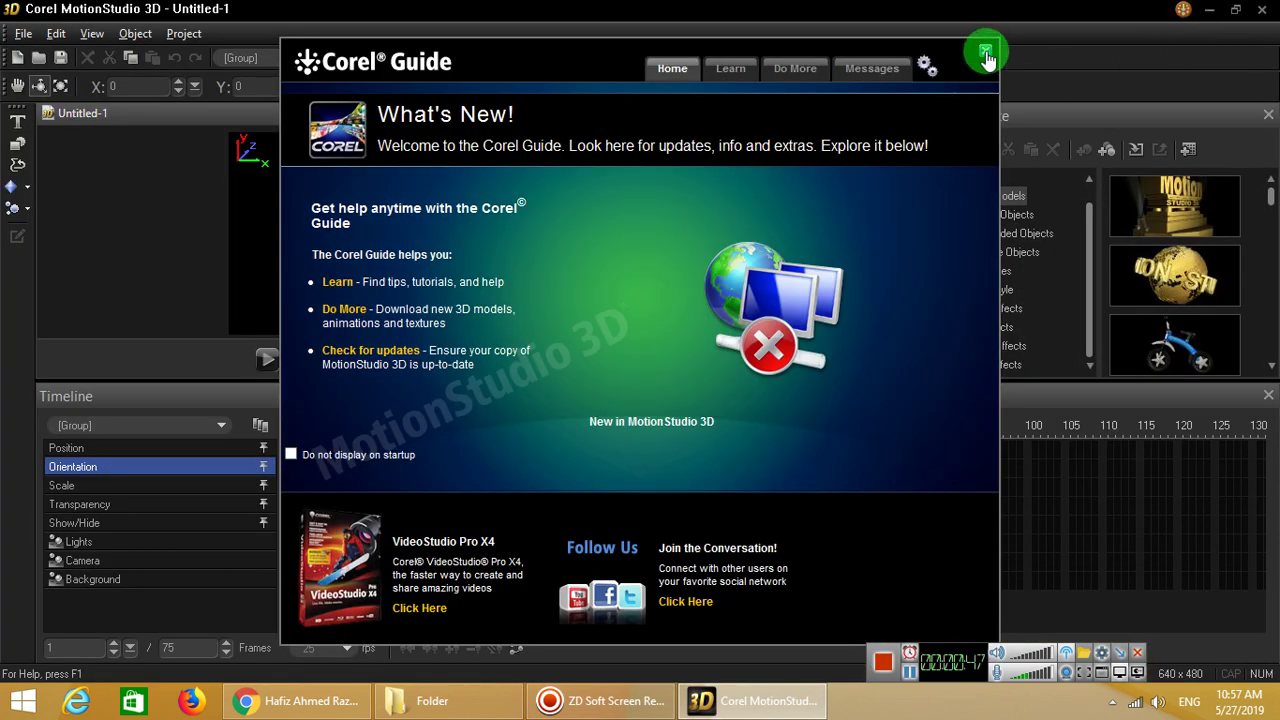
left_click(985, 55)
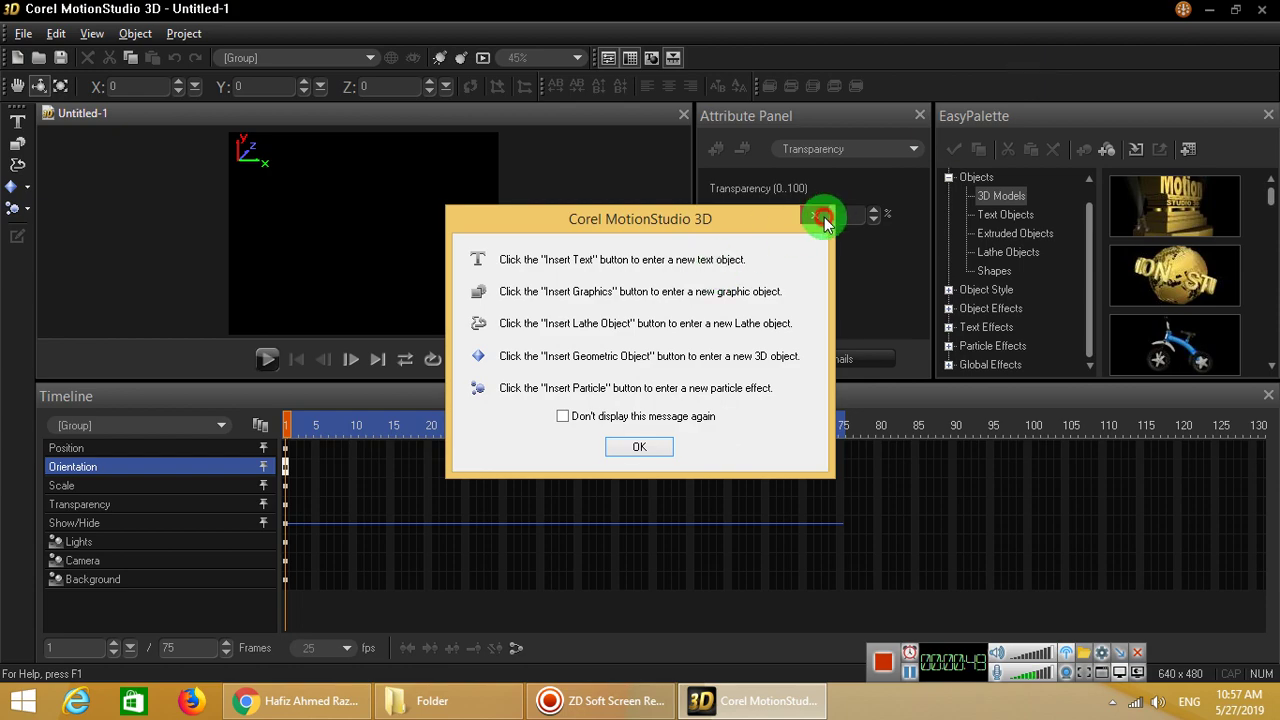
left_click(822, 218)
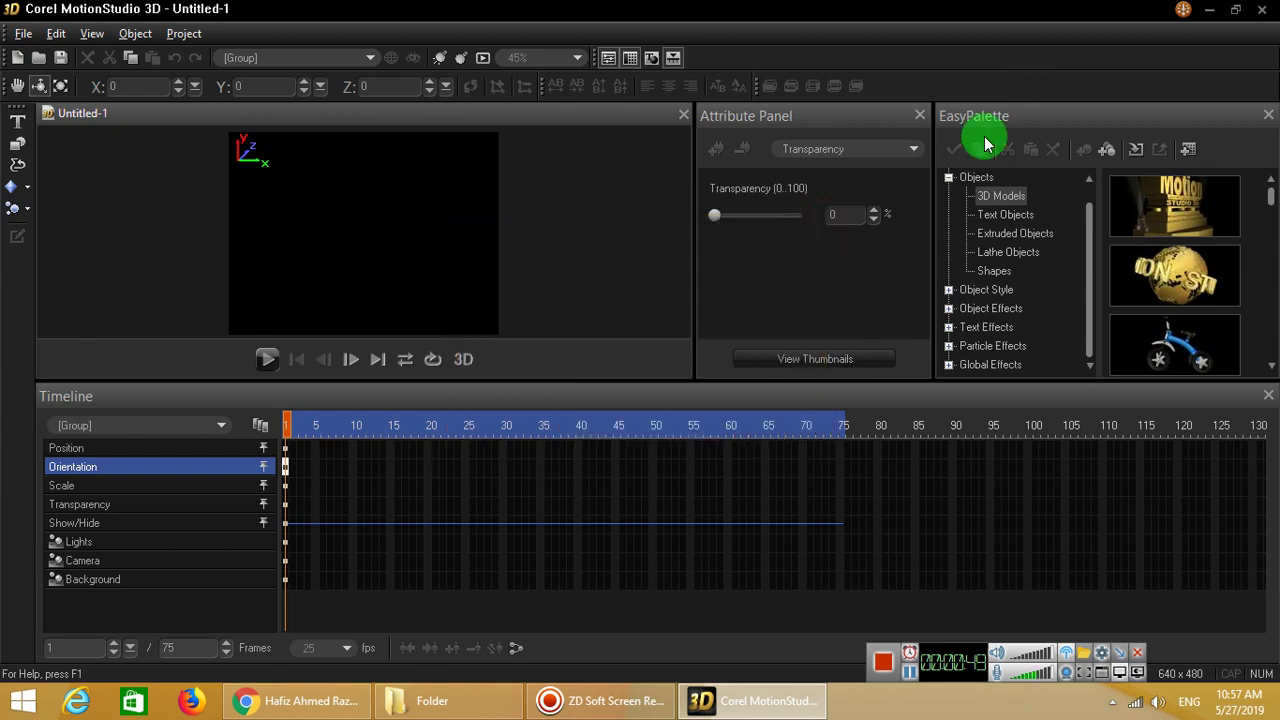
Minimize the program, open the desktop folder named Folder and display its images as extra large icons
left_click(1210, 9)
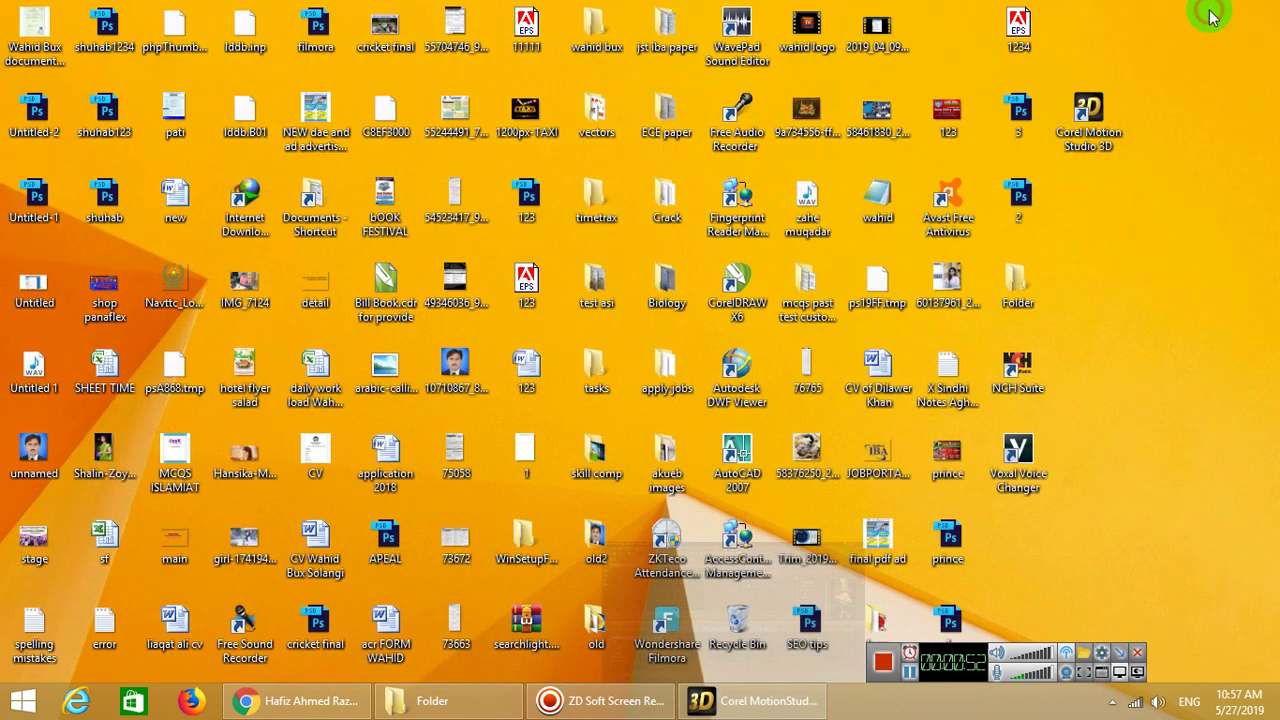
double_click(1020, 305)
left_click(699, 333)
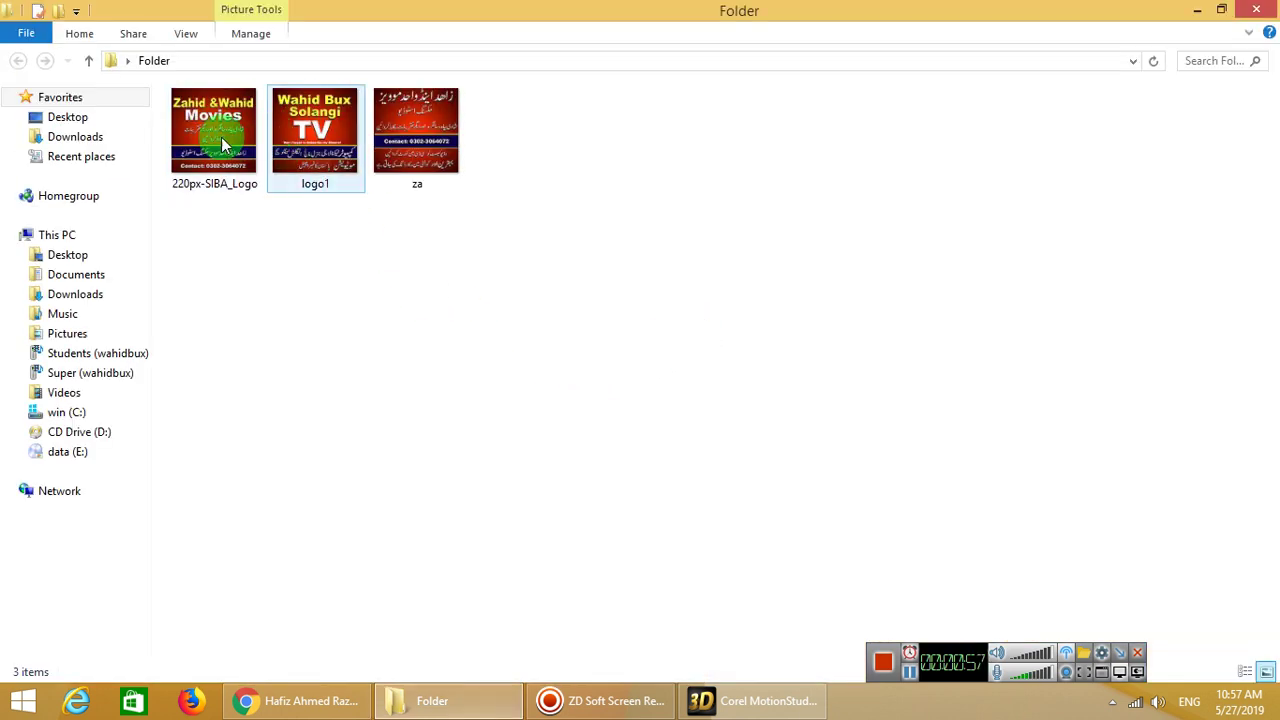
left_click(182, 36)
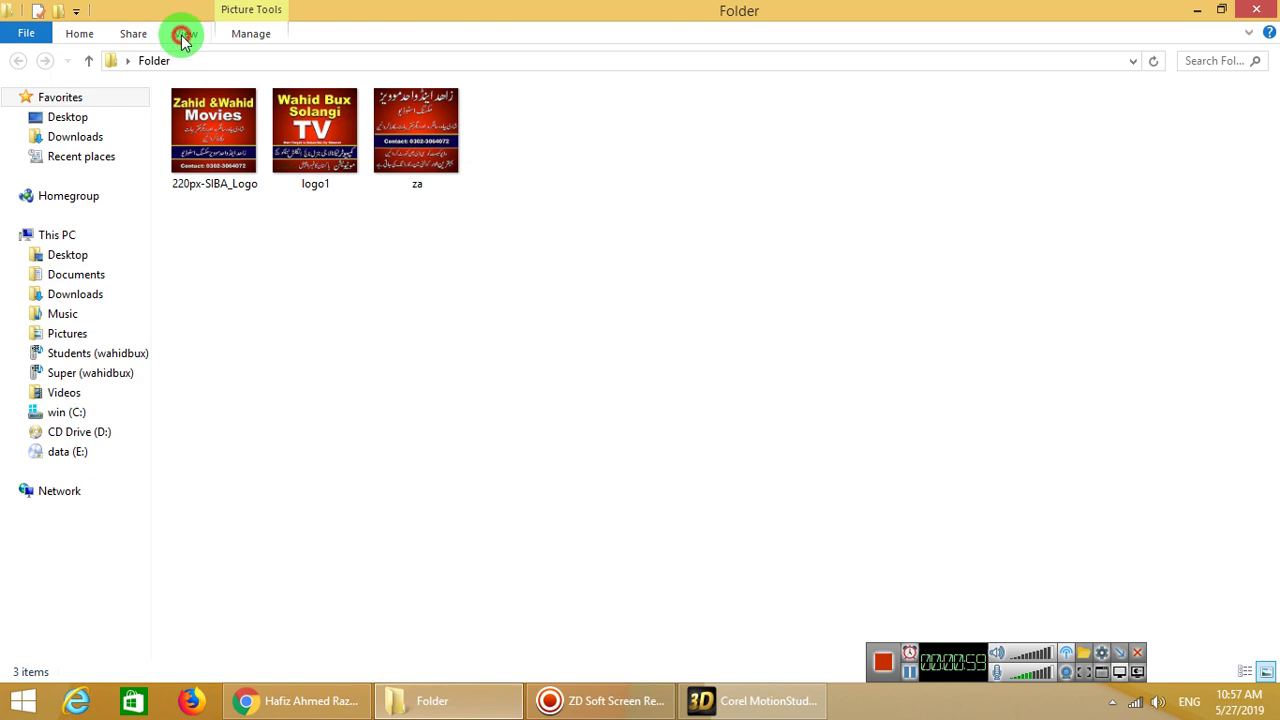
left_click(198, 56)
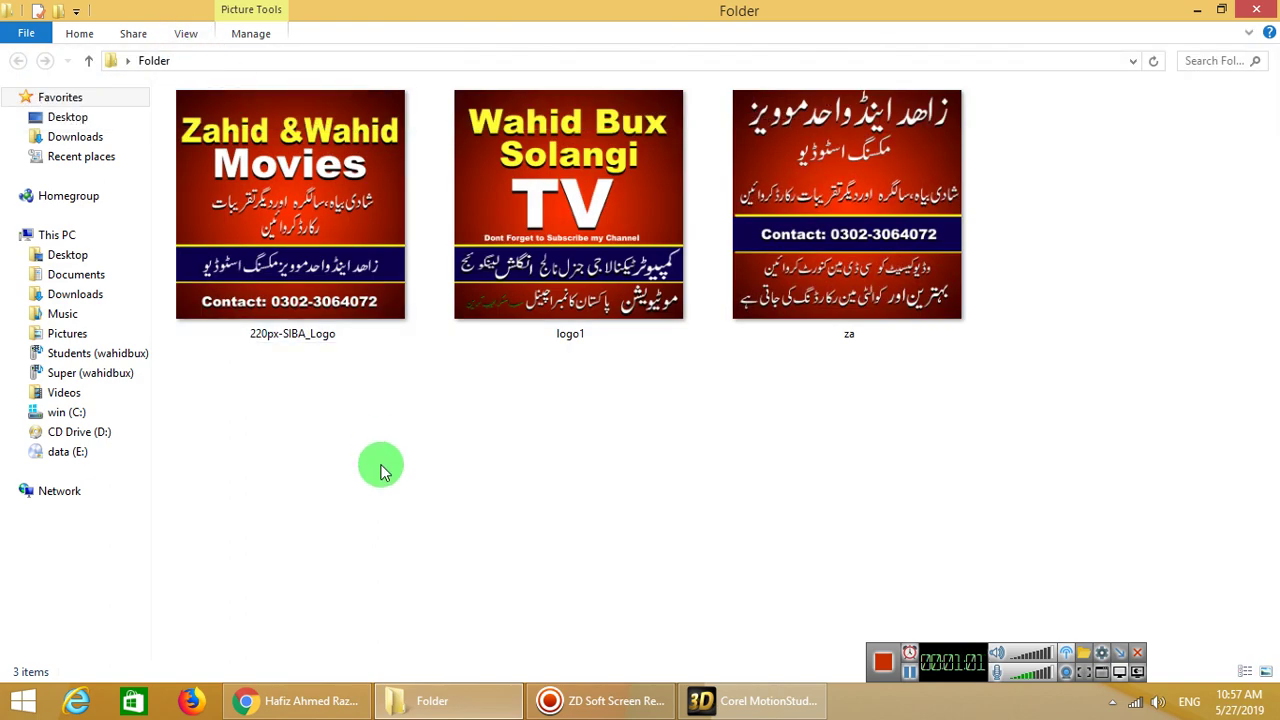
Examine the images za, 220px-SIBA_Logo and logo1 in the folder, then minimize the folder window
left_click(878, 203)
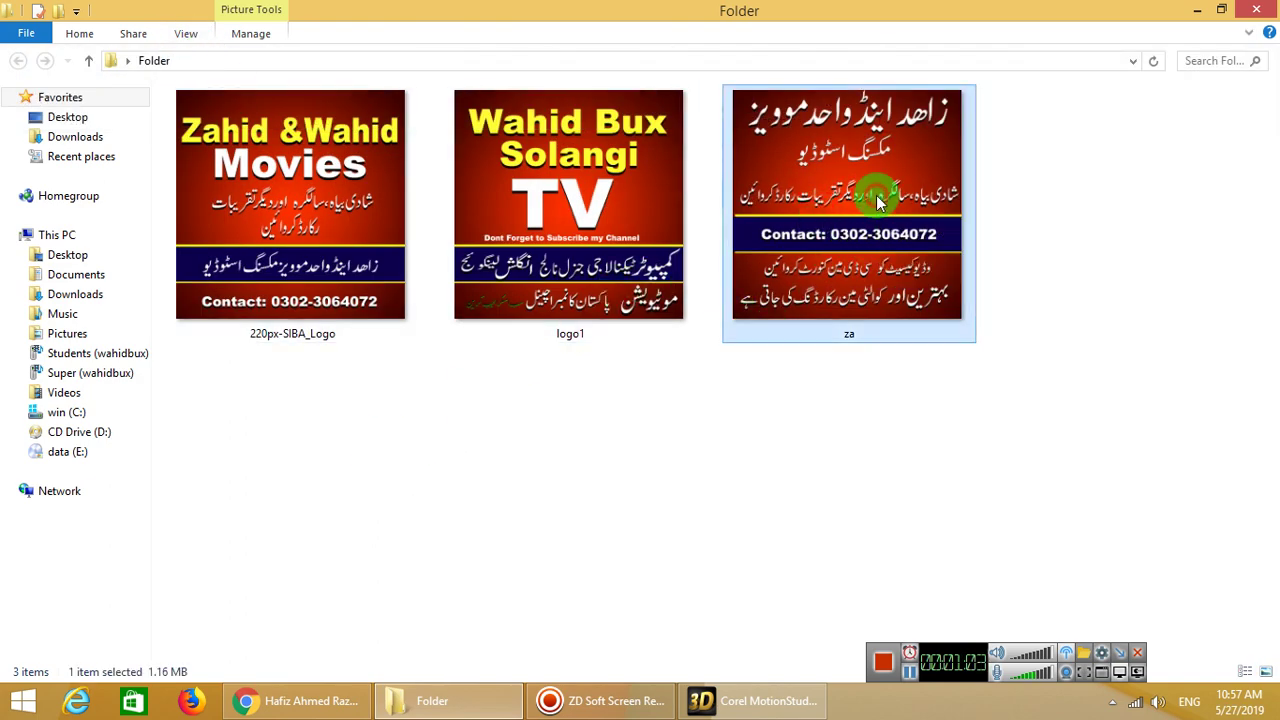
left_click(262, 195)
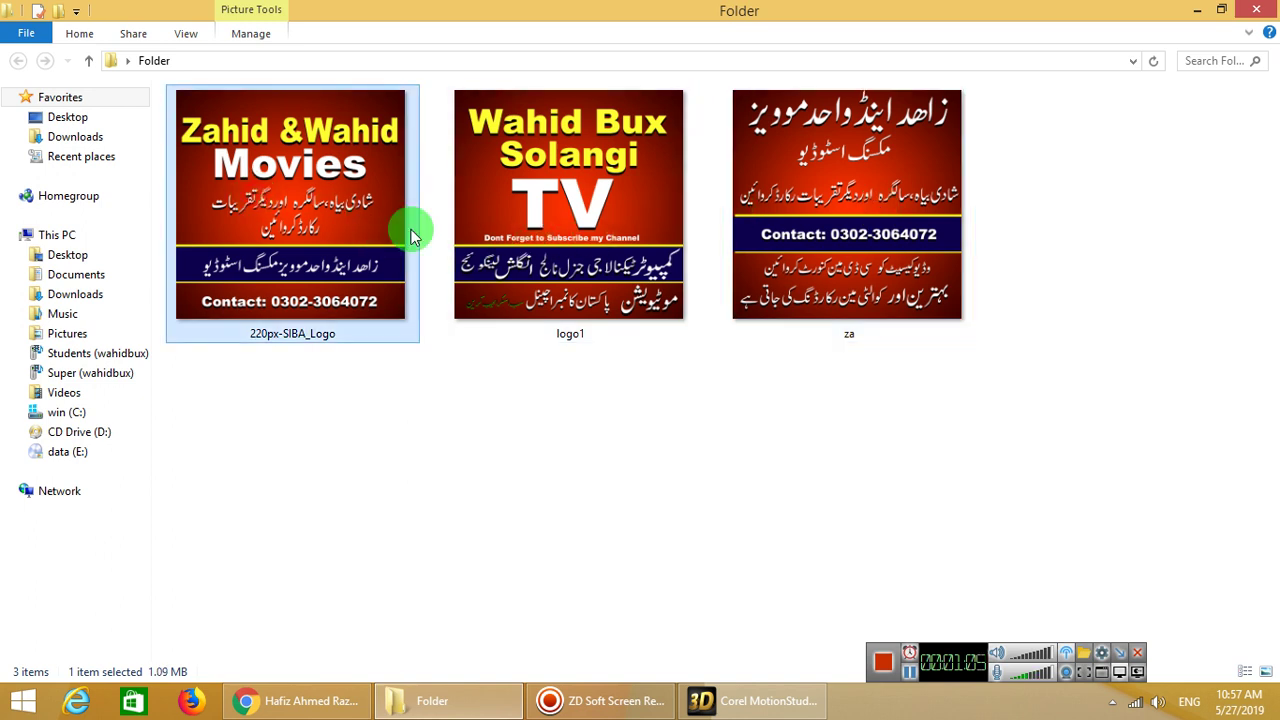
left_click(505, 237)
left_click(290, 200)
left_click(628, 290)
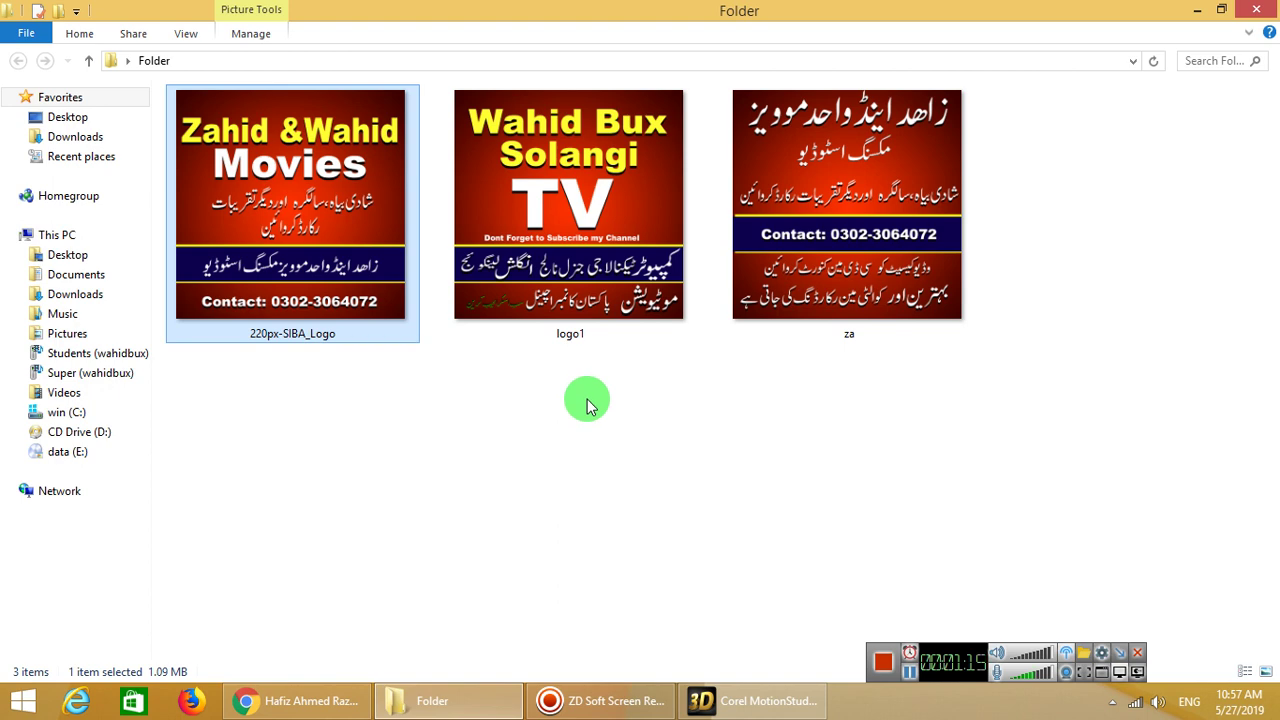
left_click(1190, 14)
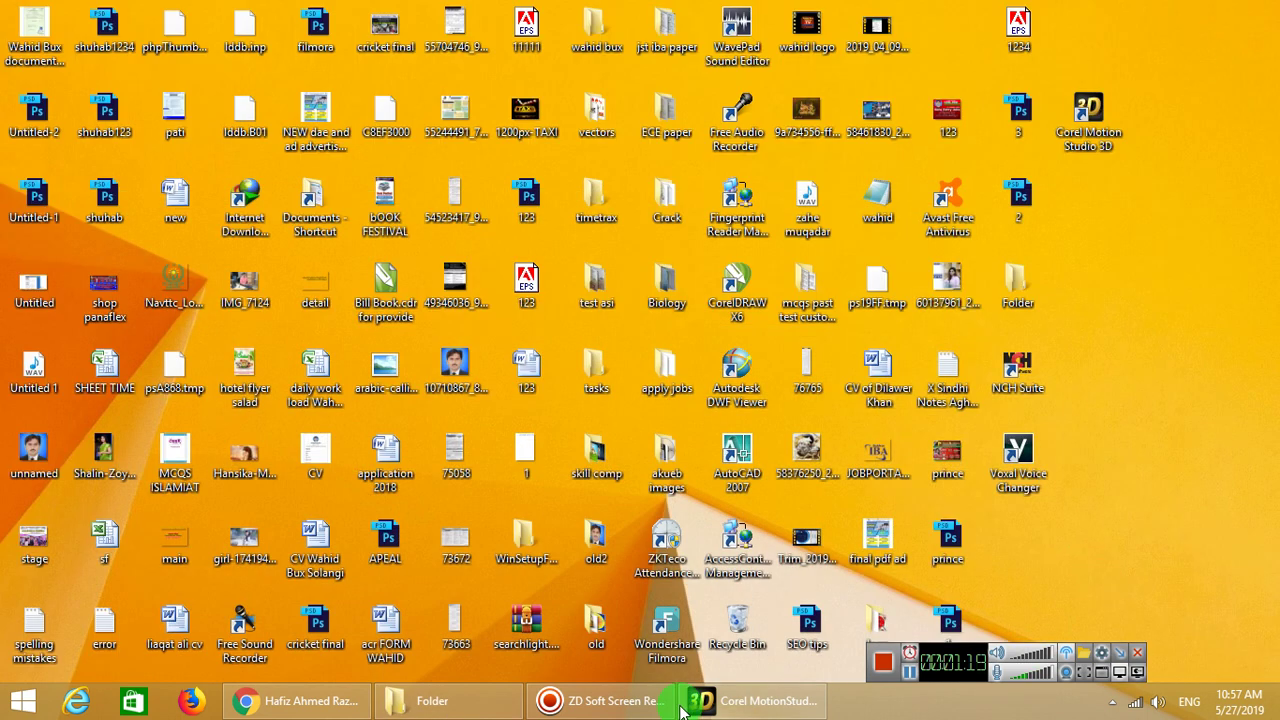
Switch back to Corel MotionStudio 3D and insert a cone as a geometric object
mouse_move(733, 706)
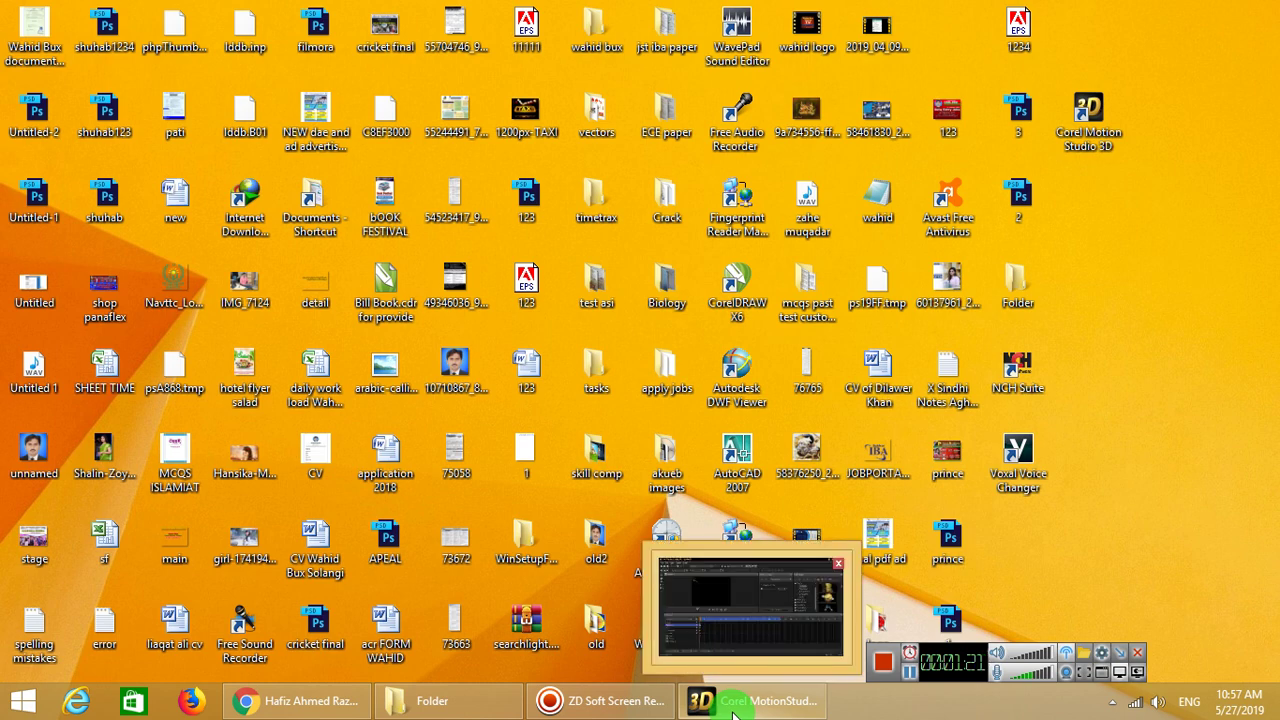
left_click(735, 703)
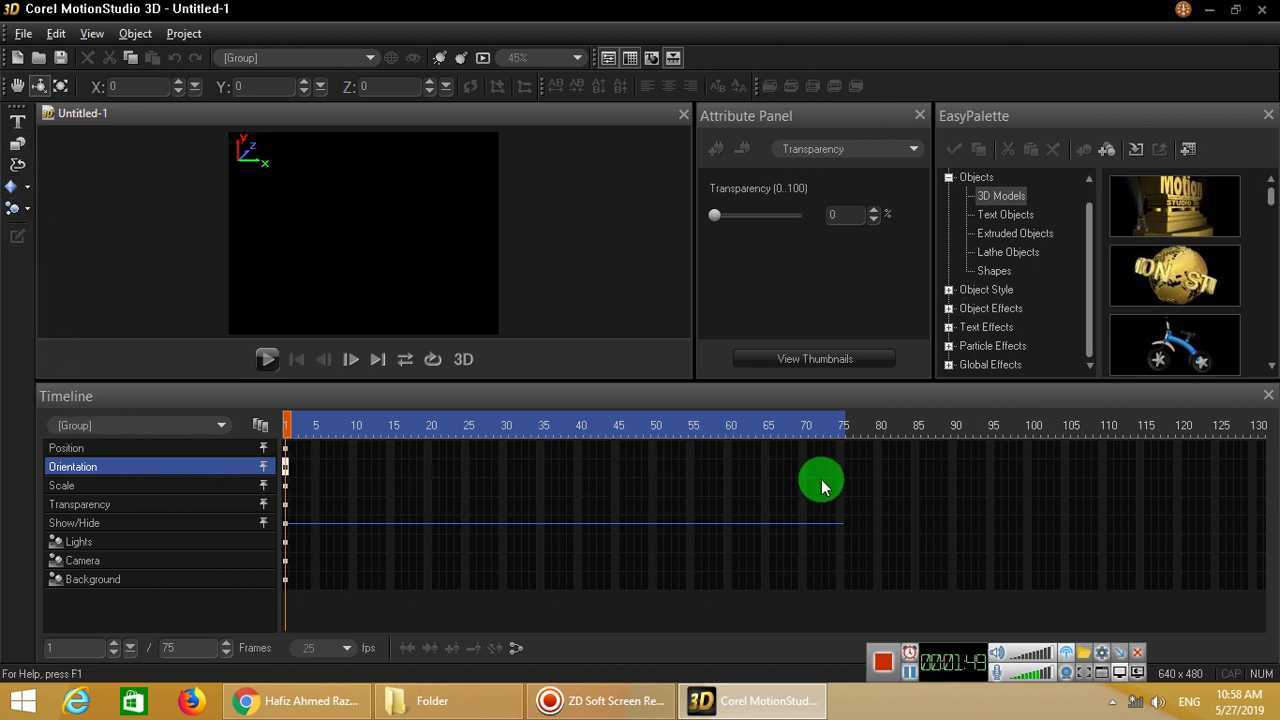
left_click(25, 190)
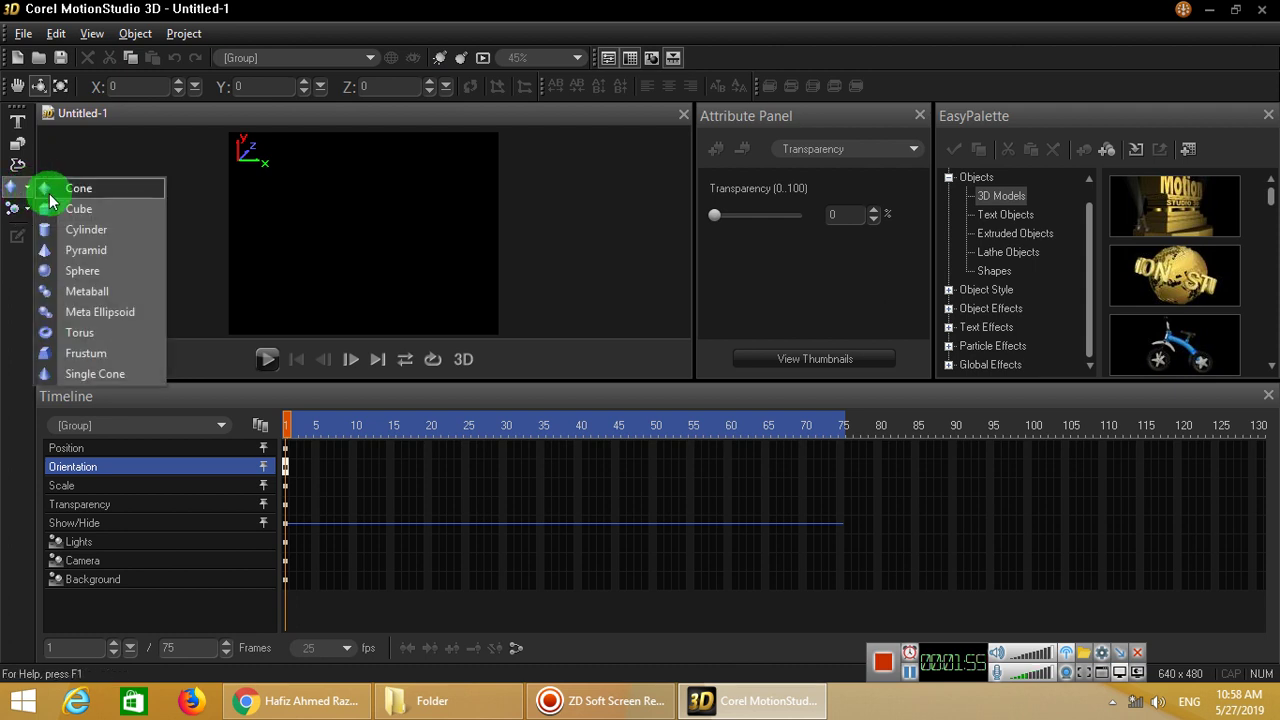
left_click(51, 200)
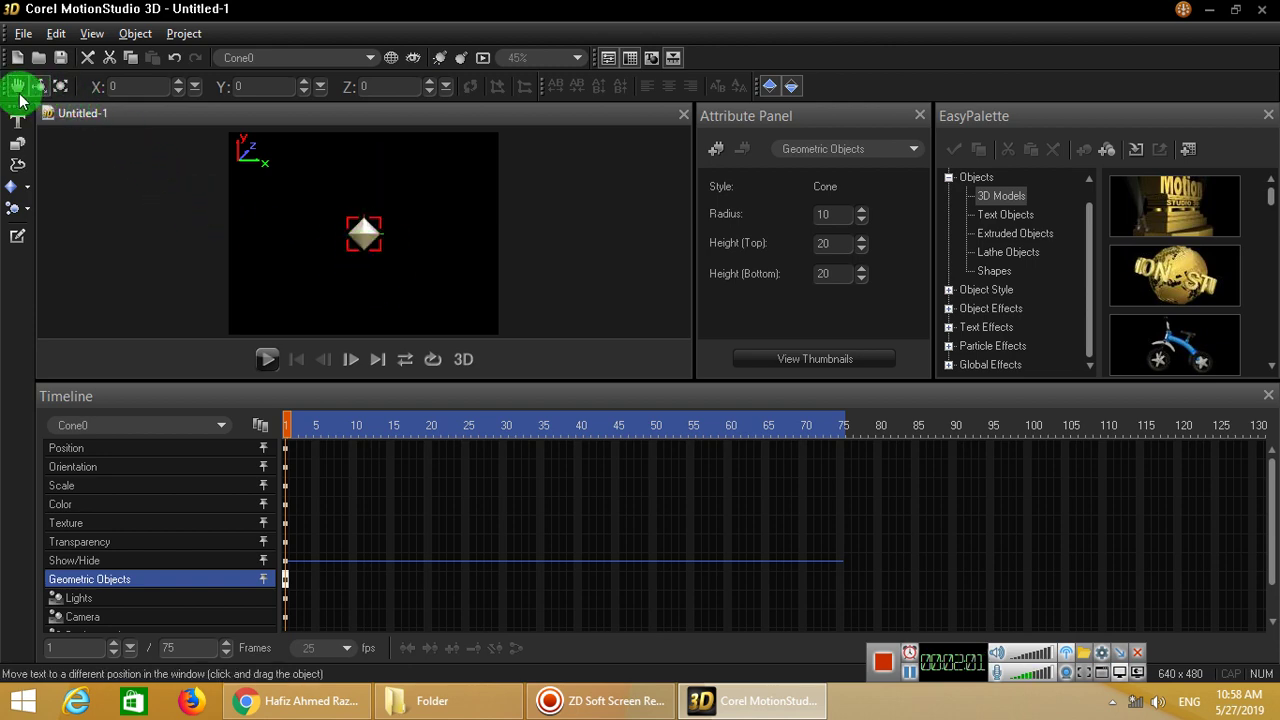
Move the cone to about X 8, Y 29 and enlarge it to a scale of about X 301, Y 304
left_click(18, 88)
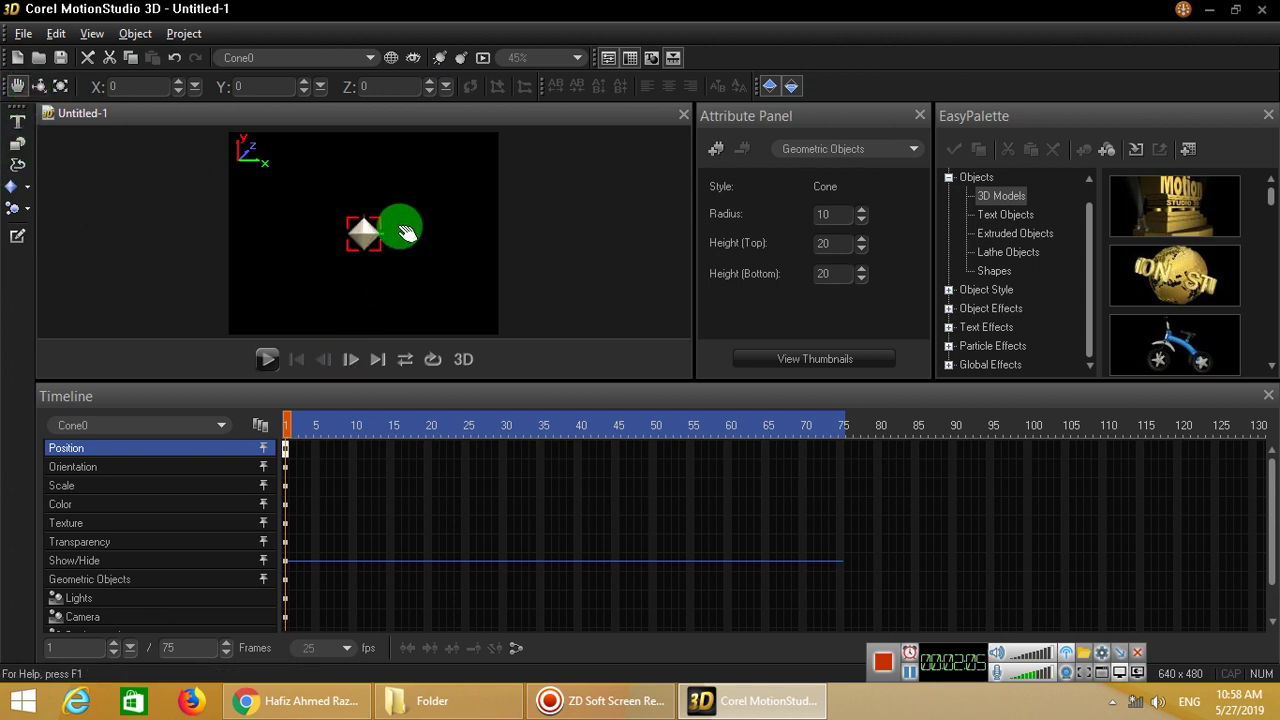
left_click_drag(368, 244, 390, 204)
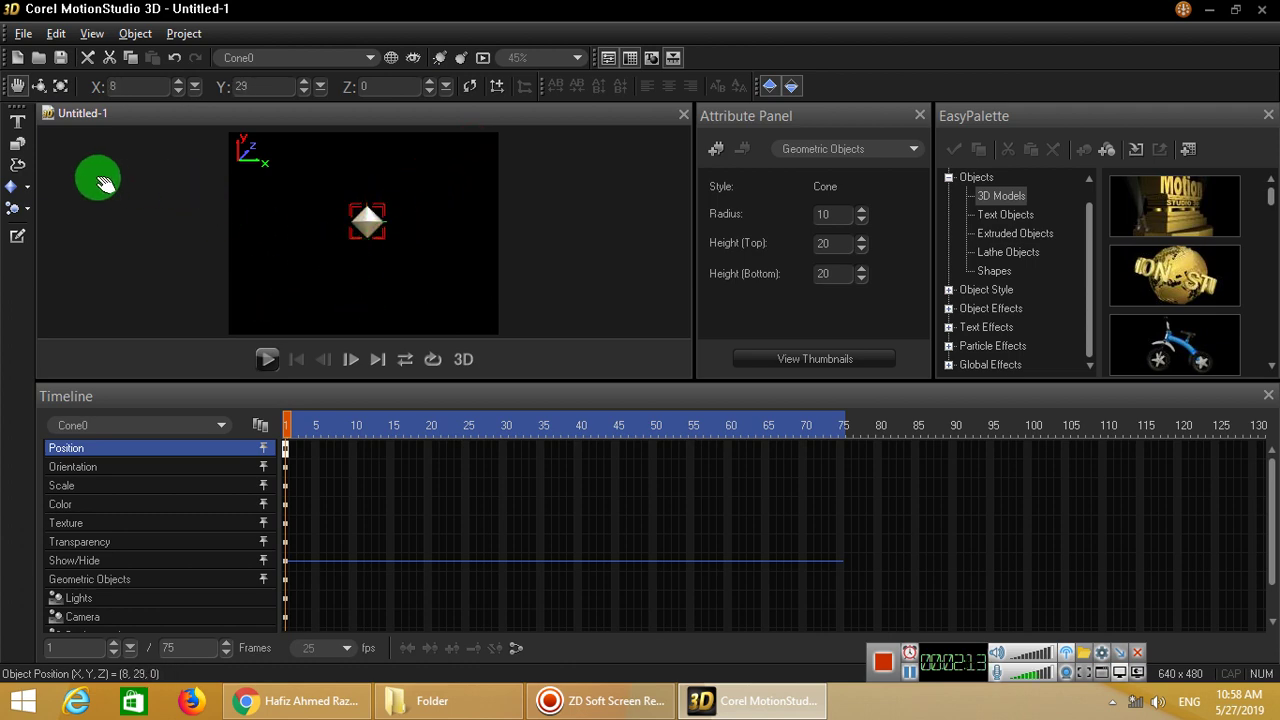
left_click(62, 88)
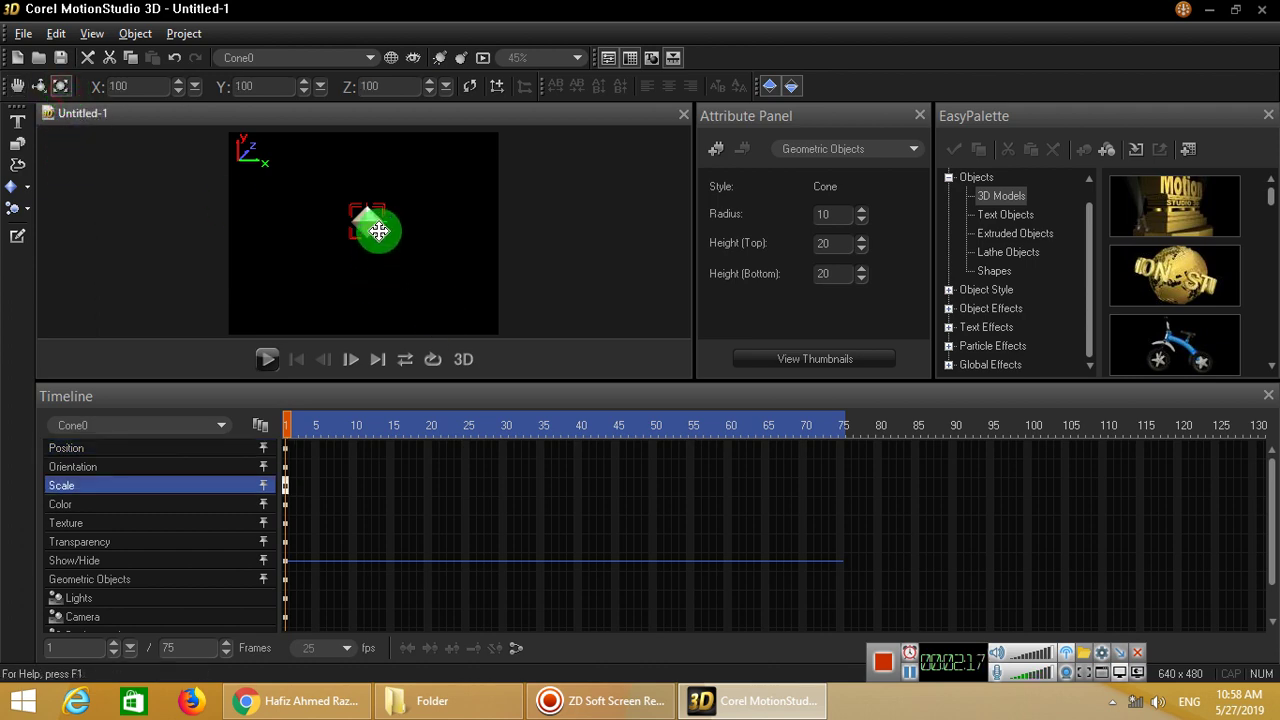
left_click_drag(371, 229, 162, 211)
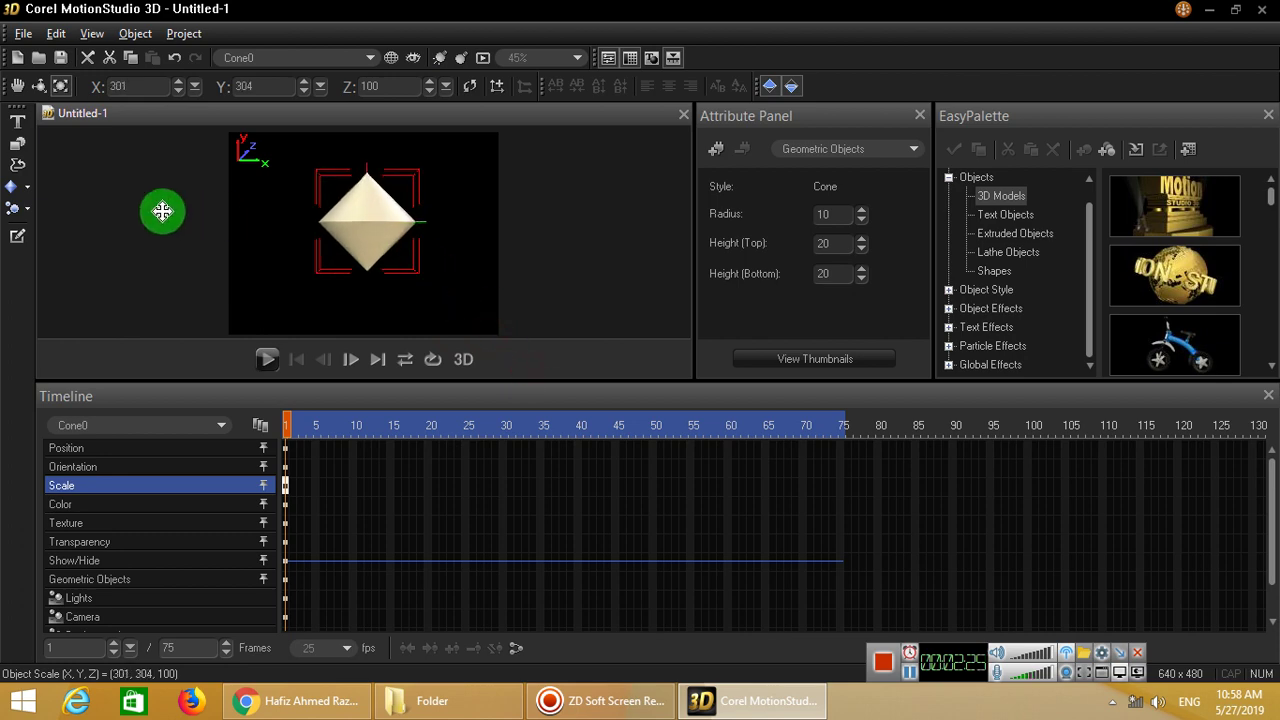
Rotate the cone freely in several directions at frame 1, leaving its orientation at about X 7, Y 11
left_click(38, 88)
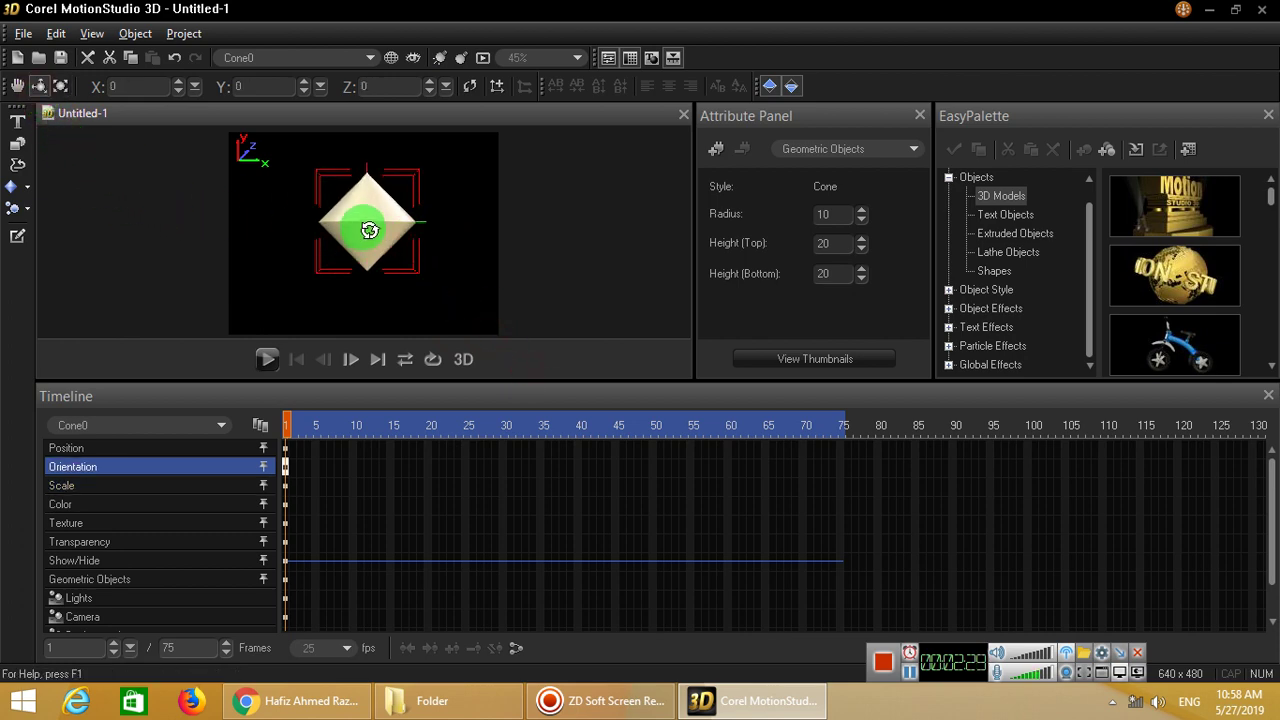
left_click(58, 88)
left_click(37, 87)
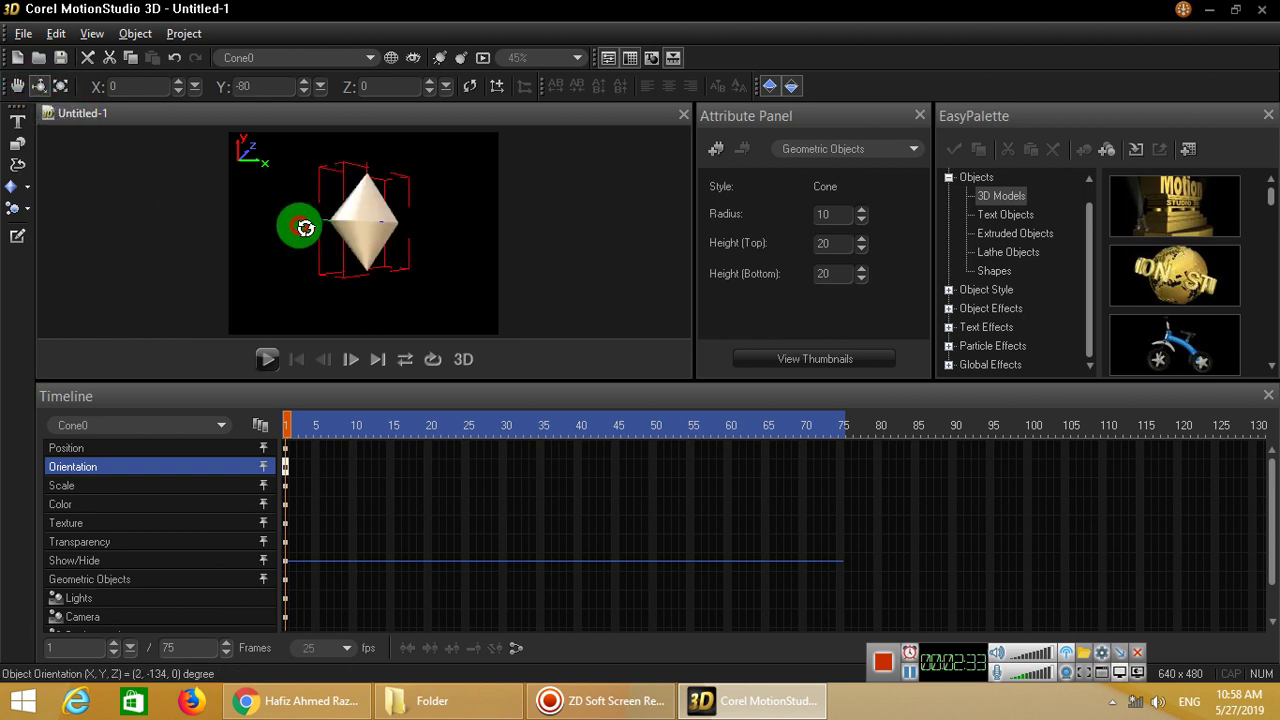
left_click_drag(484, 227, 333, 277)
left_click_drag(452, 142, 398, 330)
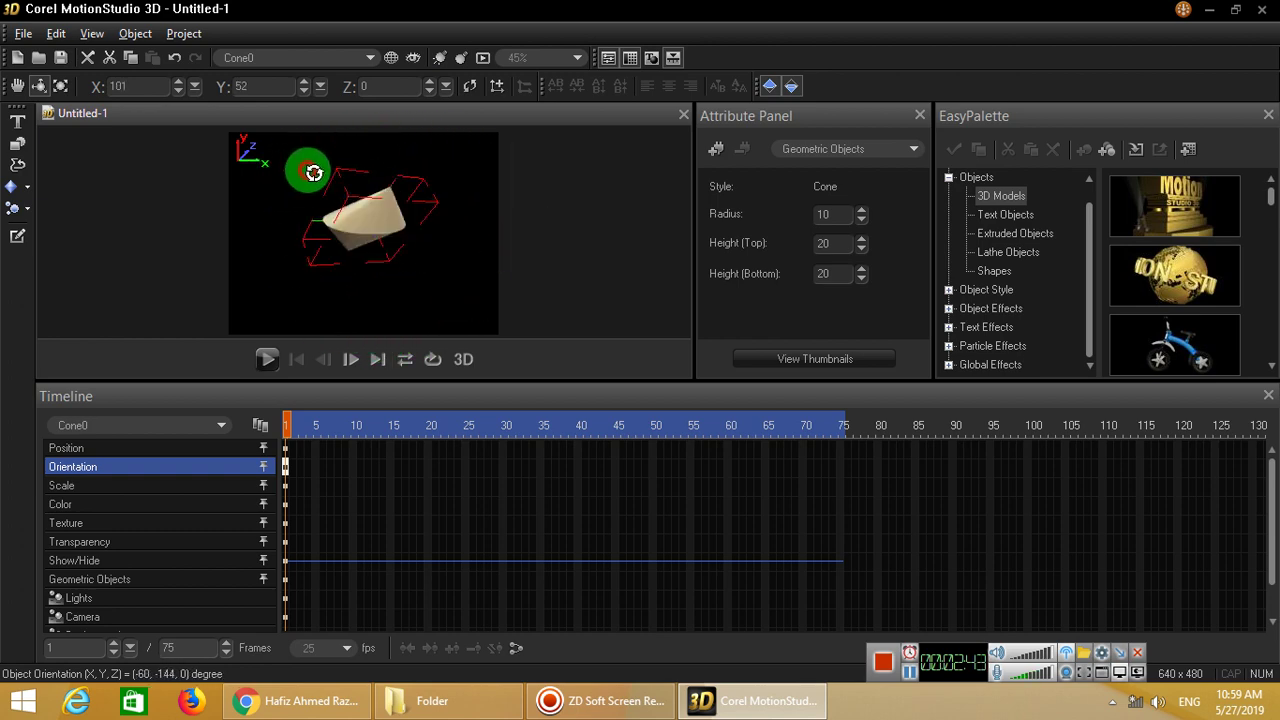
left_click_drag(313, 172, 272, 145)
left_click_drag(454, 237, 405, 210)
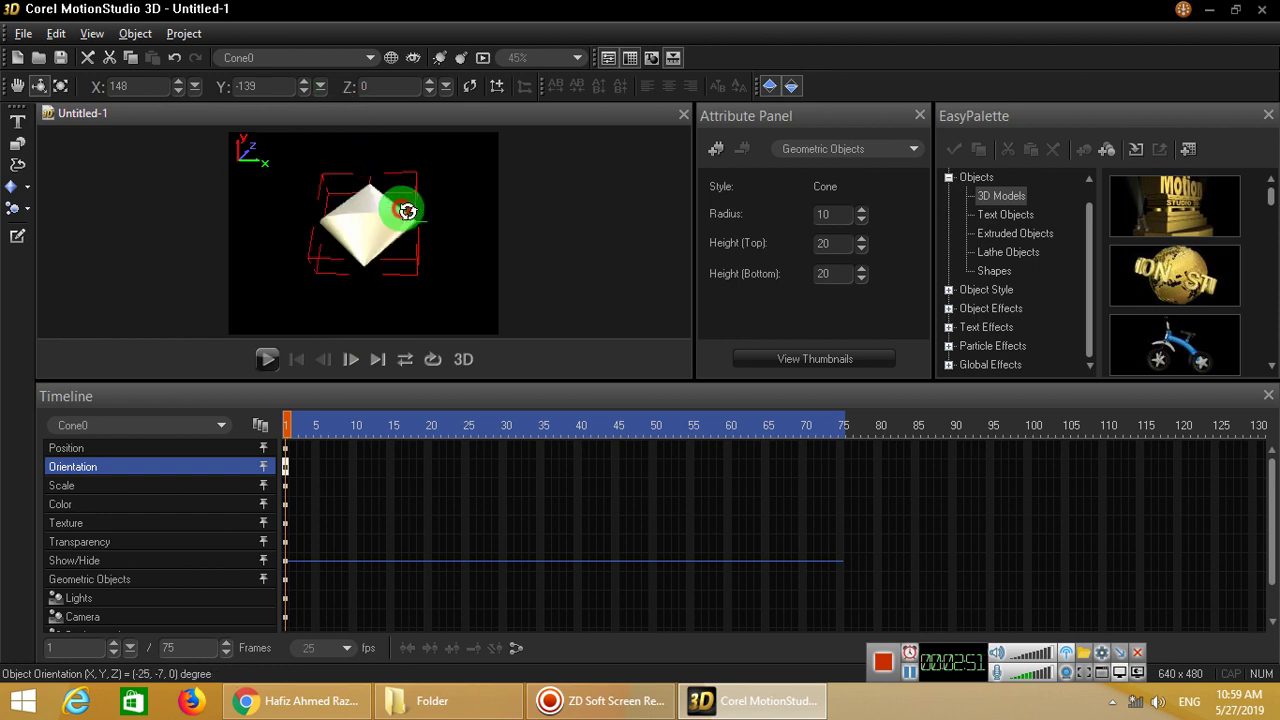
left_click_drag(404, 292, 334, 177)
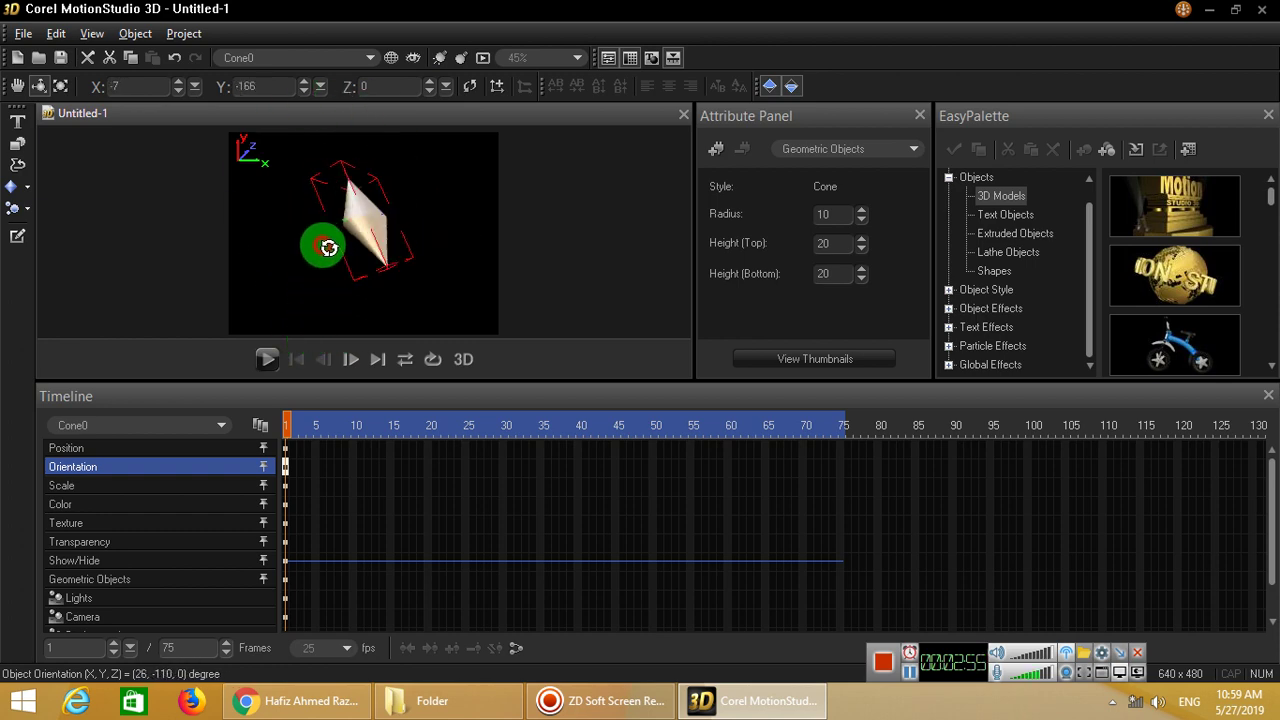
left_click_drag(329, 247, 301, 222)
left_click_drag(395, 317, 304, 242)
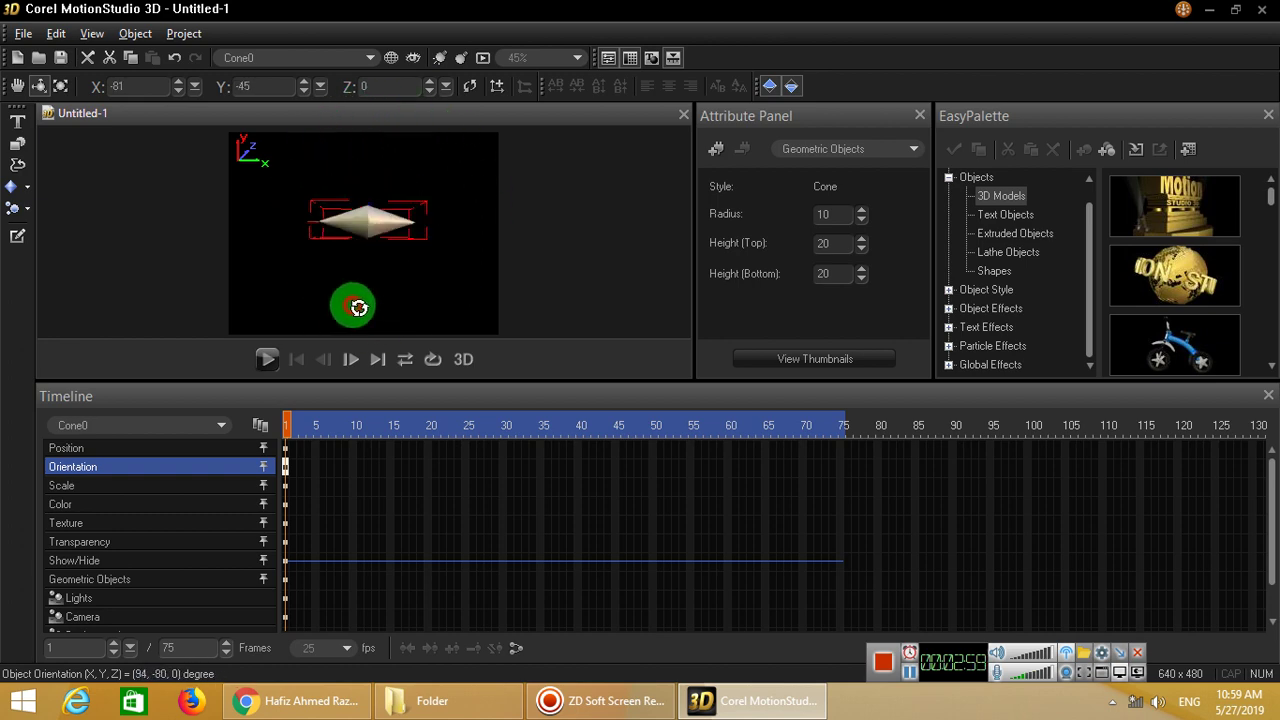
left_click_drag(359, 307, 425, 232)
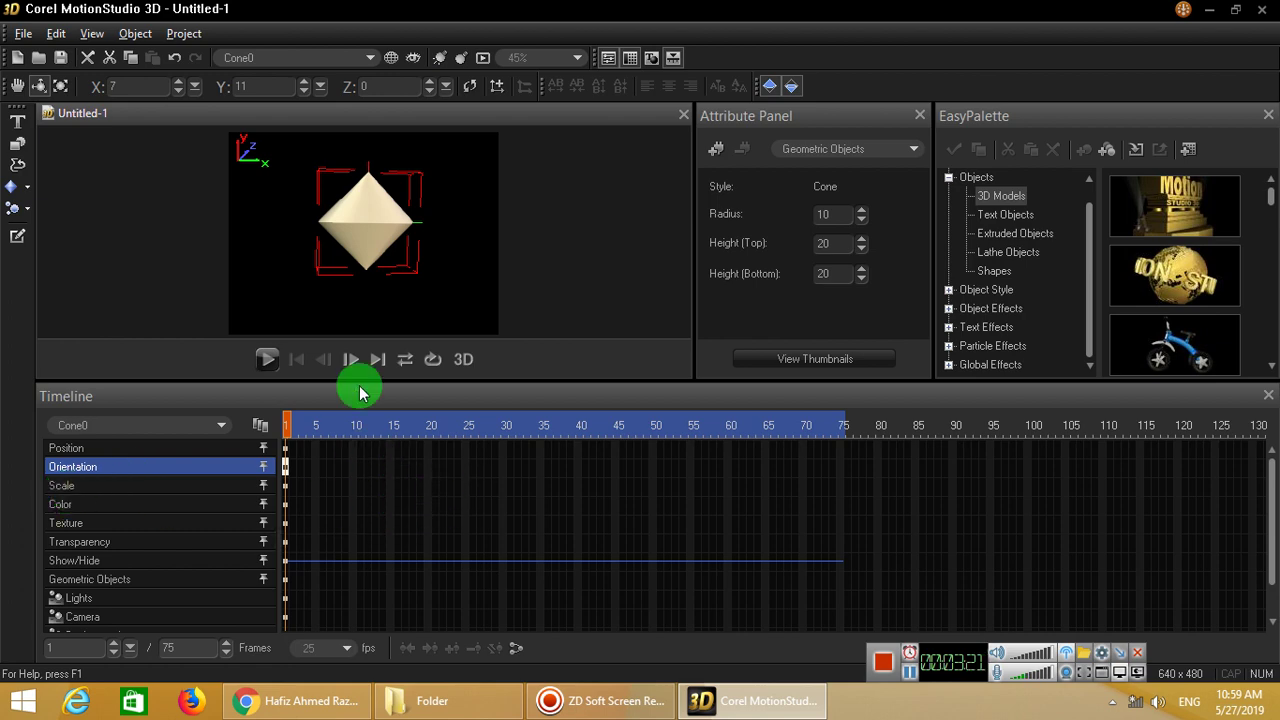
At frame 25, rotate the cone to an orientation of about X 6, Y -97 to create a keyframe
left_click(465, 450)
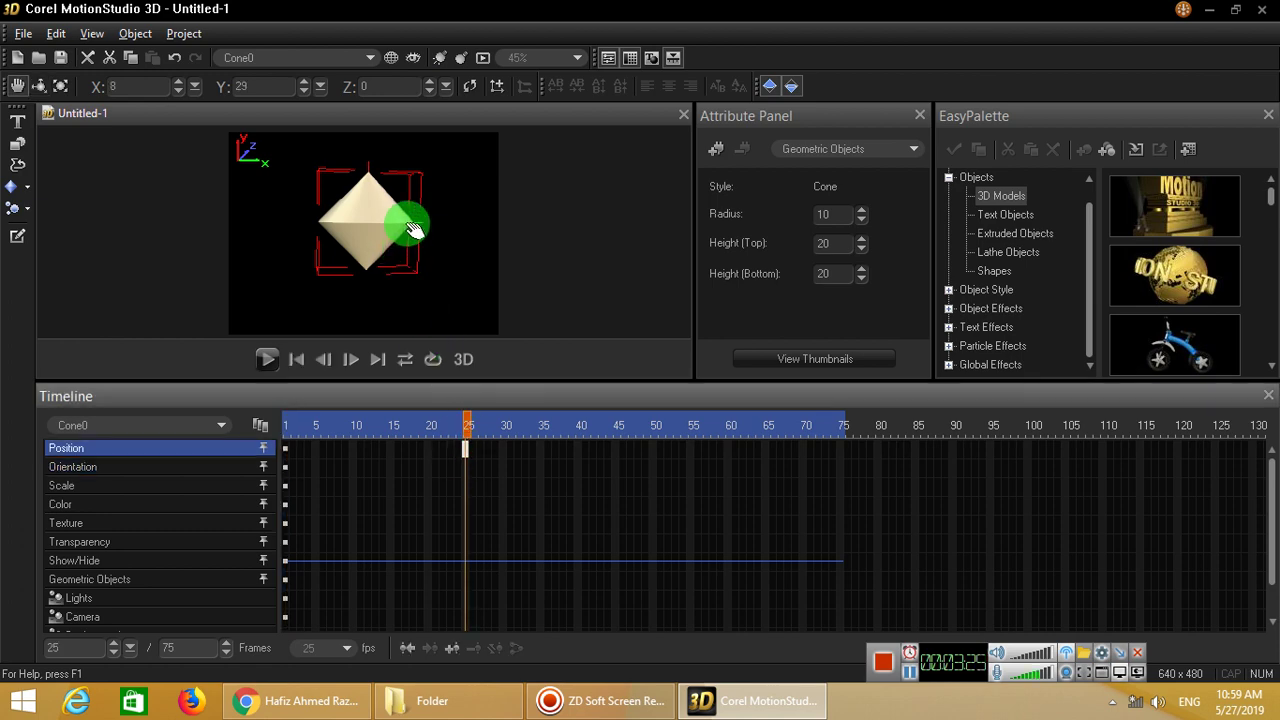
left_click(38, 85)
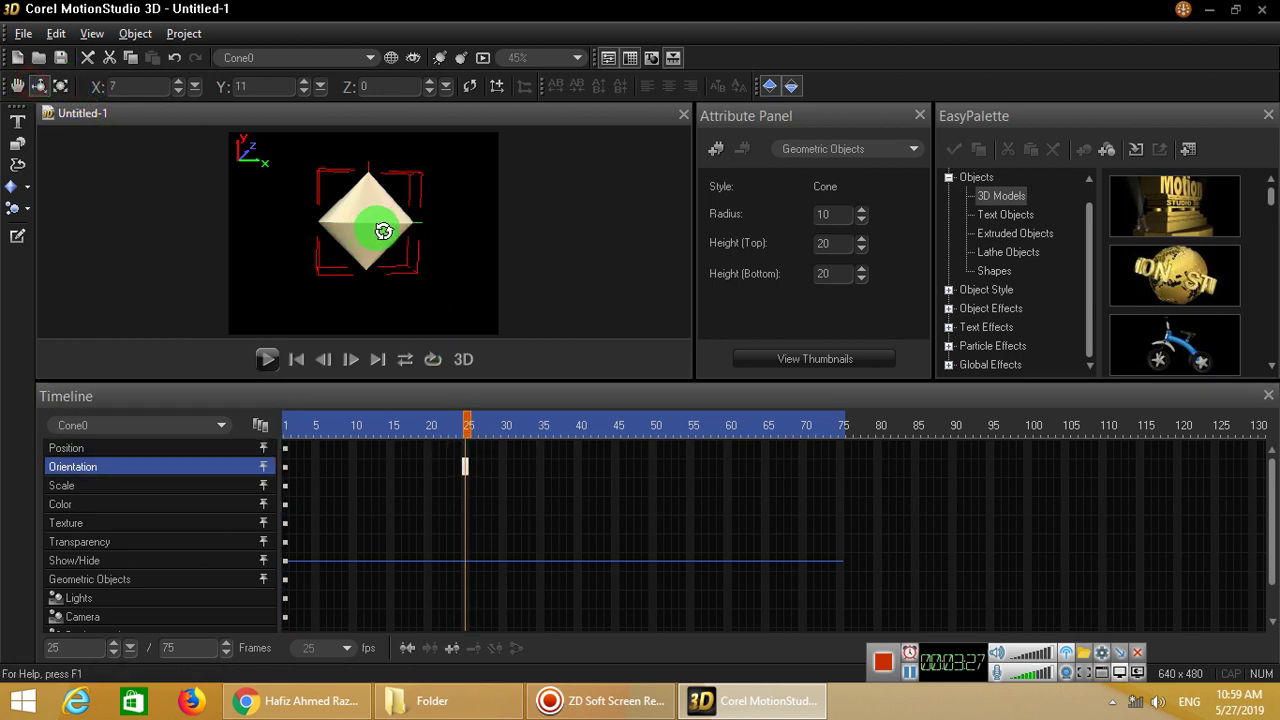
left_click_drag(384, 231, 283, 234)
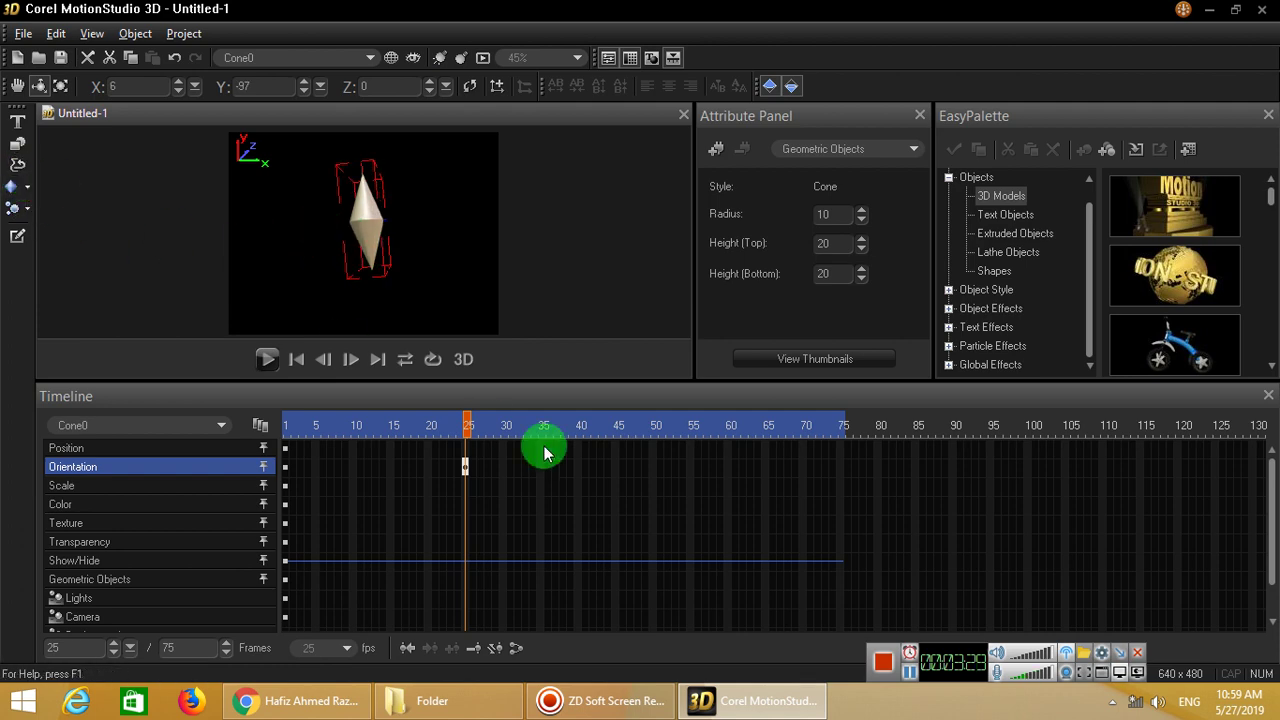
At frame 56, rotate the cone to an orientation of about X 9, Y -218 to create a keyframe
left_click(701, 447)
left_click(39, 85)
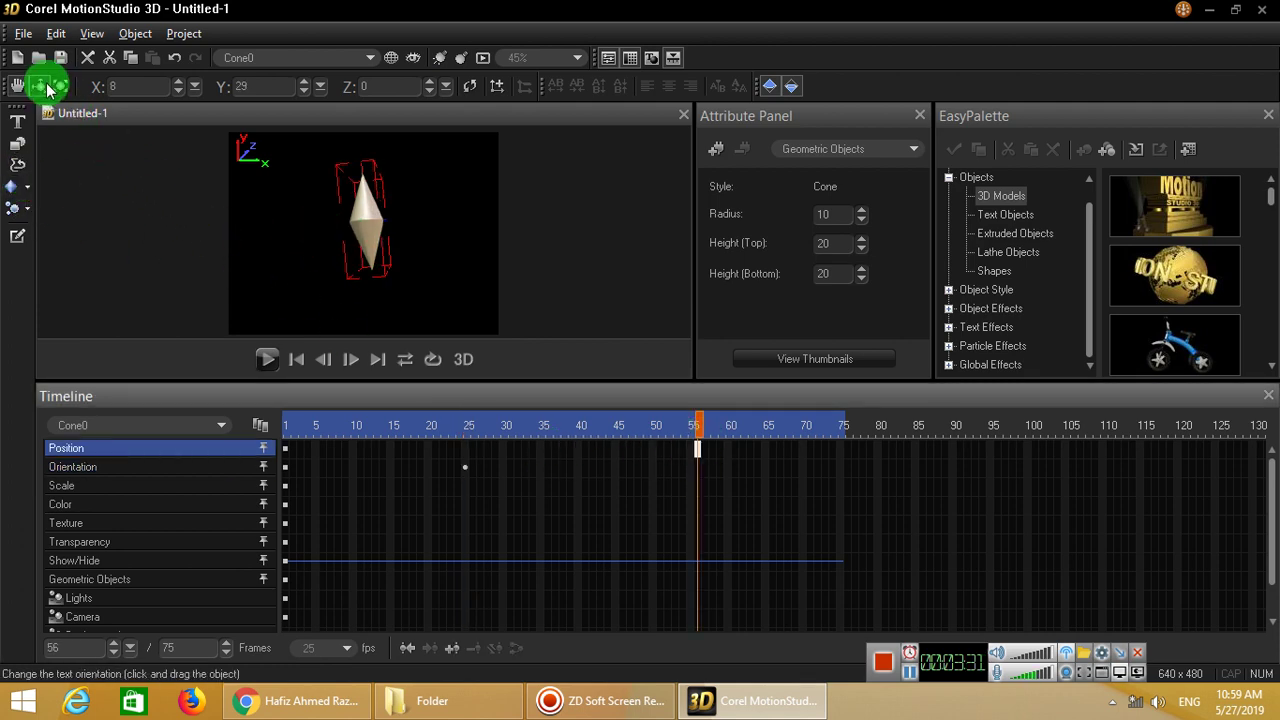
left_click_drag(234, 194, 283, 237)
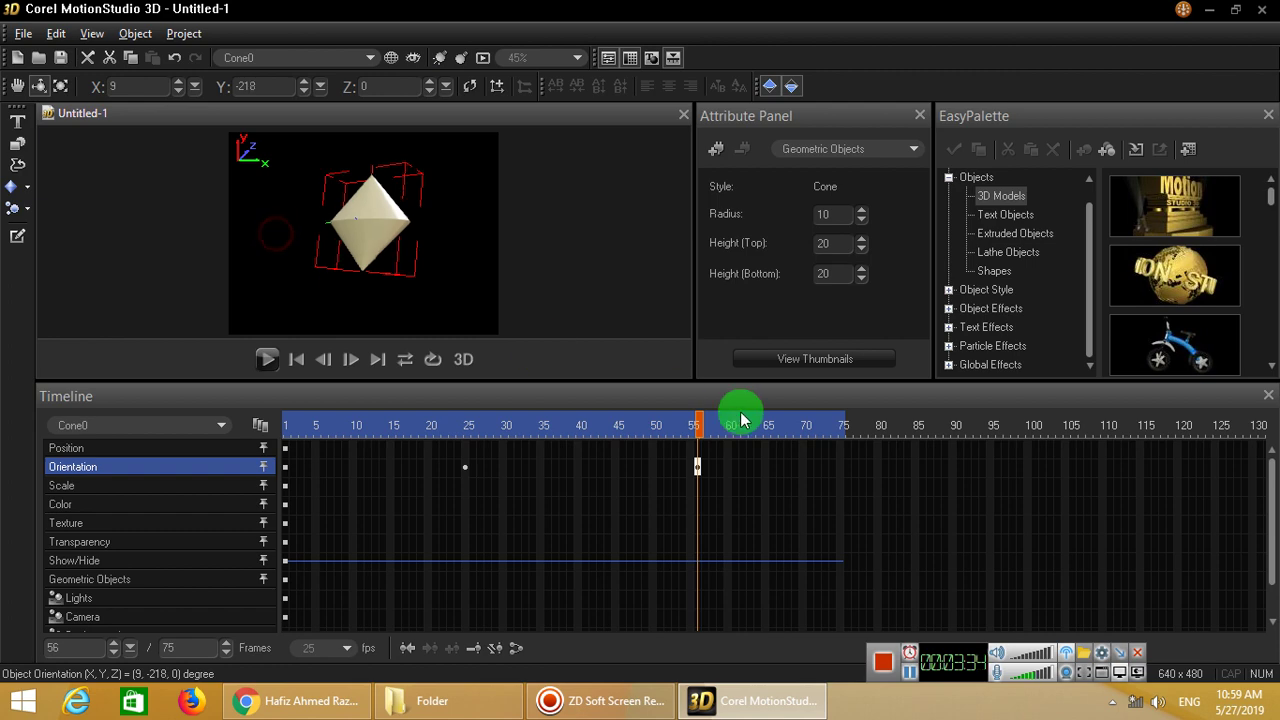
At frame 74, rotate the cone to an orientation of about X 16, Y -9 to create a keyframe
left_click(834, 450)
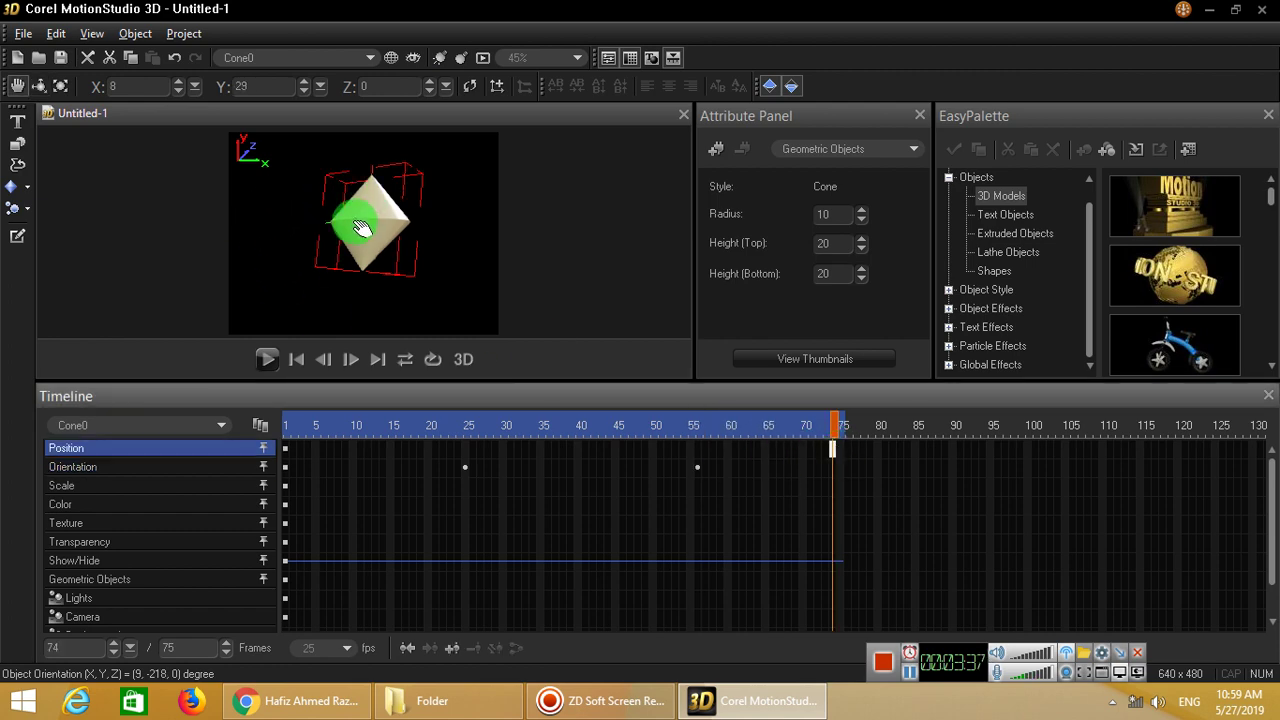
left_click(40, 86)
left_click_drag(343, 223, 510, 259)
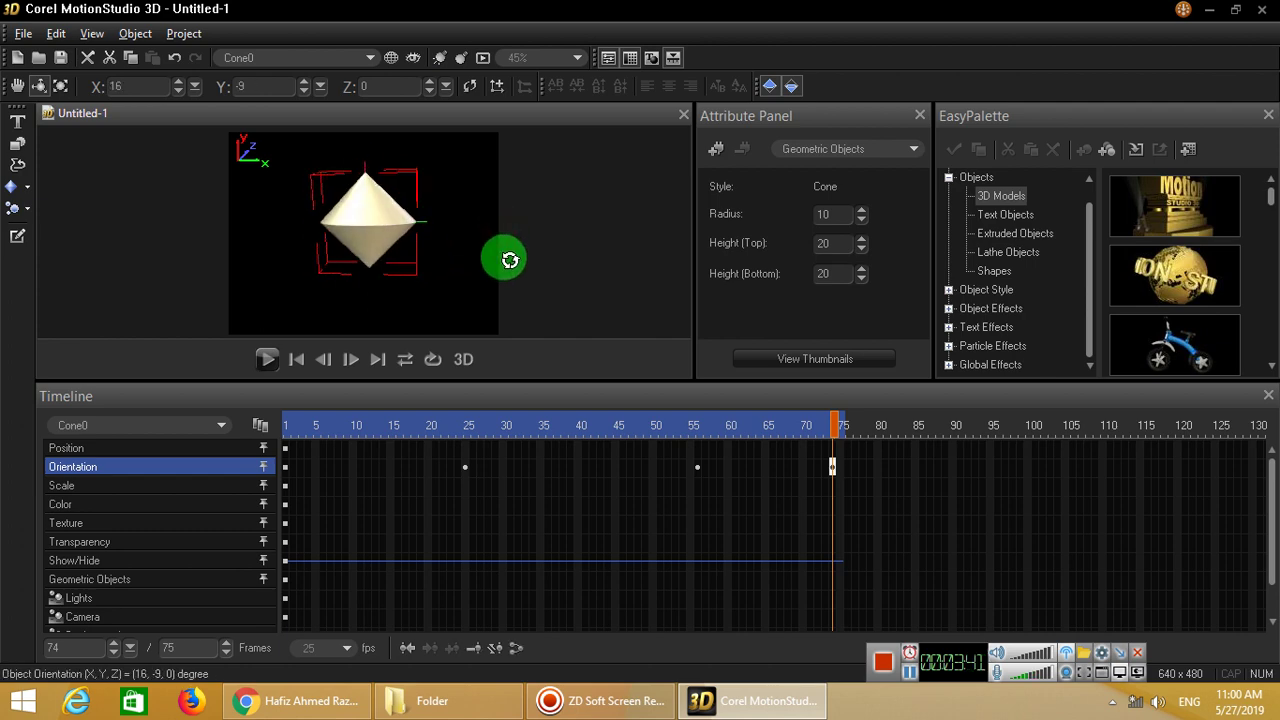
Play back the cone animation, replay it from the first frame with looping on, and pause it at frame 62
left_click(267, 364)
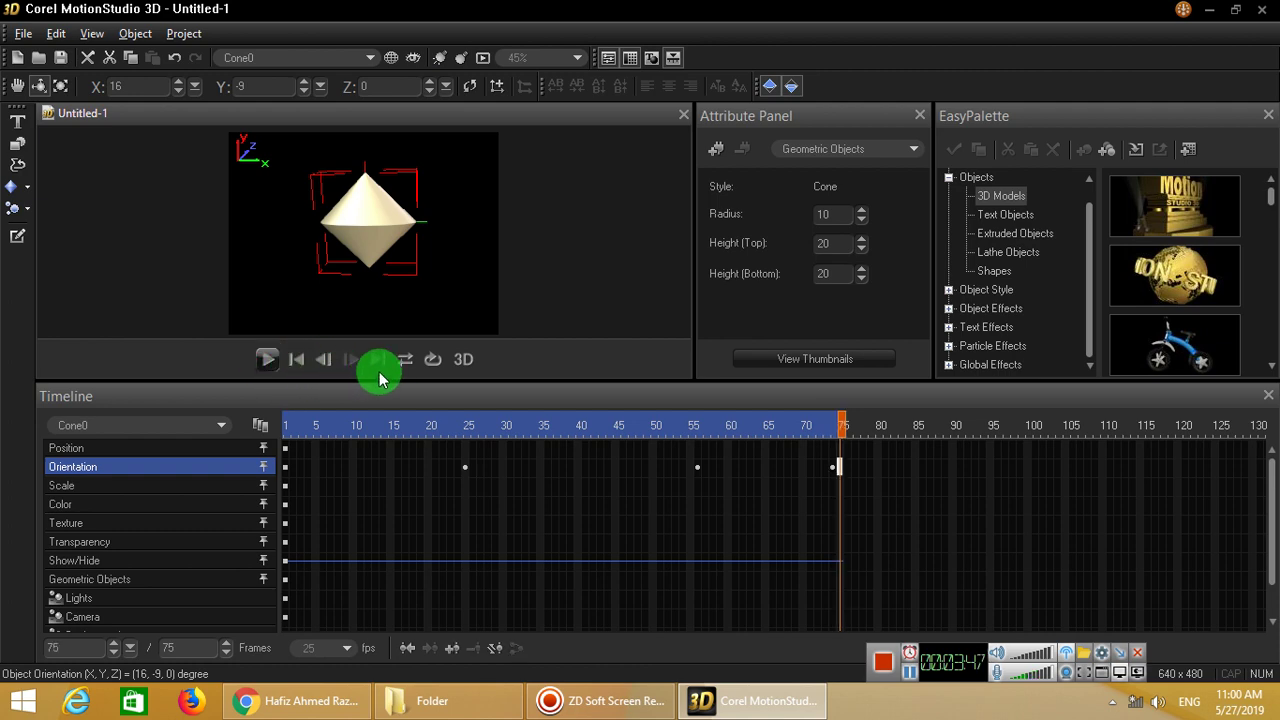
left_click(297, 360)
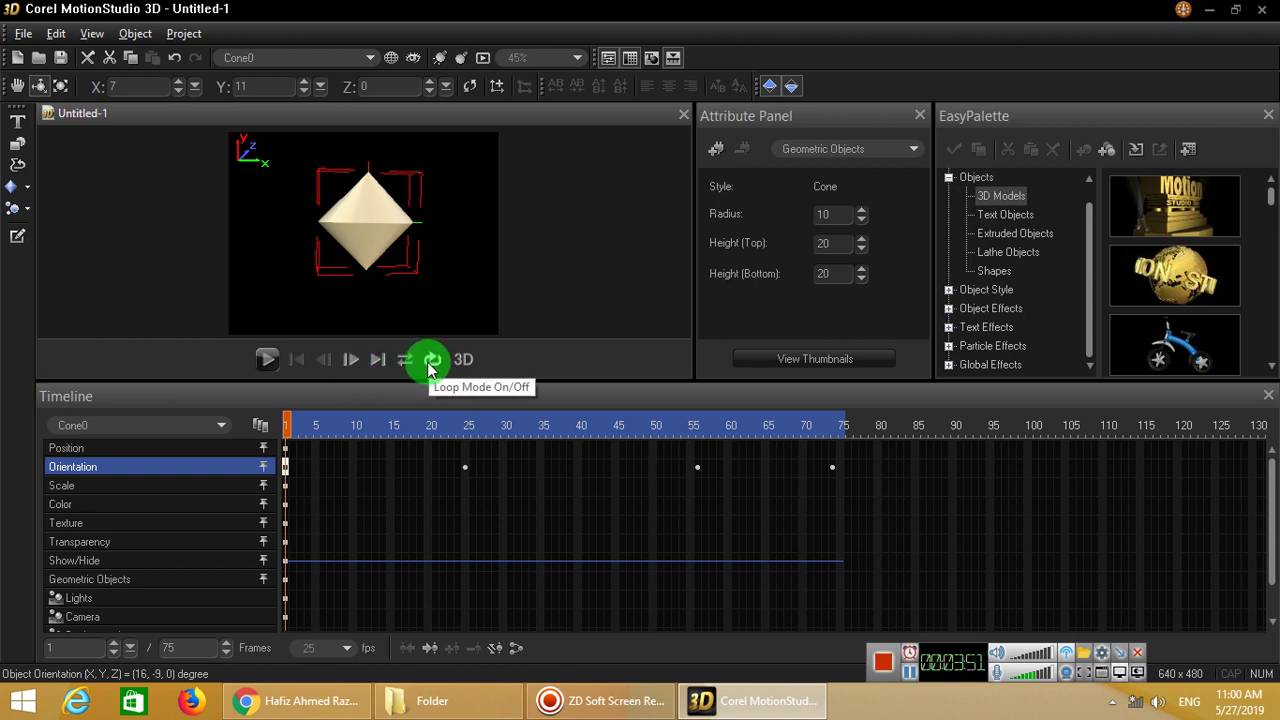
left_click(266, 360)
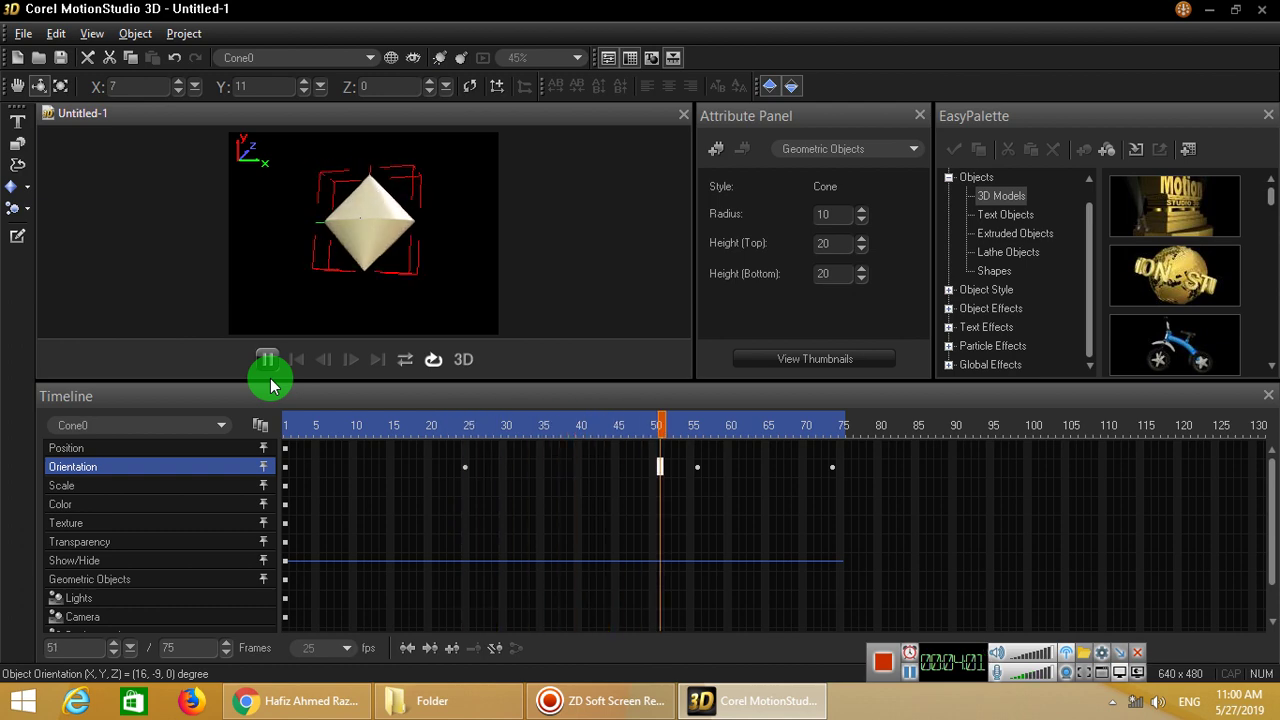
left_click(260, 359)
left_click(460, 472)
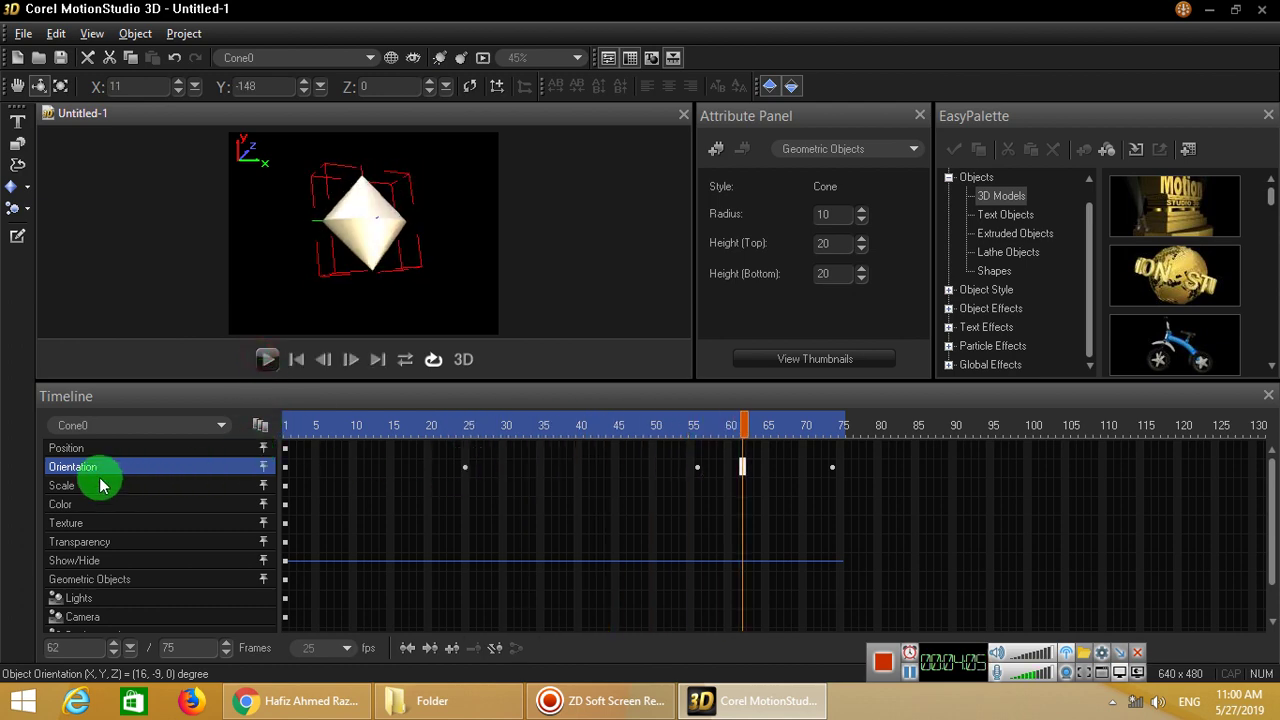
At frame 62, move the cone to about X -149, Y -57 and rotate it to about X 178, Y 346
left_click(78, 449)
left_click_drag(366, 220, 264, 290)
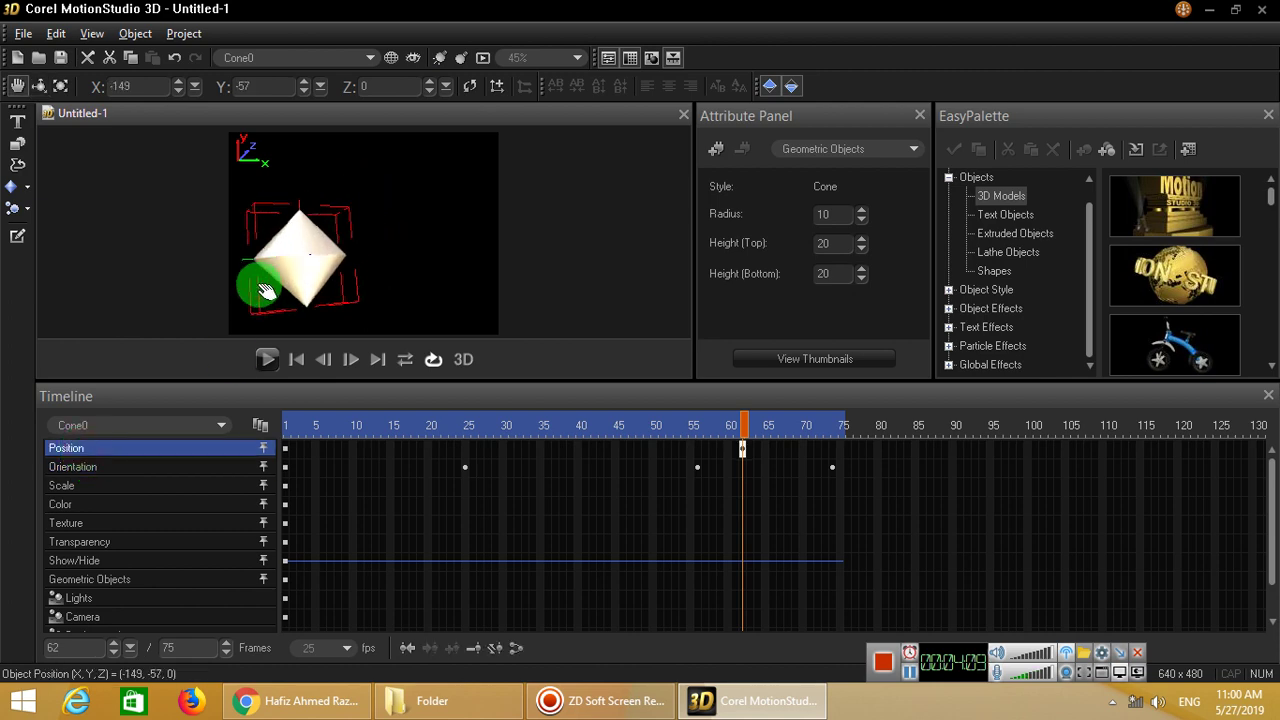
left_click(194, 468)
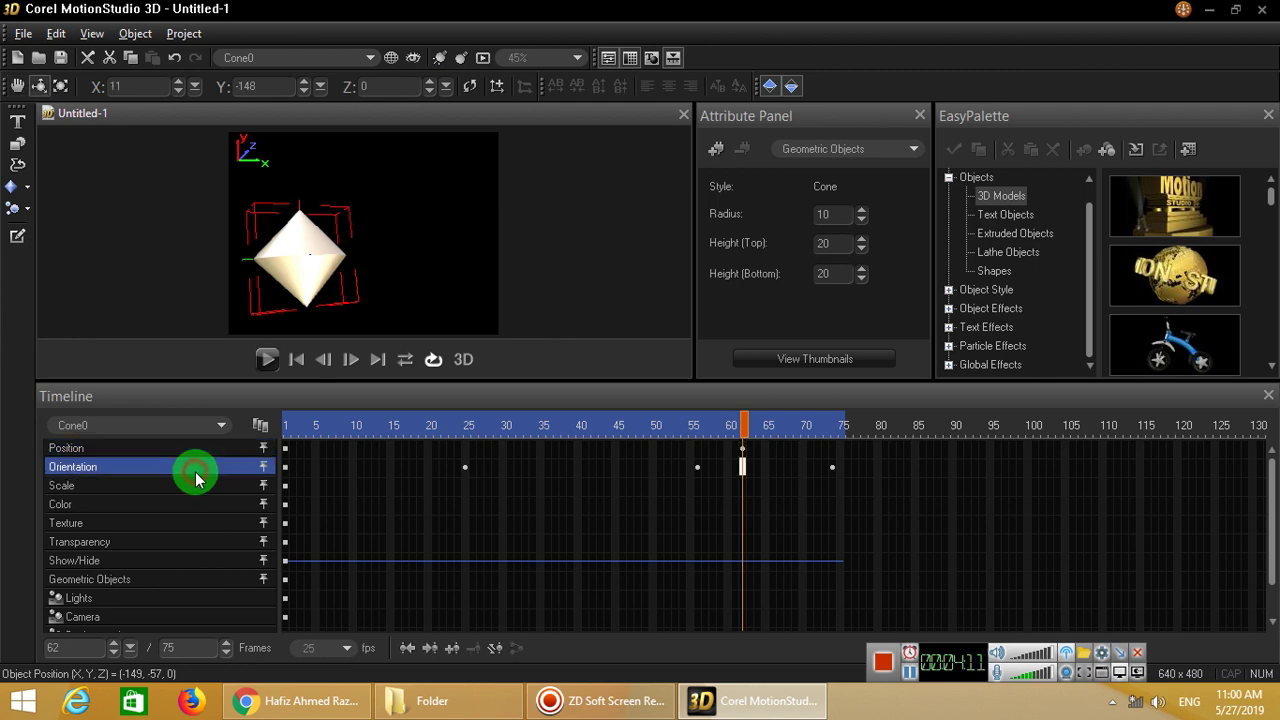
left_click_drag(278, 263, 354, 268)
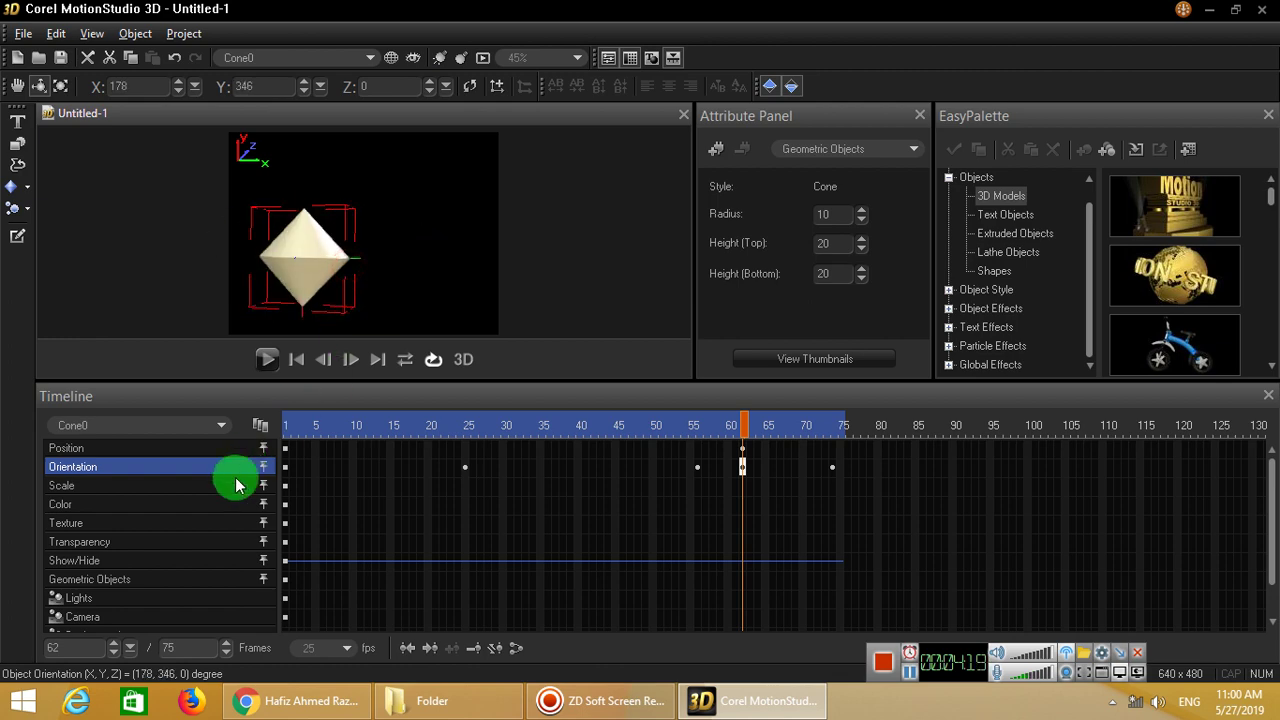
At frame 62, enlarge the cone to a scale of about X 347, Y 331 and set its surface color to red
left_click(168, 486)
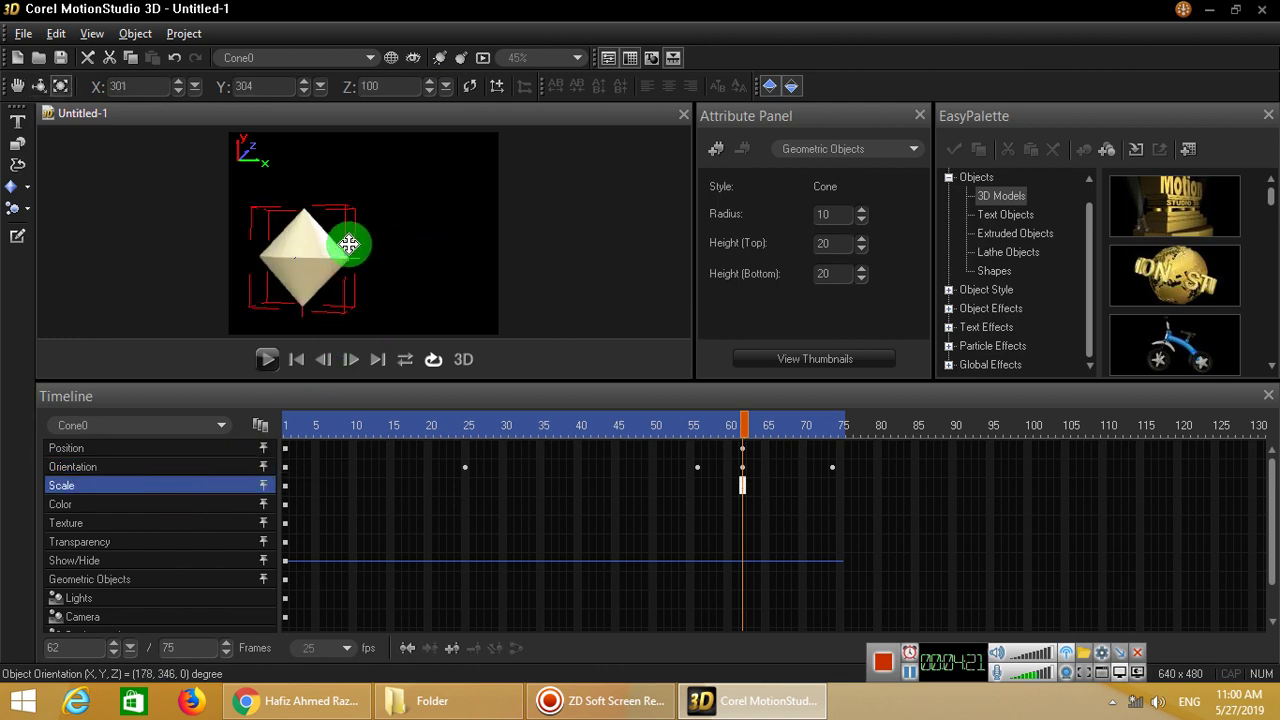
left_click_drag(349, 243, 429, 323)
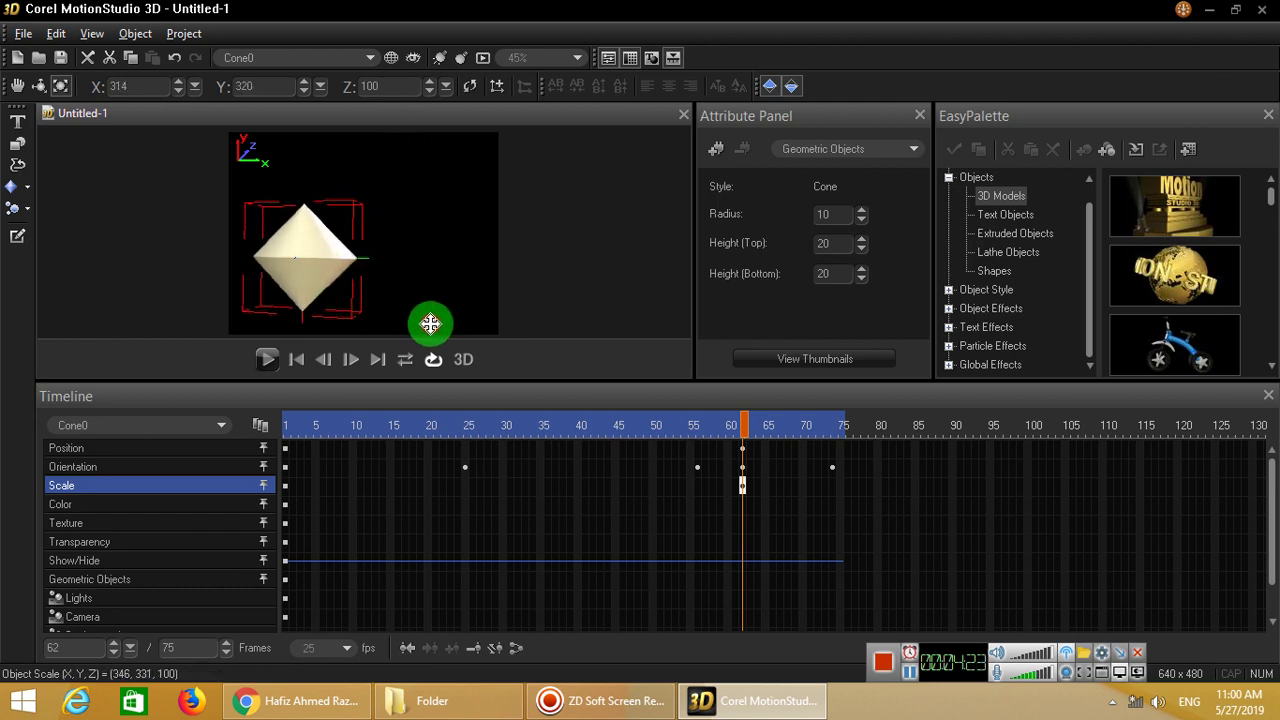
left_click(131, 505)
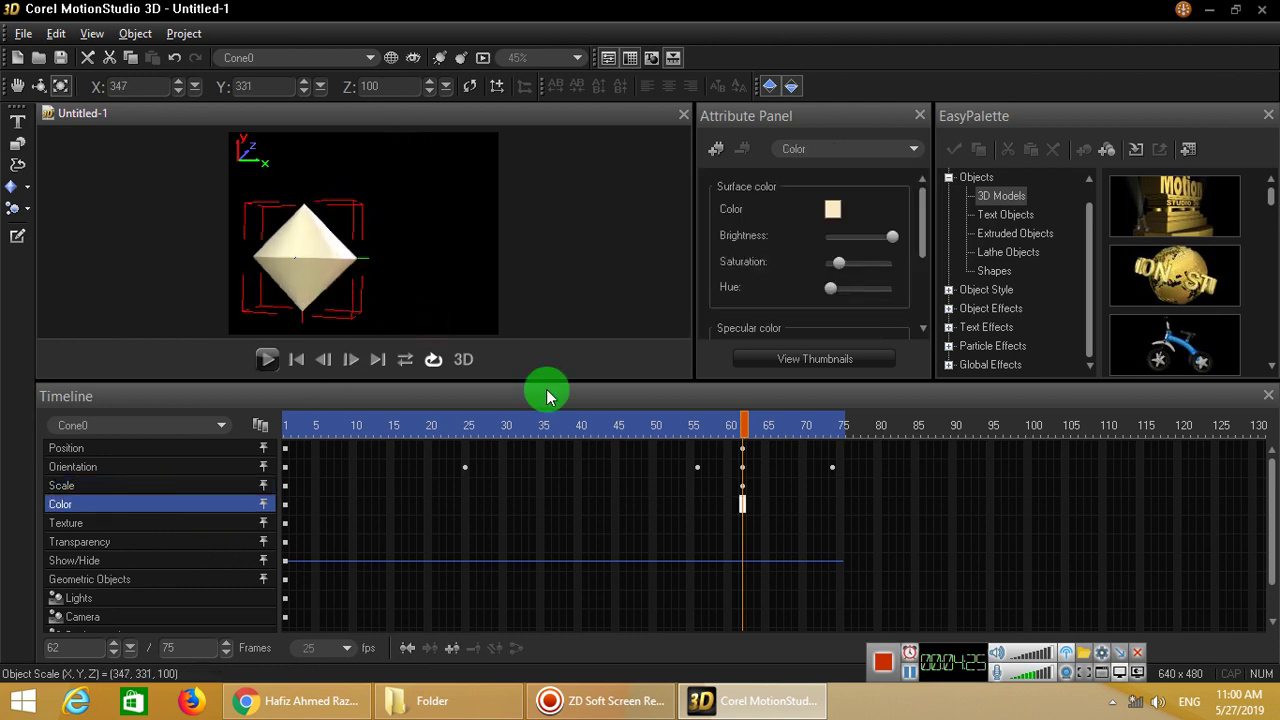
left_click(831, 214)
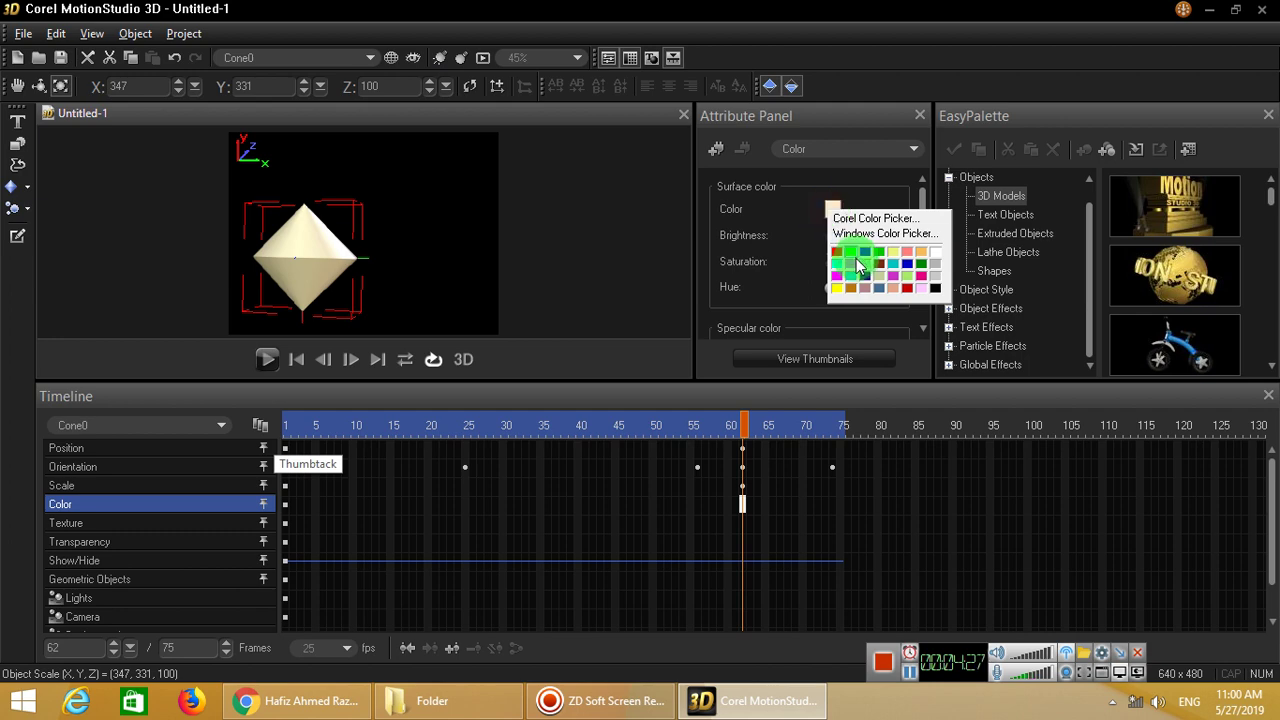
left_click(841, 256)
left_click(362, 297)
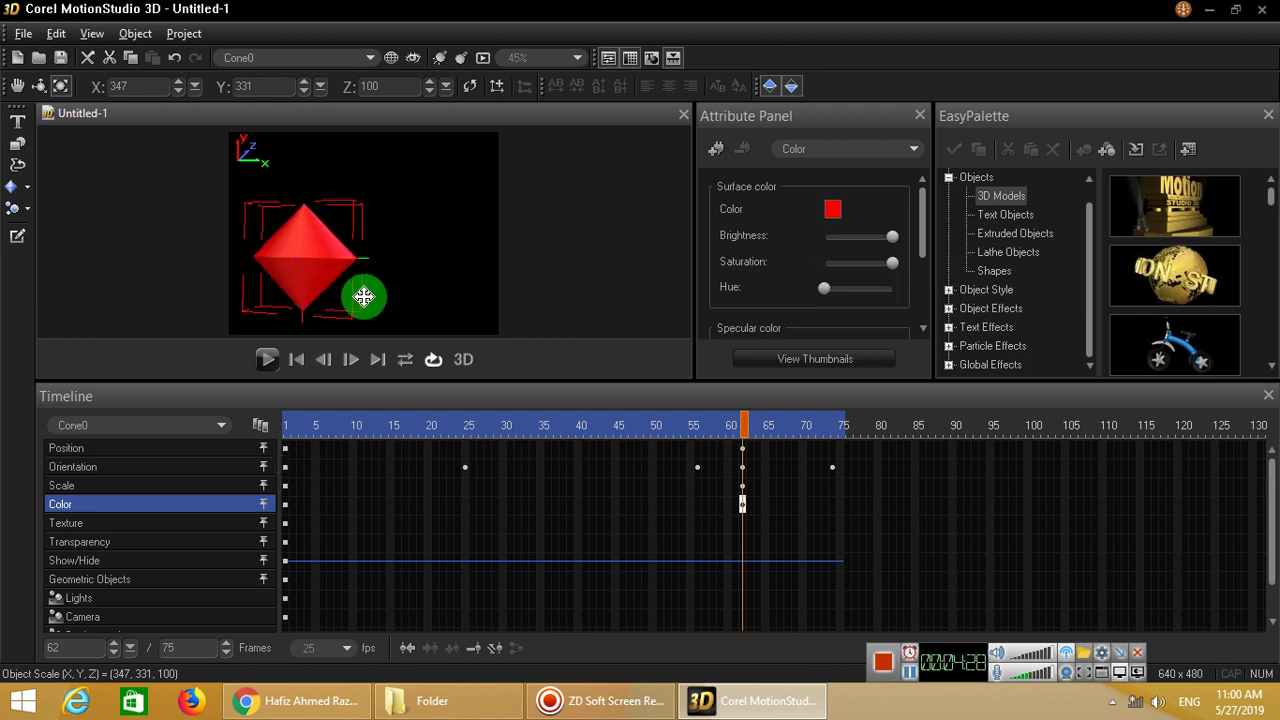
Apply the Desktop image whose file name starts with 60137961 as the cone's texture
left_click(67, 525)
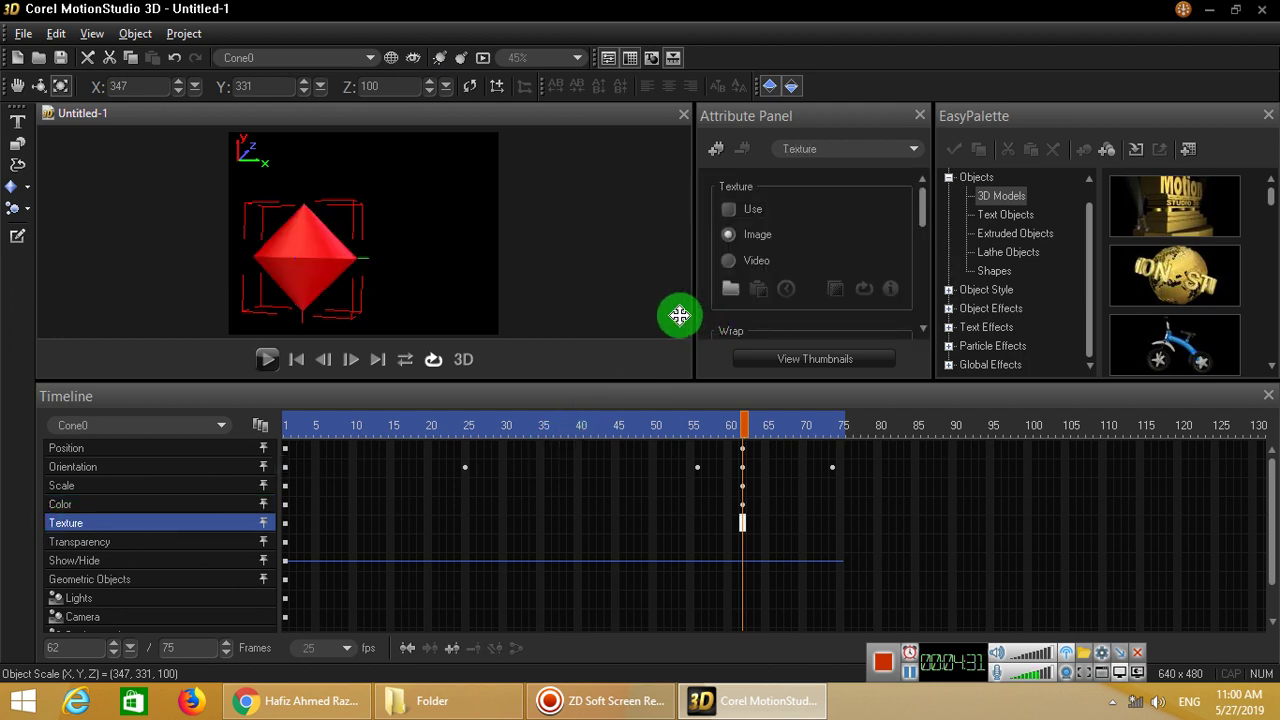
left_click(730, 288)
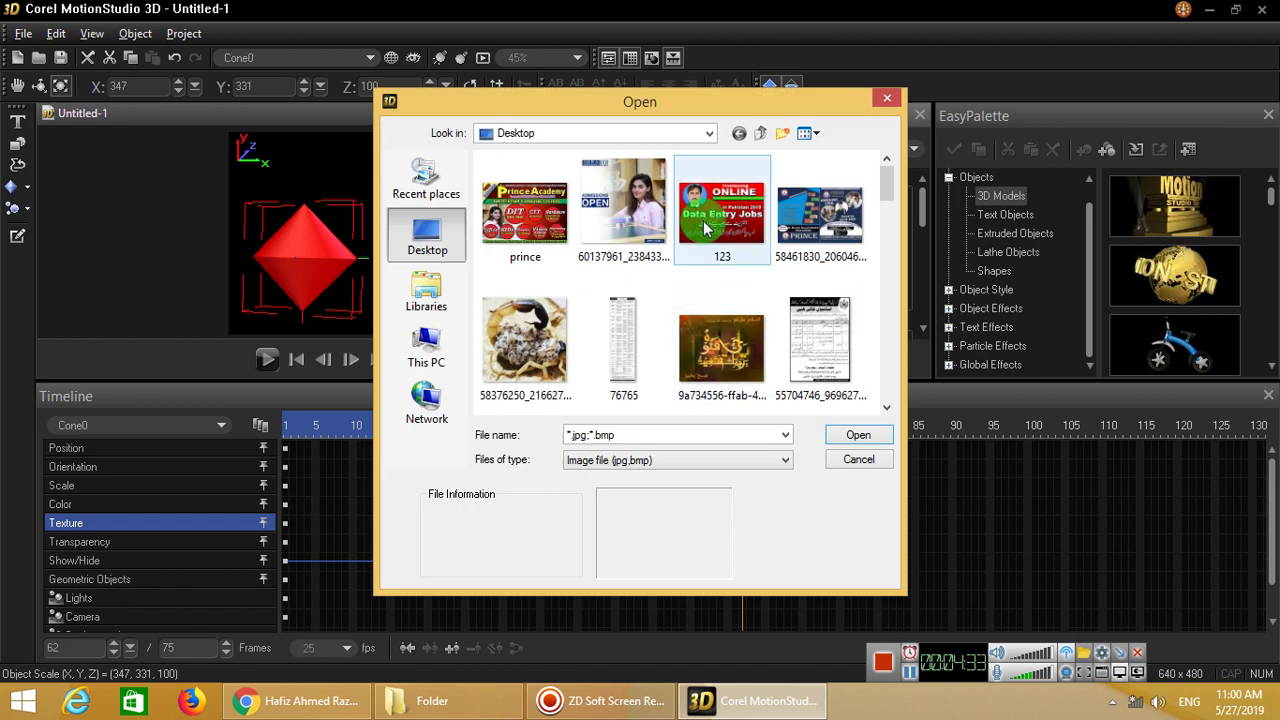
left_click(650, 222)
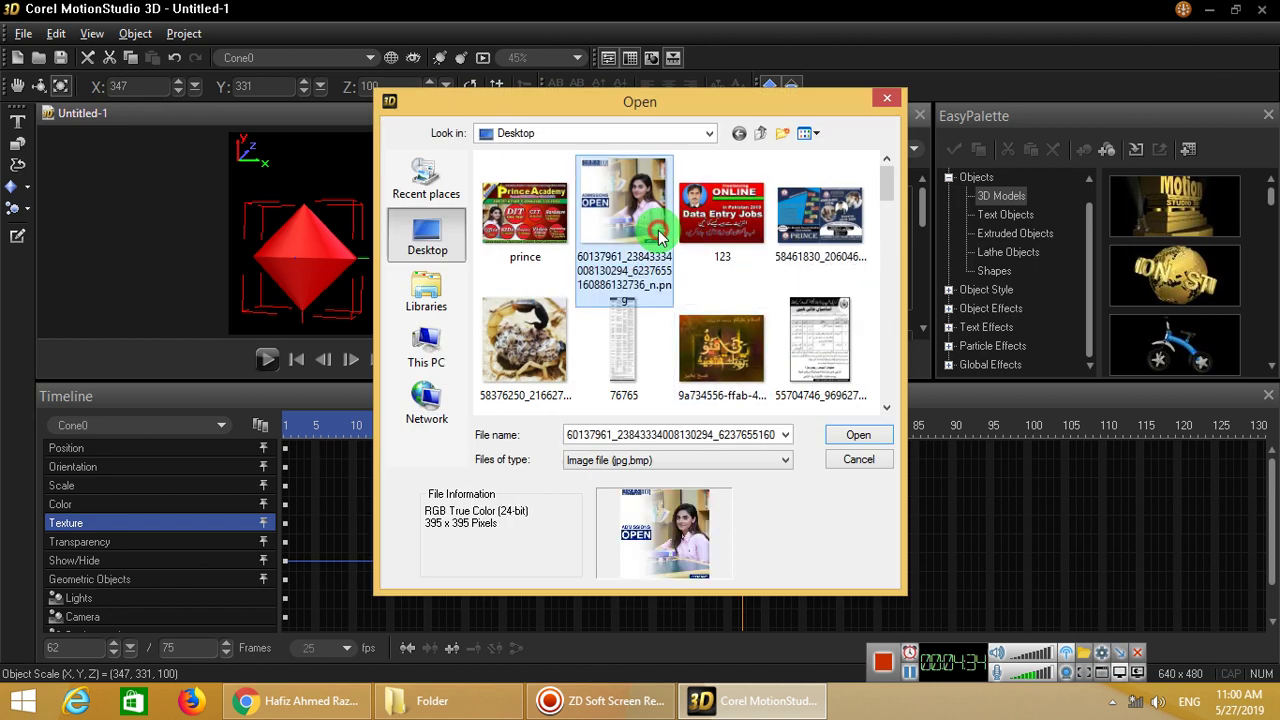
left_click(830, 435)
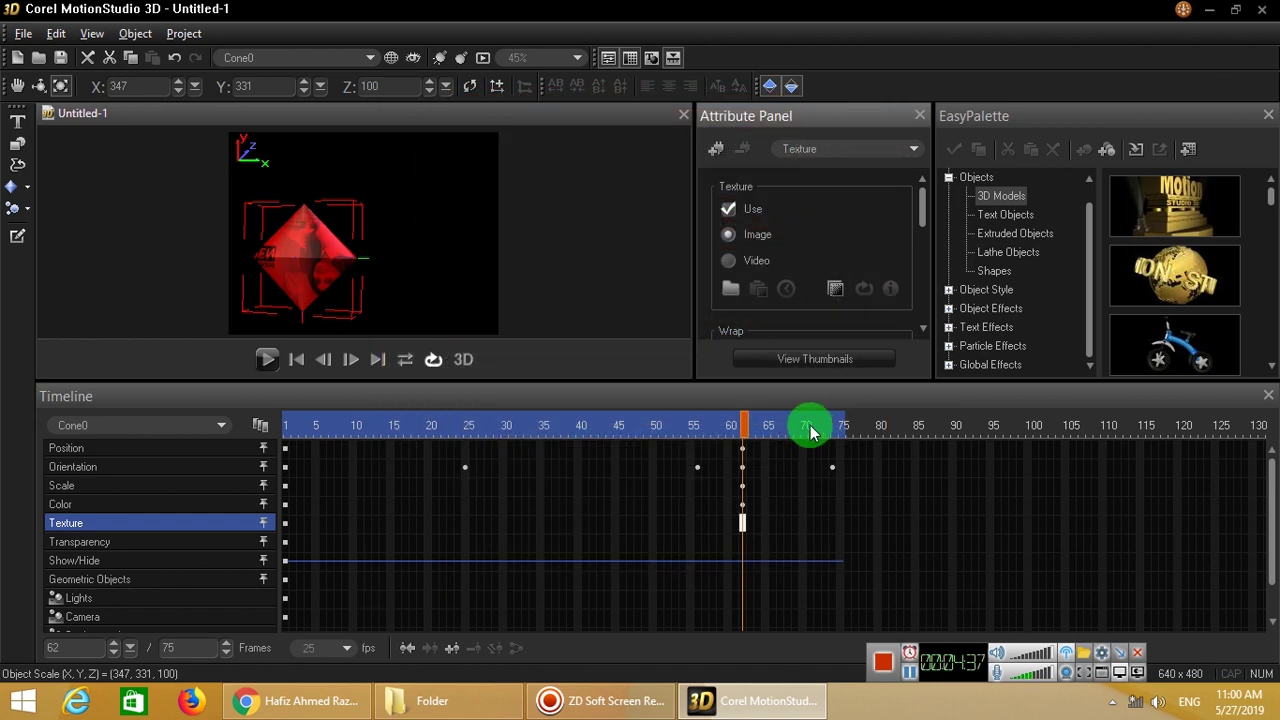
Add a transparency keyframe for the cone at frame 62 with the transparency at 0%
left_click(168, 542)
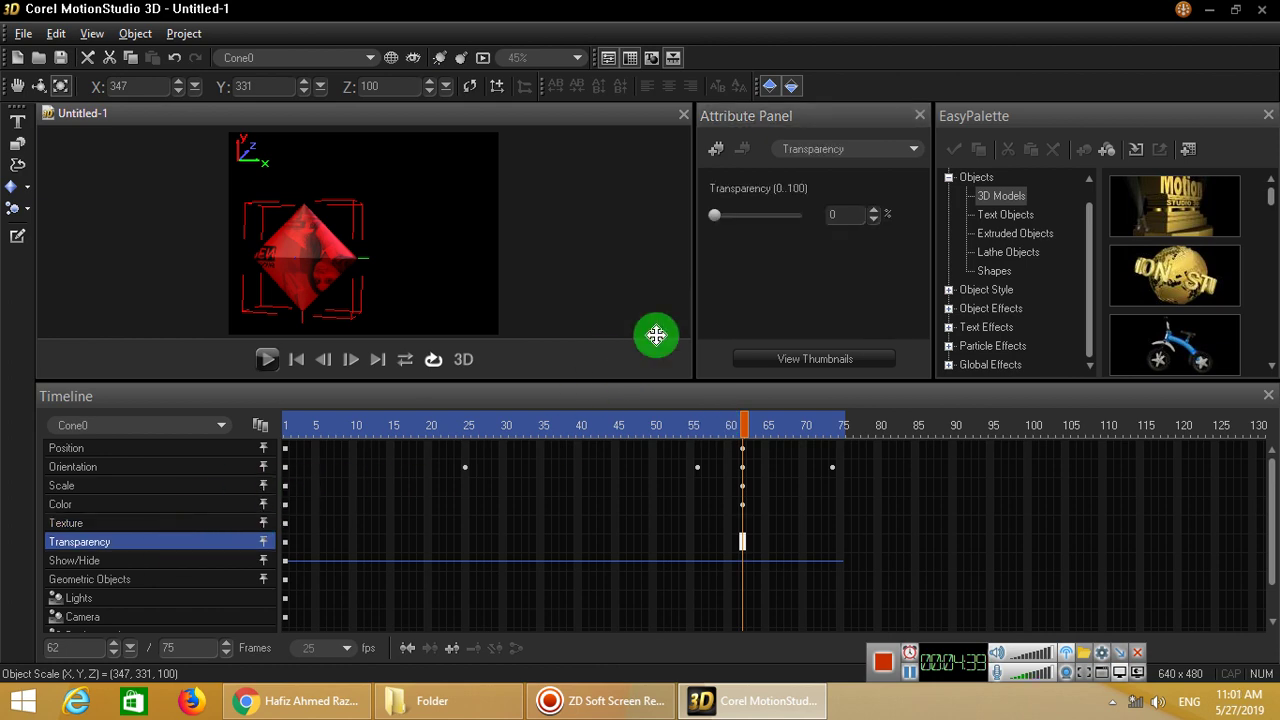
left_click_drag(743, 215, 713, 218)
left_click(718, 152)
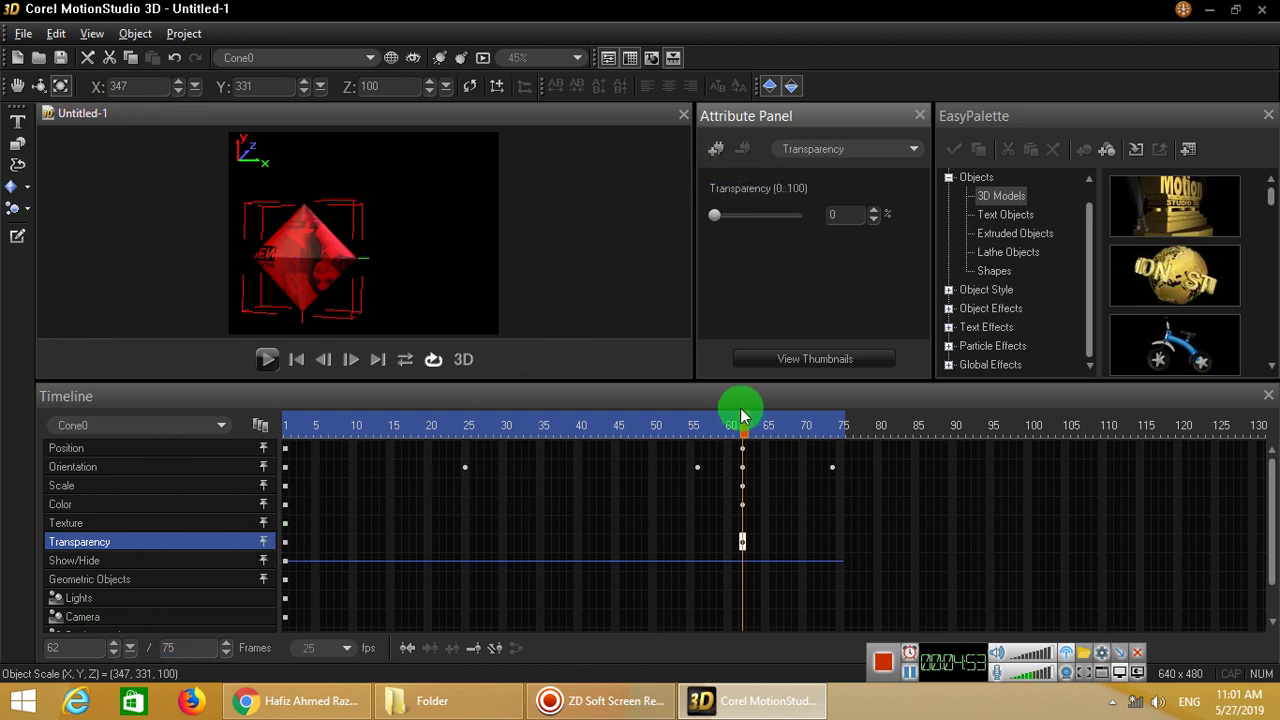
Create a new empty project and close the old Untitled-1 cone project
left_click(17, 57)
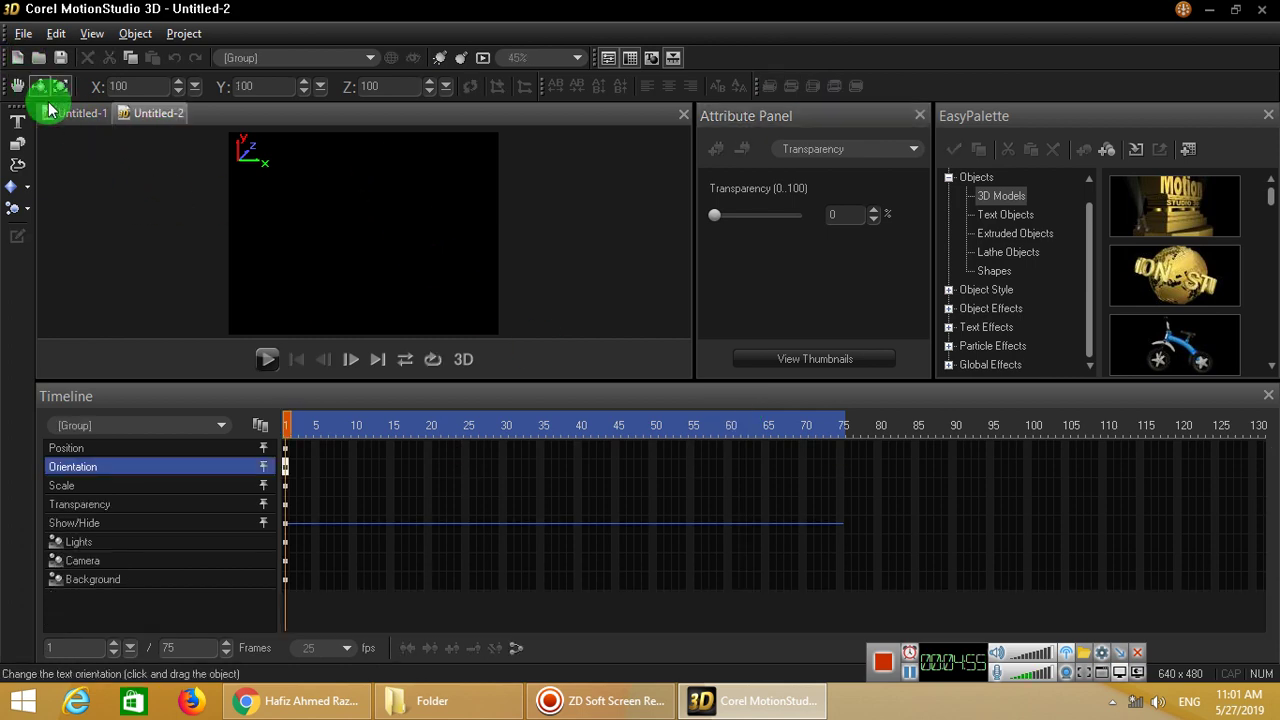
left_click(103, 115)
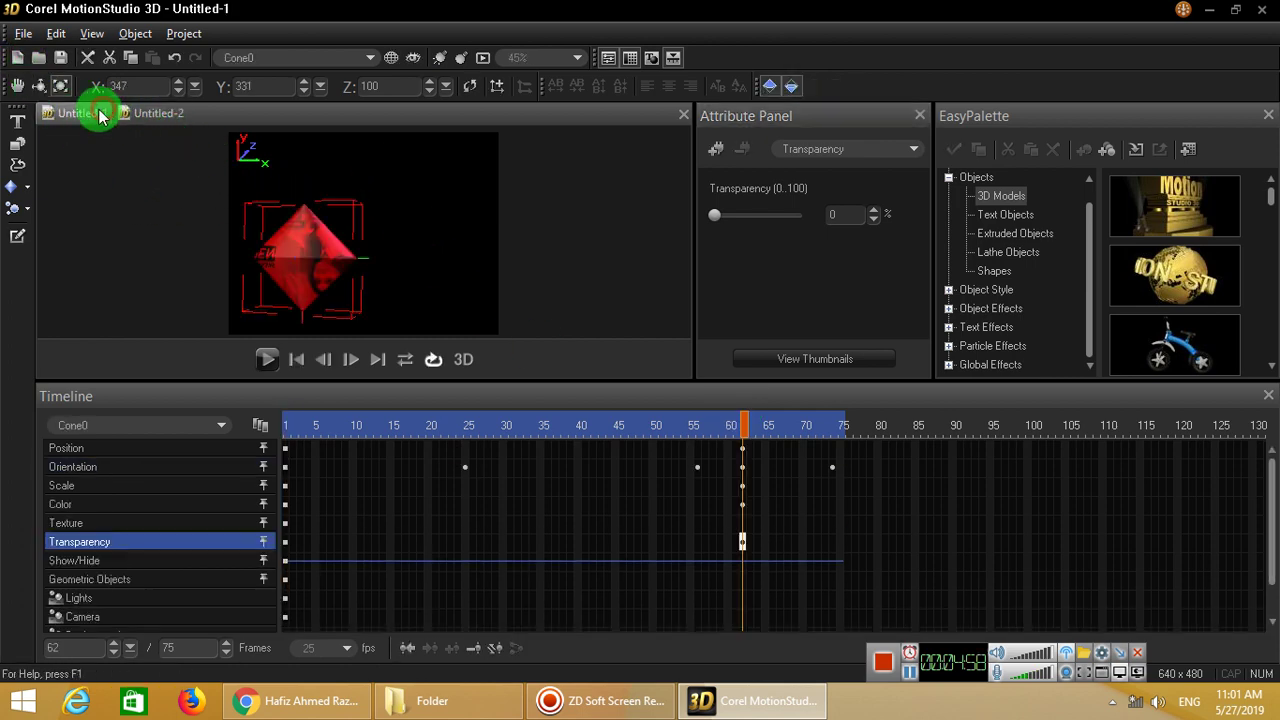
left_click(684, 116)
left_click(665, 391)
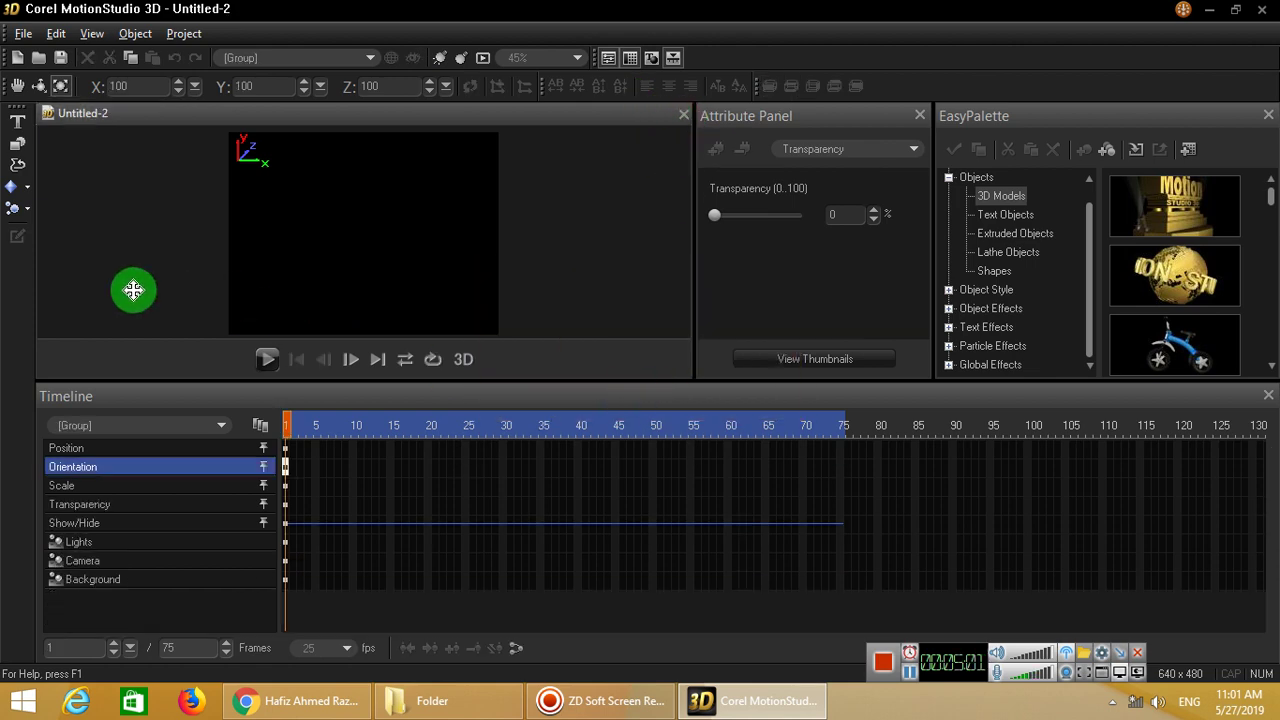
Insert a cube and set its scale to 228 on the X, Y and Z axes
left_click(31, 190)
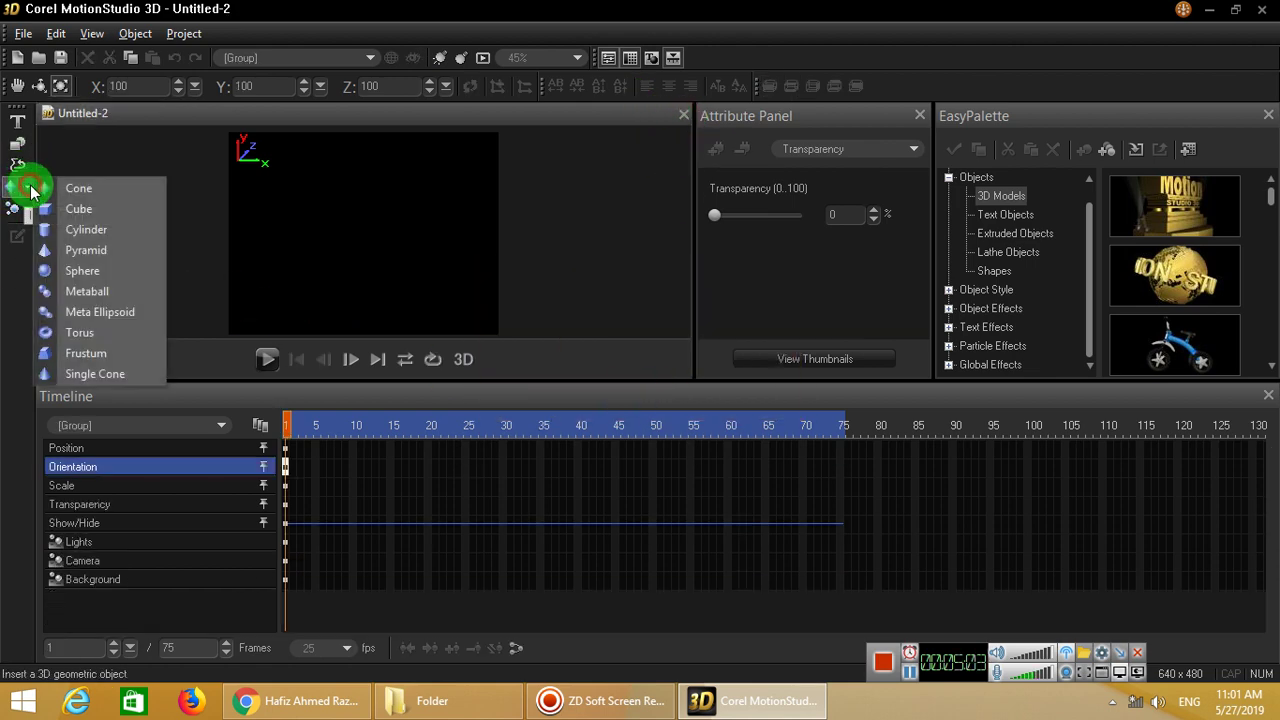
left_click(79, 209)
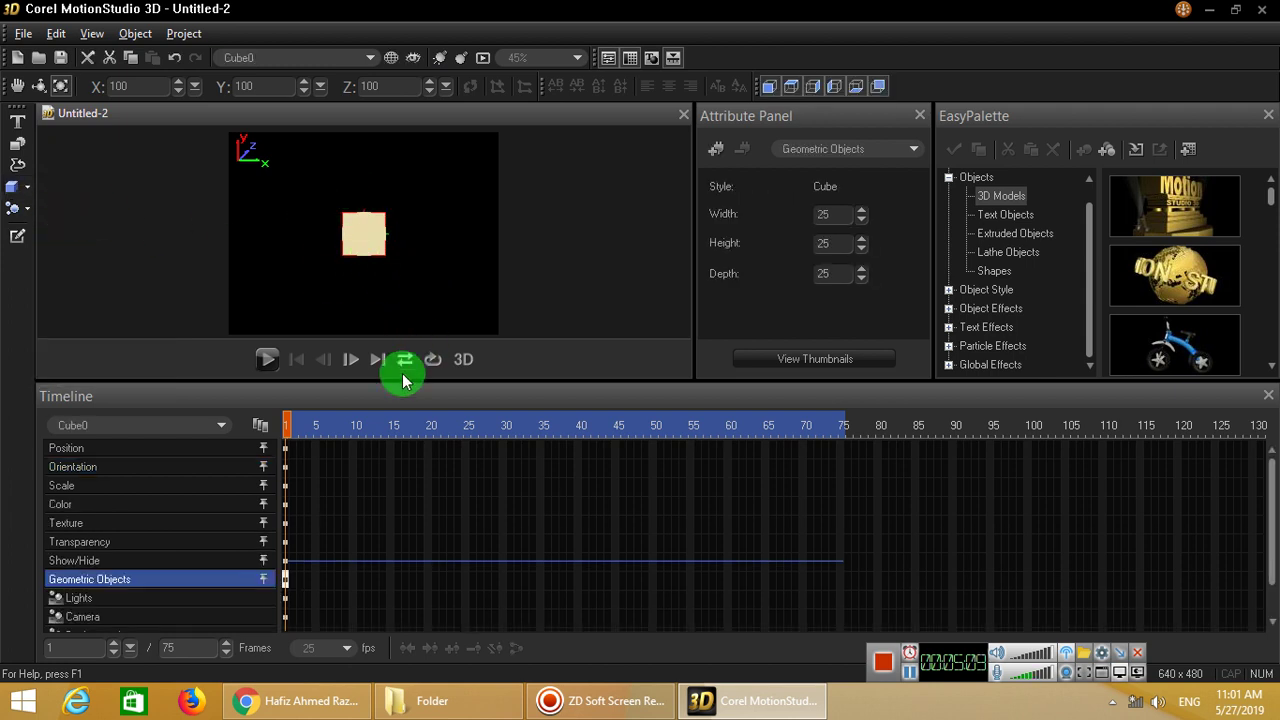
left_click(60, 88)
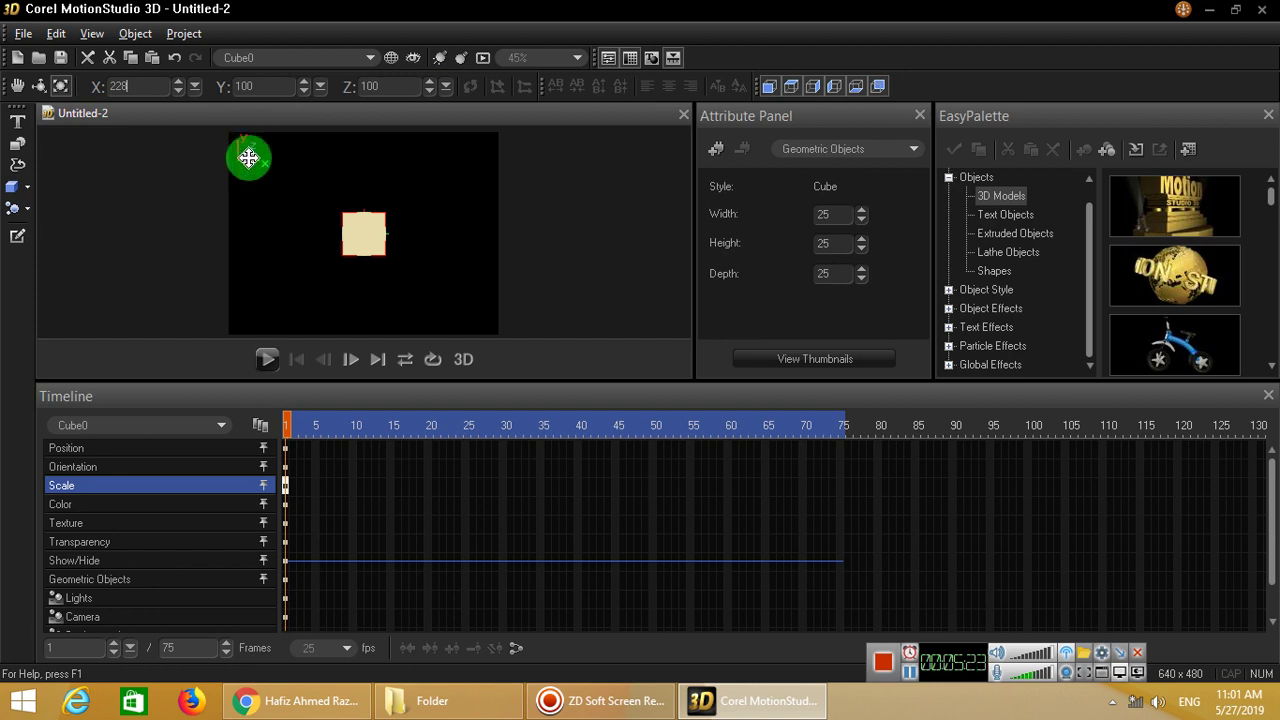
left_click(266, 86)
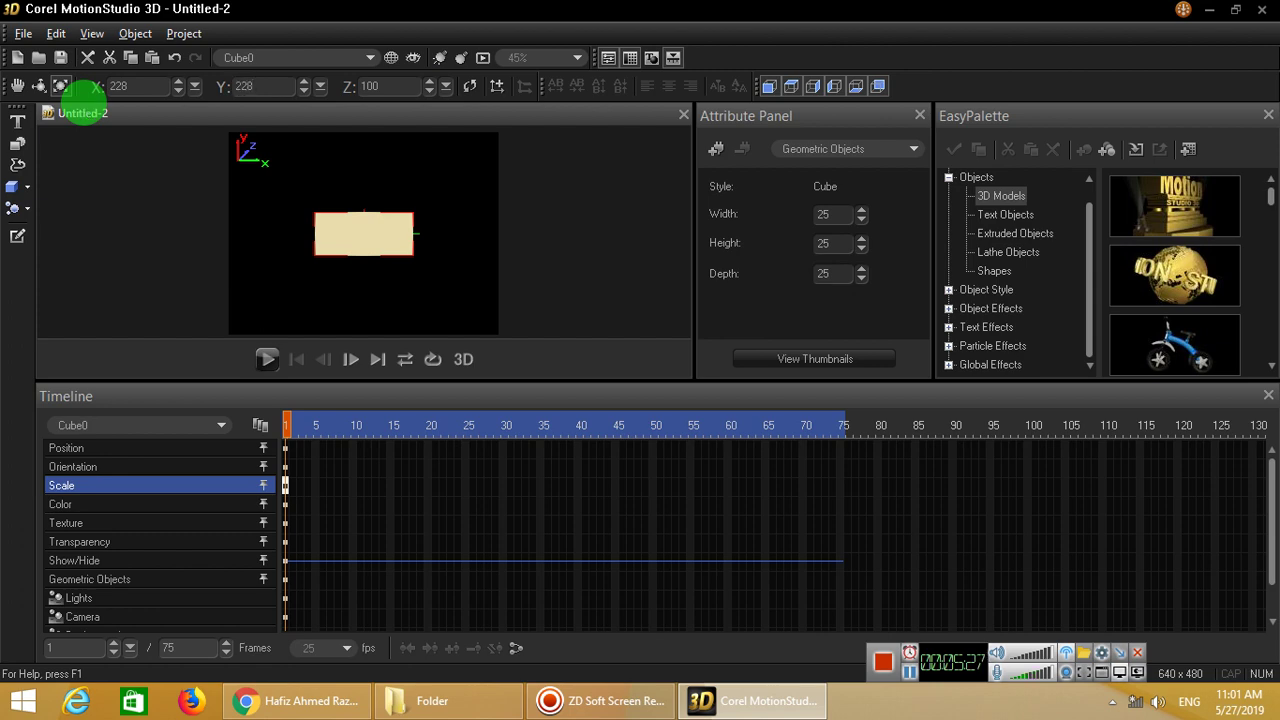
left_click(412, 88)
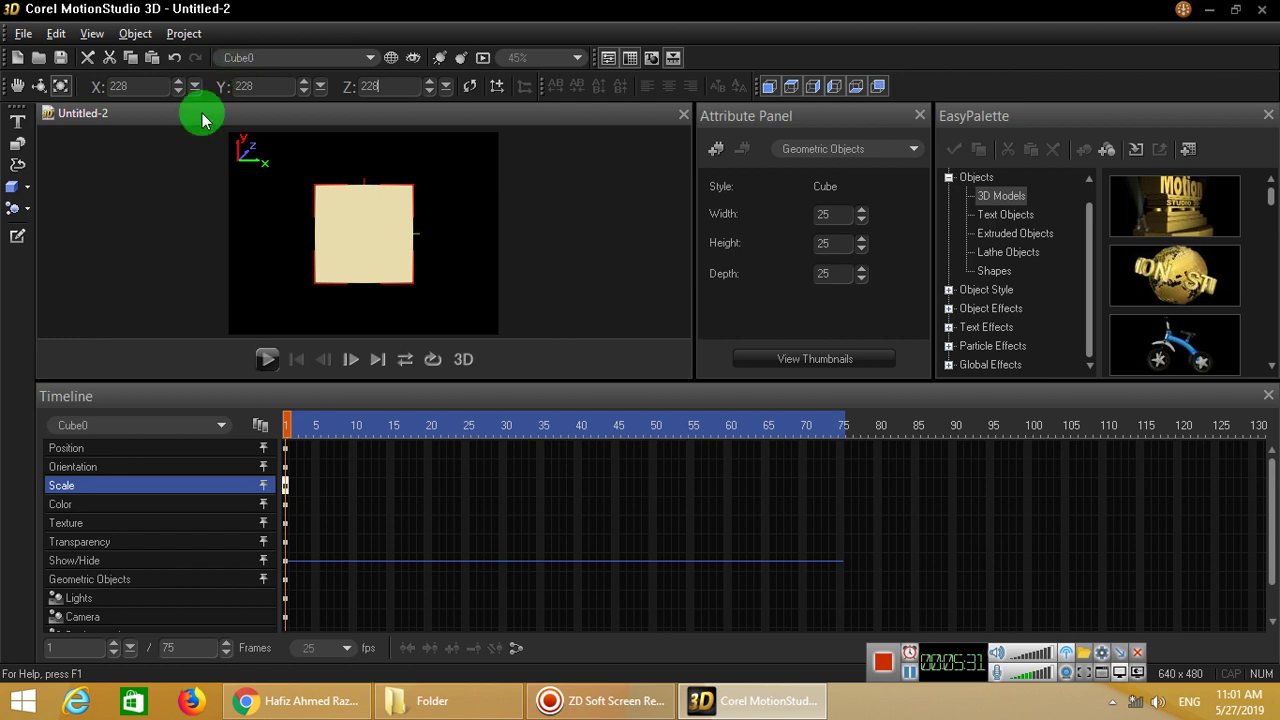
left_click(583, 231)
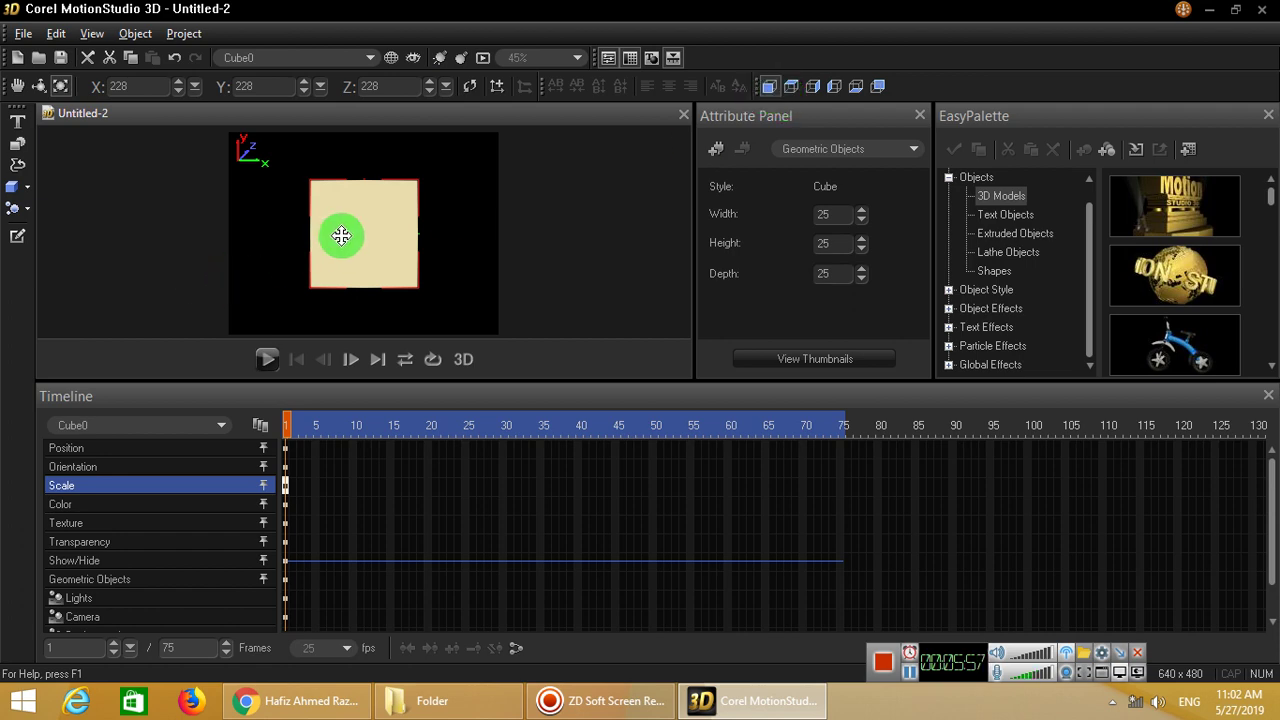
Try to load the "hotel flyer salad" image from the Desktop as the cube's texture
left_click(20, 90)
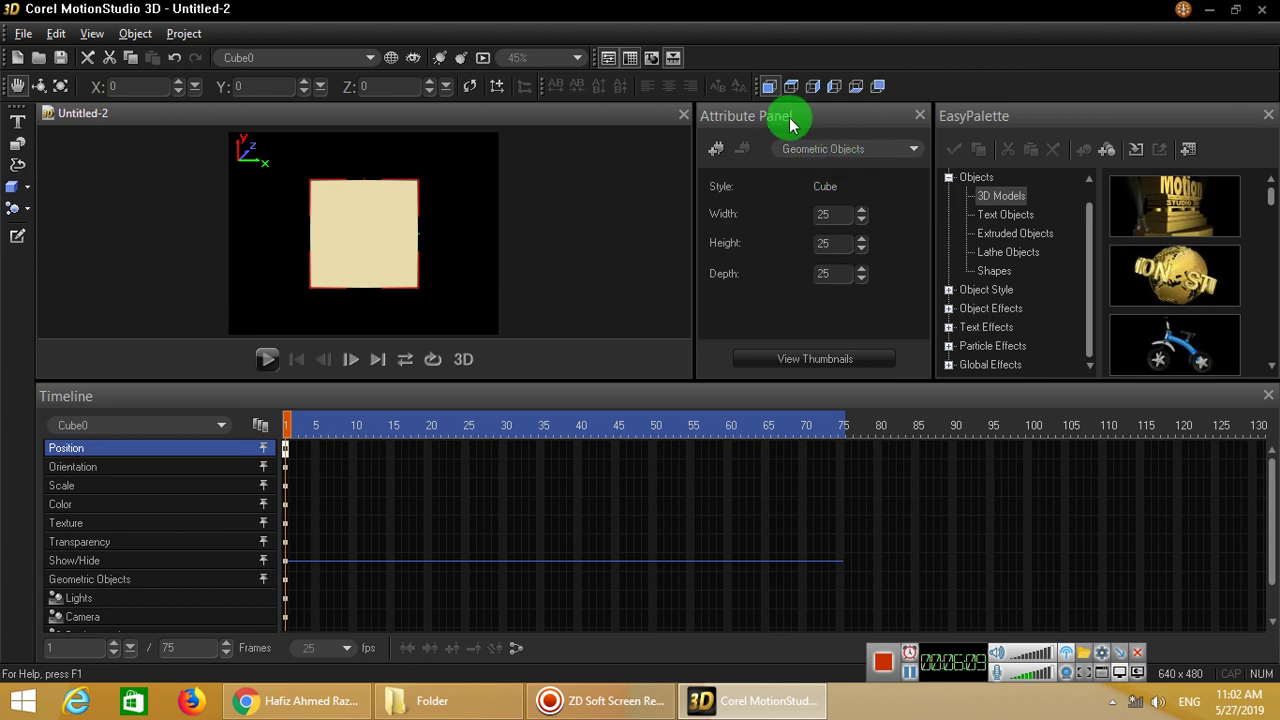
left_click(838, 156)
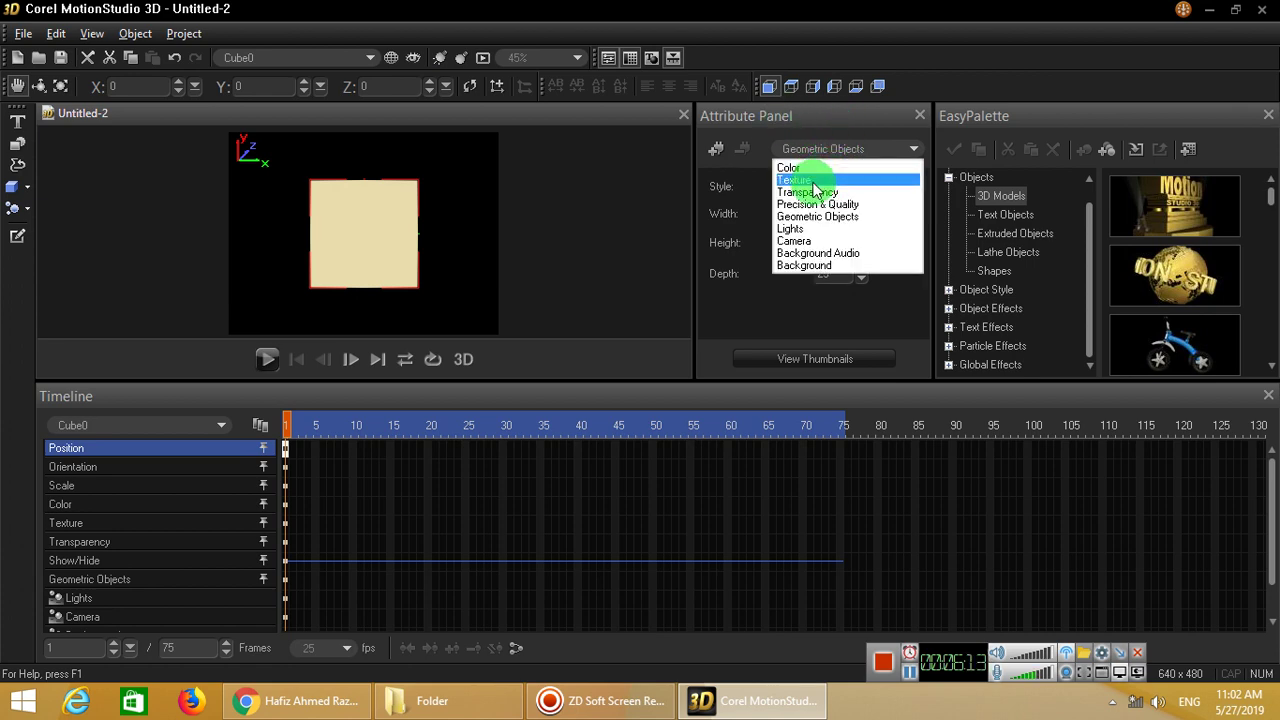
left_click(812, 181)
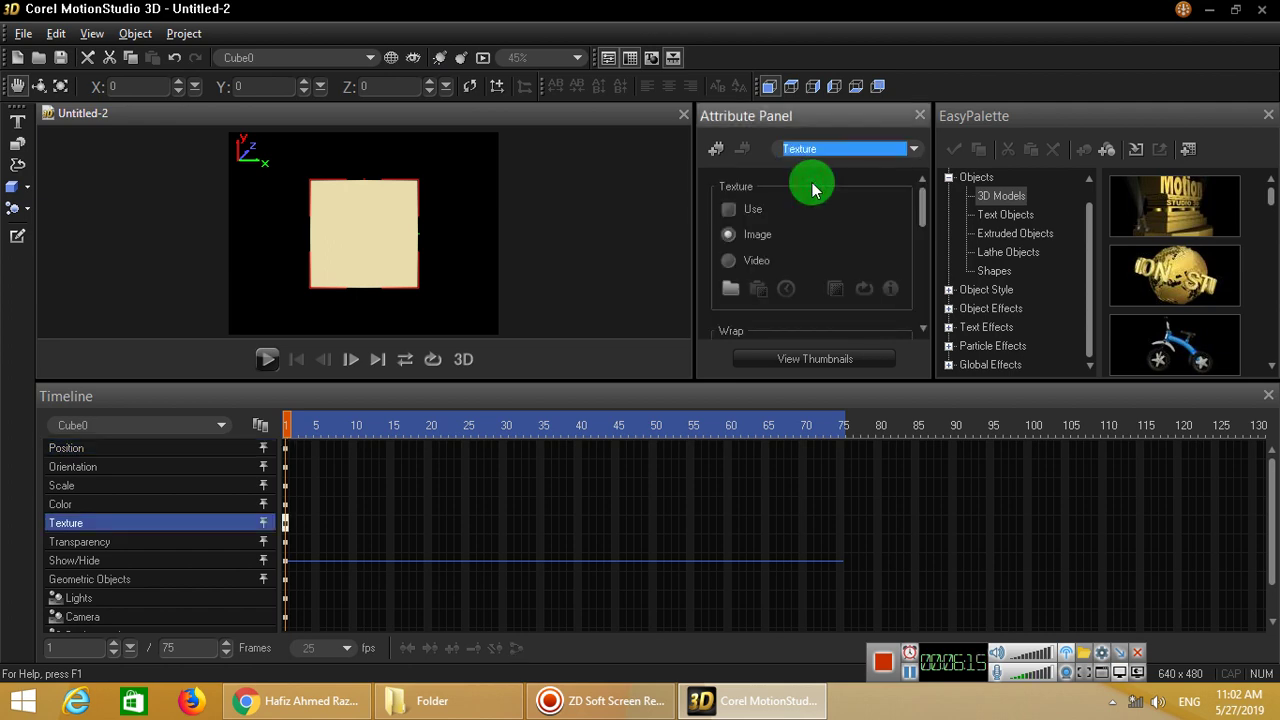
left_click(732, 288)
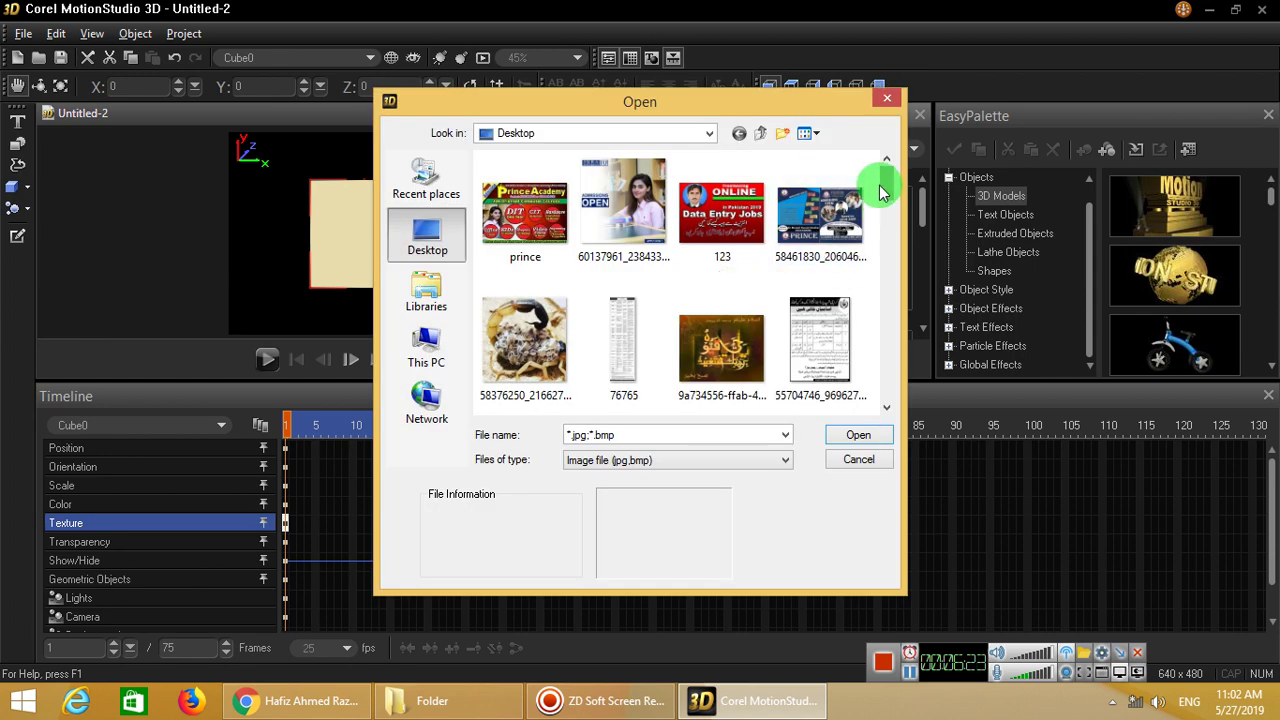
left_click_drag(887, 193, 890, 280)
left_click(745, 282)
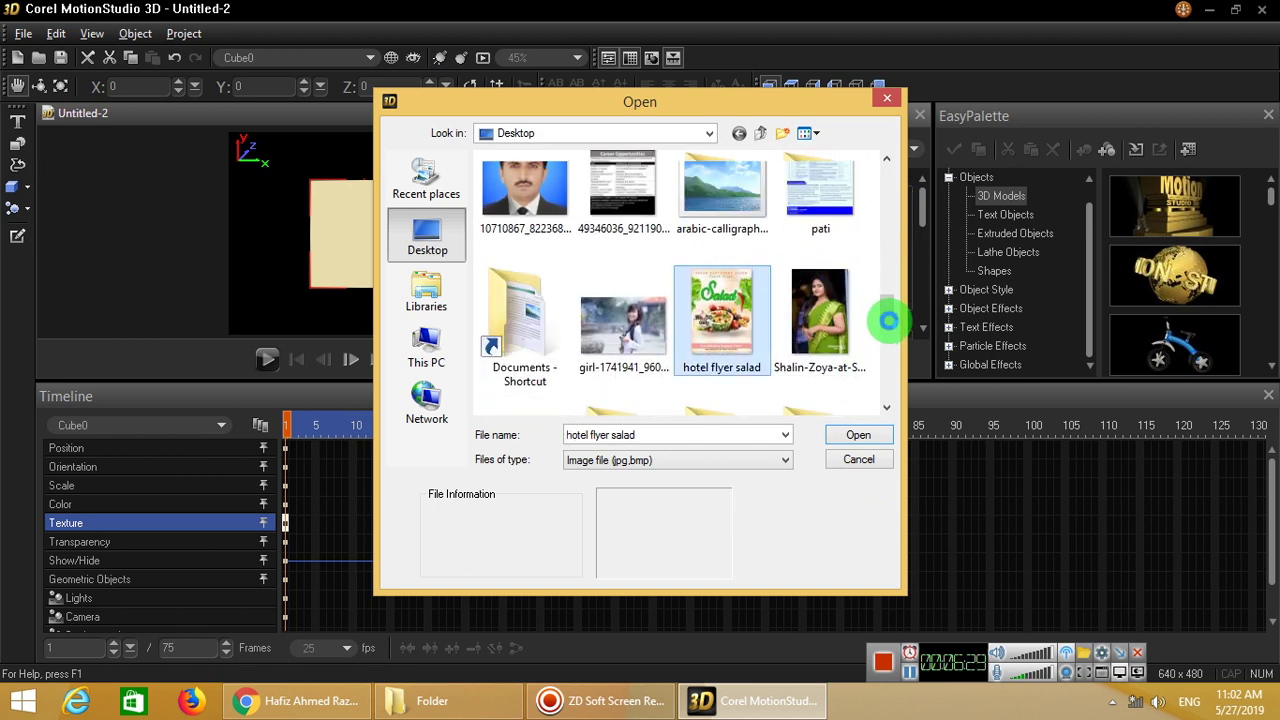
left_click(800, 430)
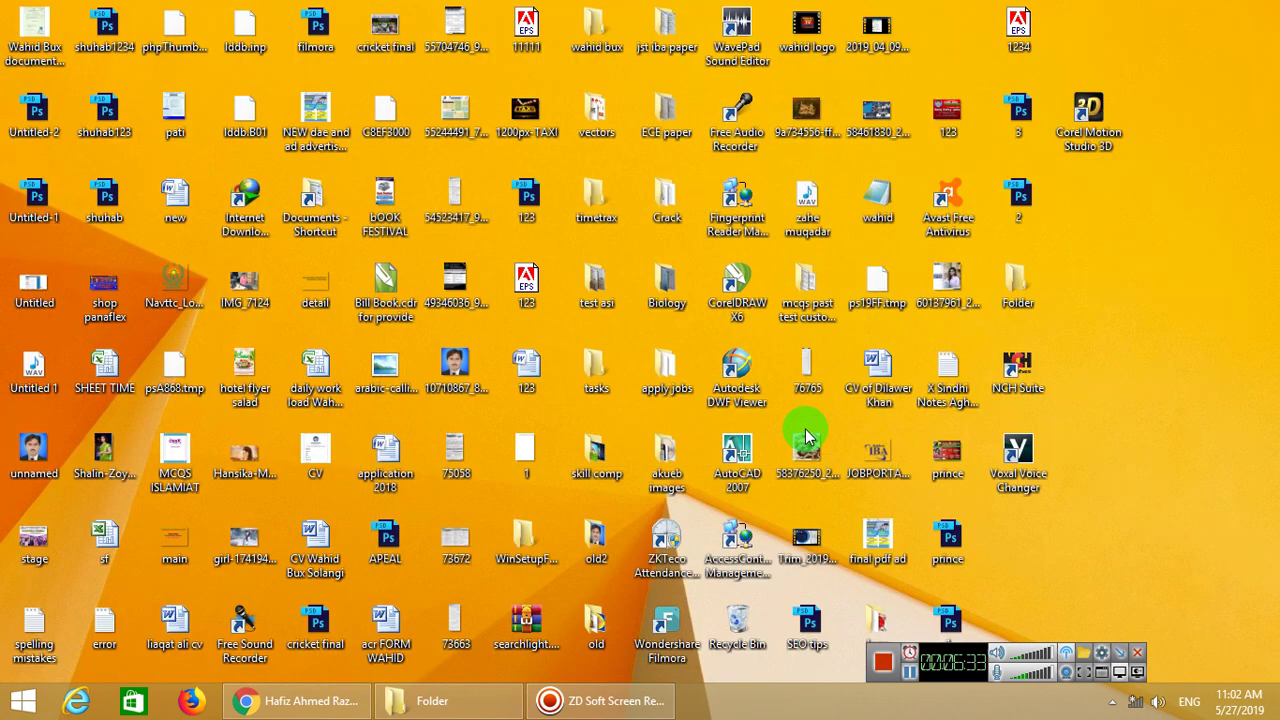
Apply the logo1 image from the Desktop's Folder directory as the texture of the cube's front face
left_click(909, 671)
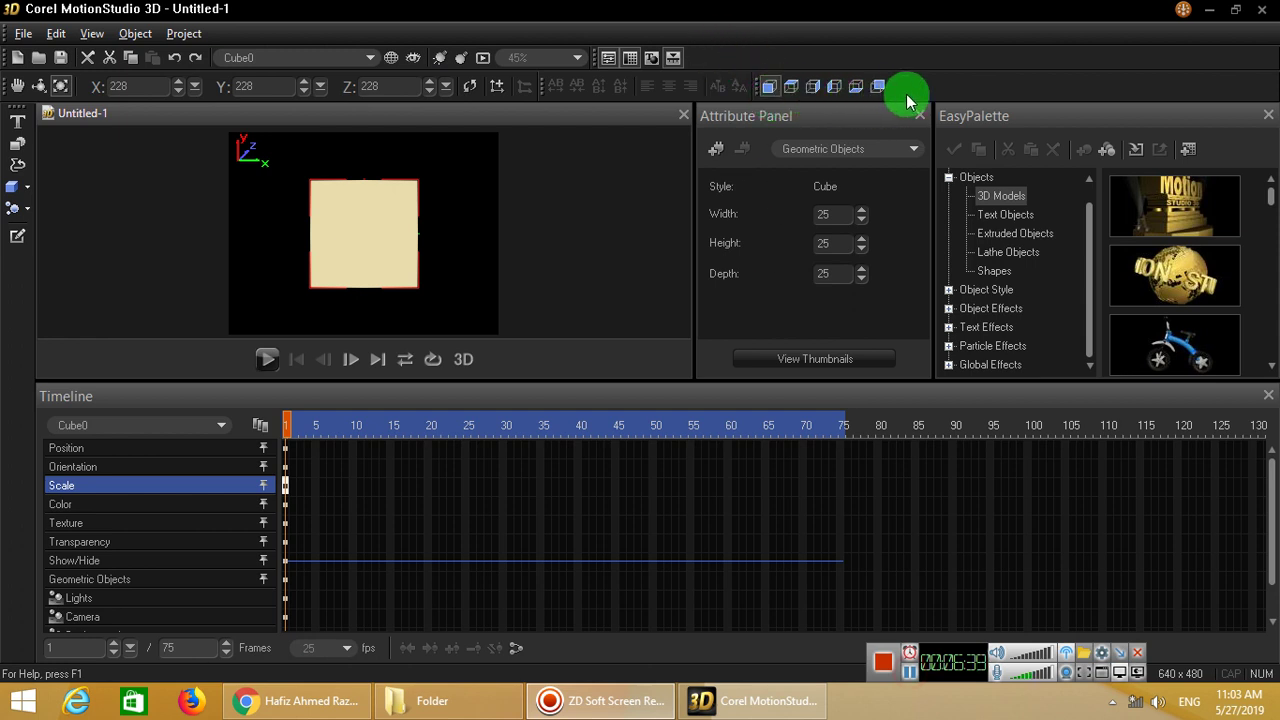
left_click(845, 149)
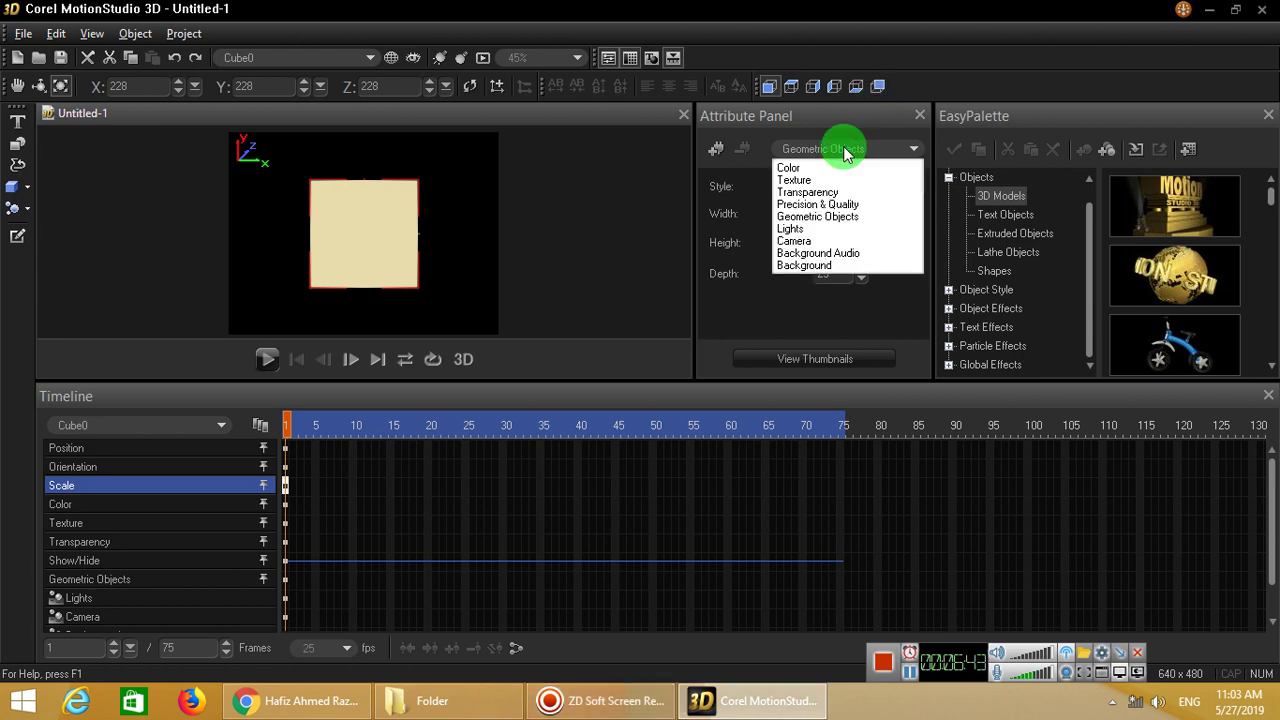
left_click(826, 181)
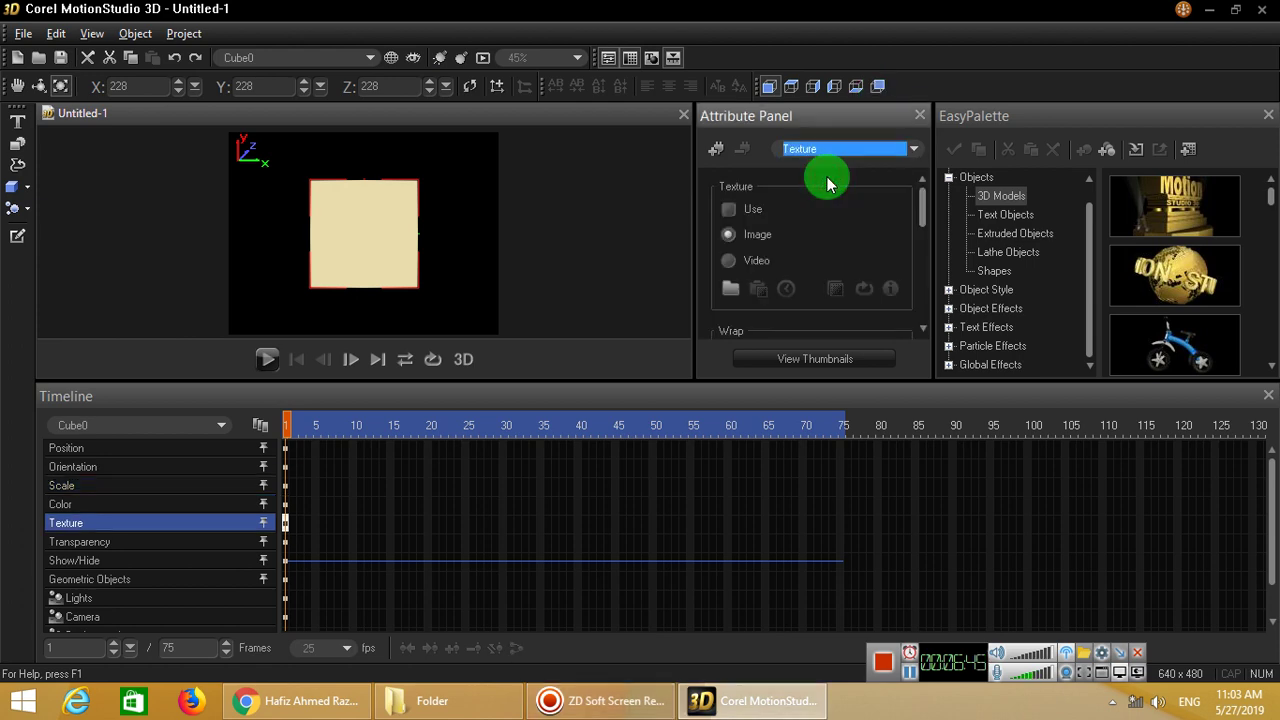
left_click(743, 289)
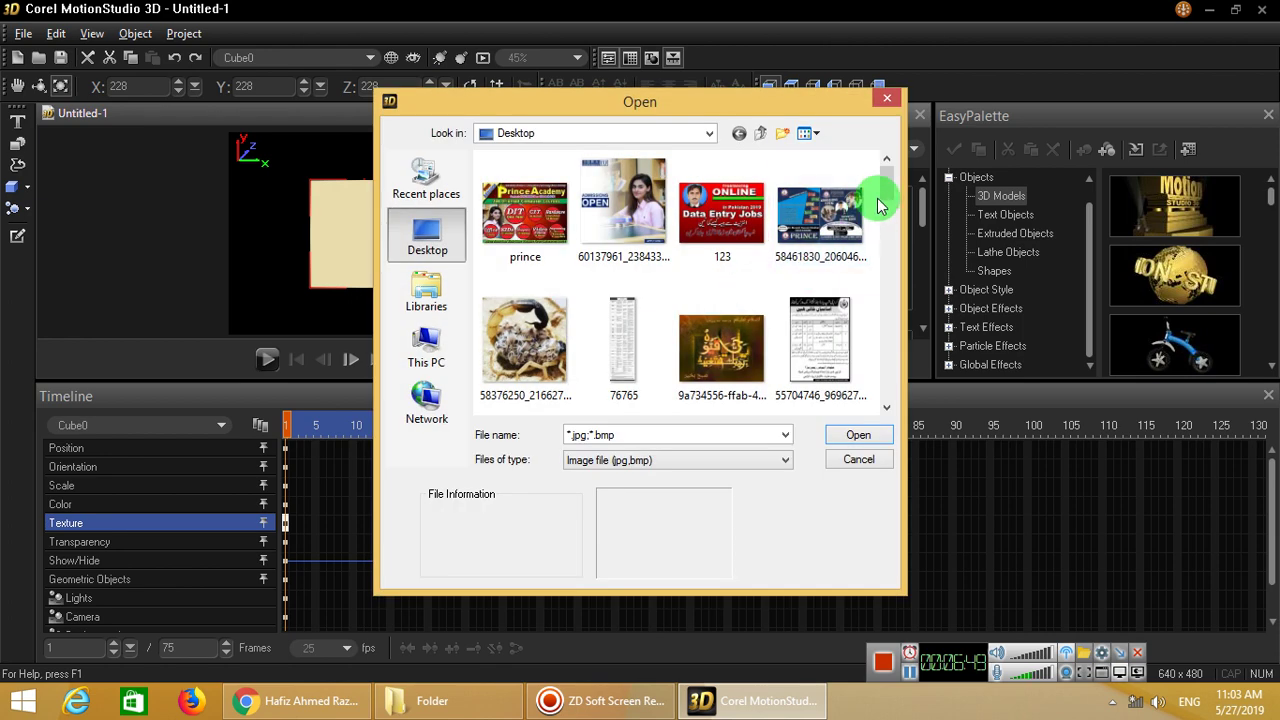
left_click_drag(884, 190, 892, 236)
left_click_drag(882, 280, 874, 310)
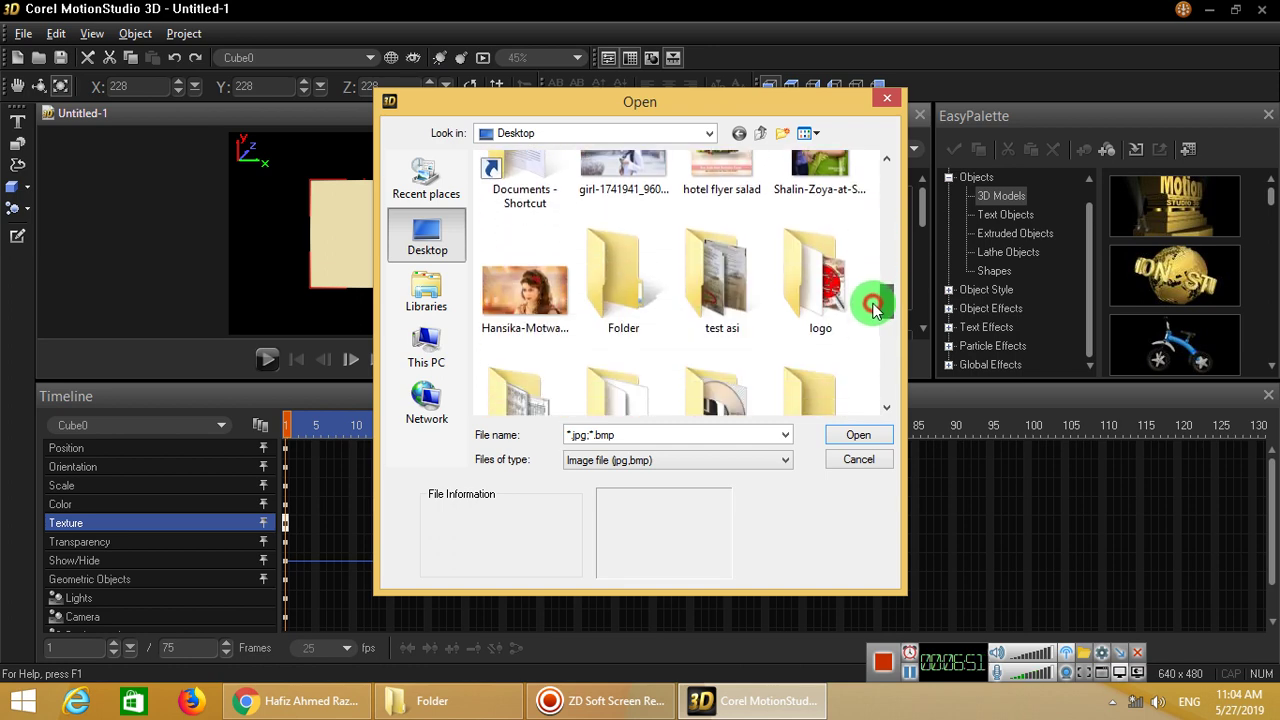
double_click(630, 305)
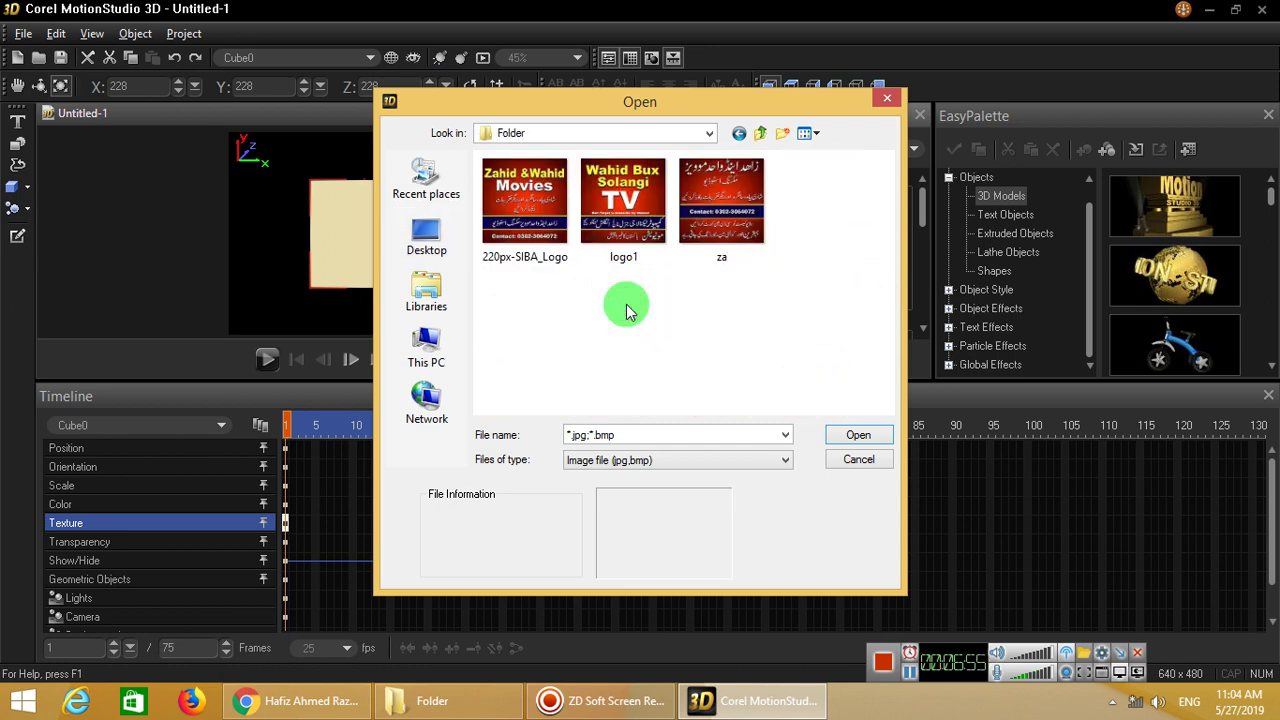
left_click(621, 197)
left_click(621, 197)
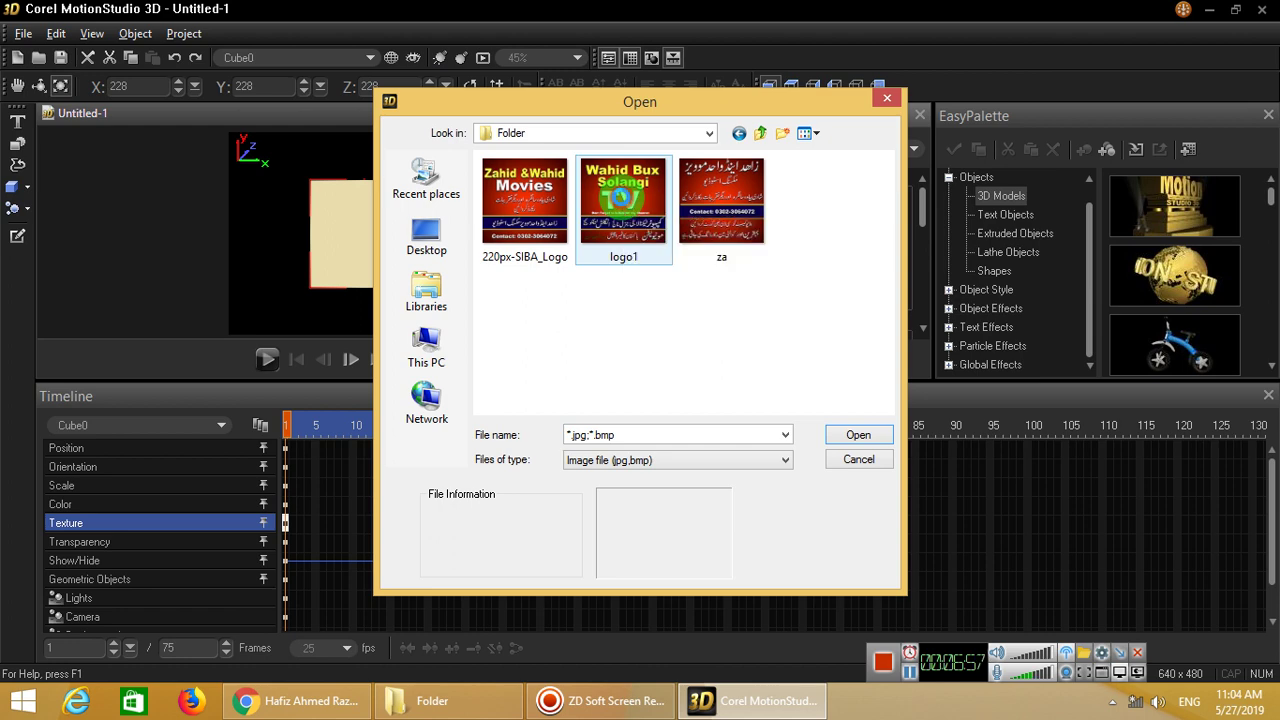
left_click(847, 438)
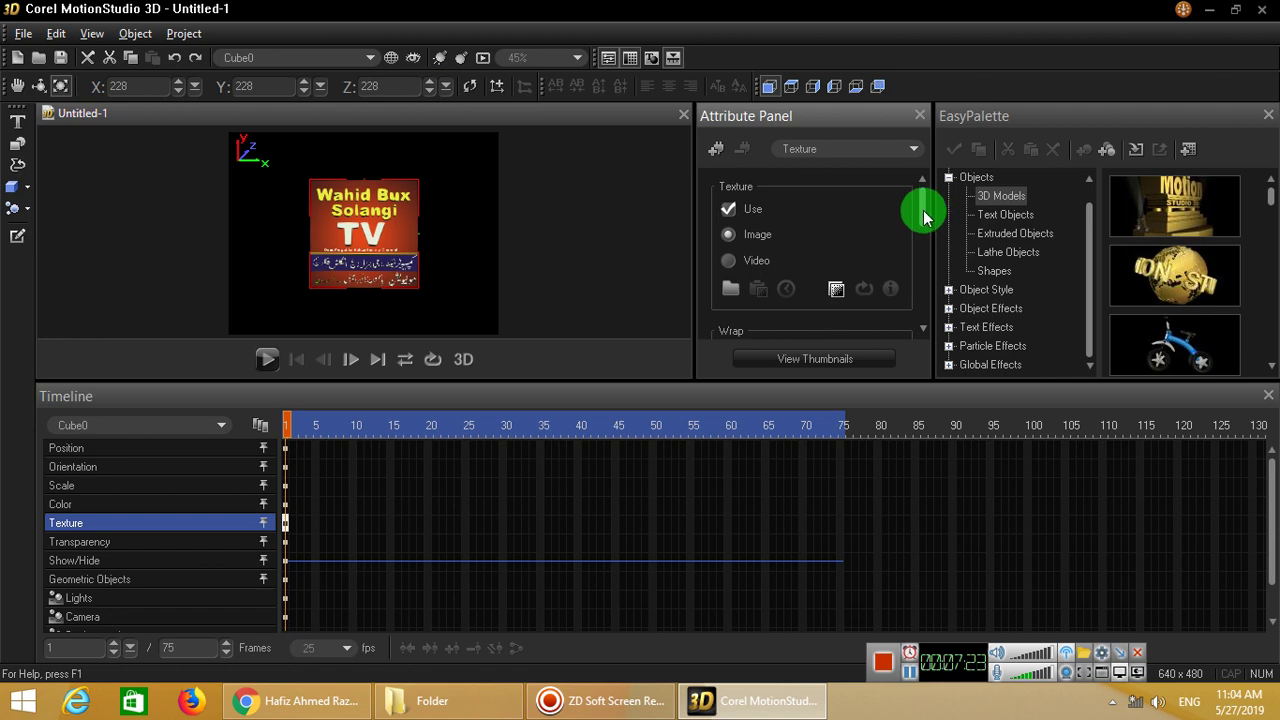
Try the Z+ wrap normal for the front face's texture and return it to Z-
left_click_drag(924, 217, 923, 235)
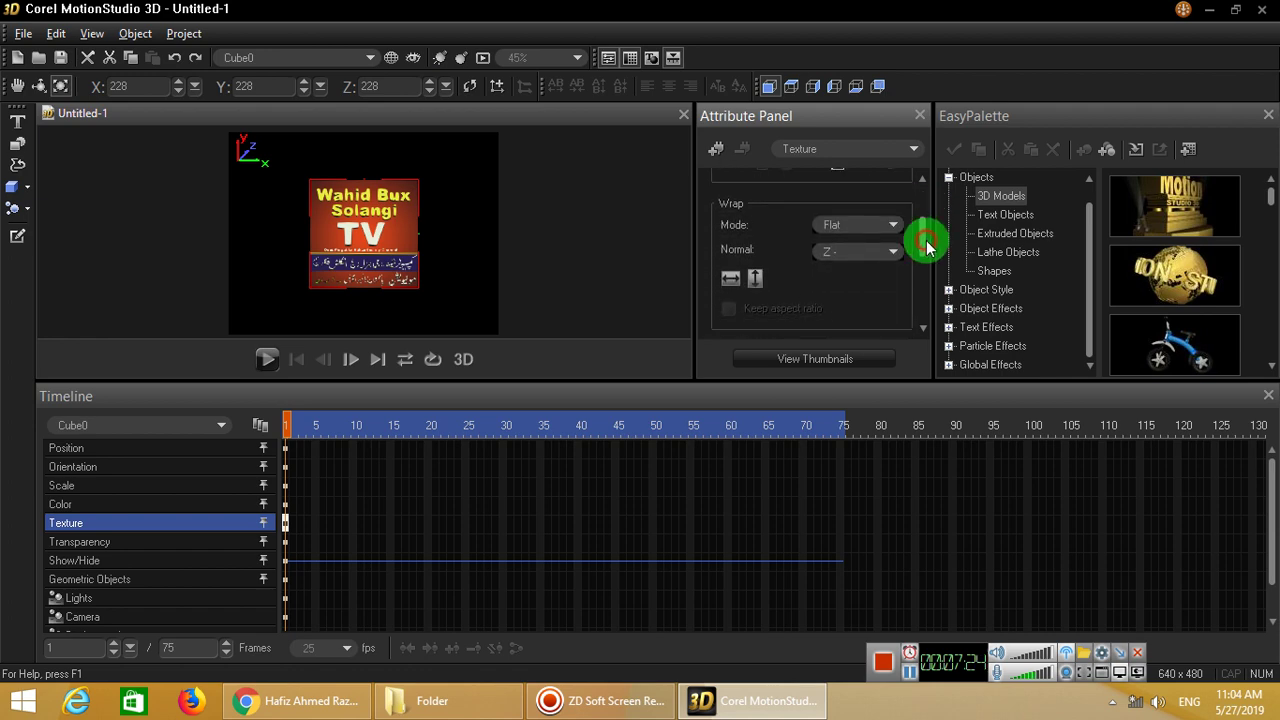
left_click(873, 258)
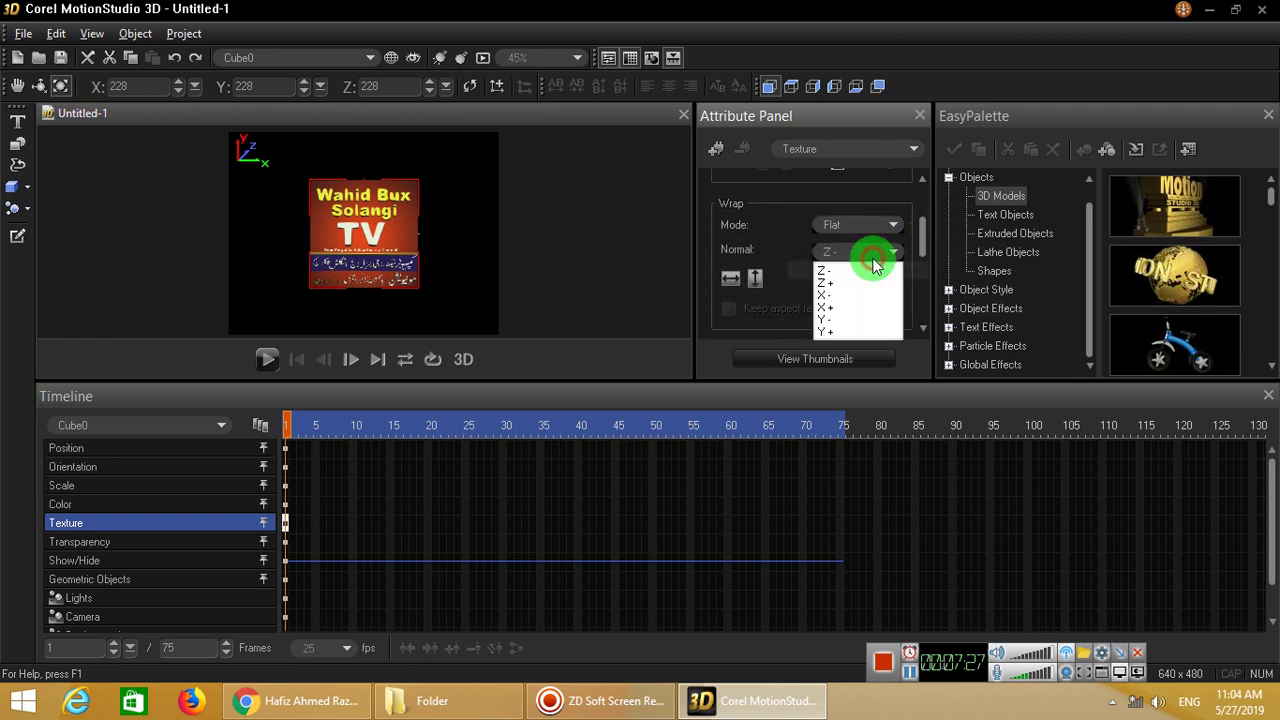
left_click(853, 284)
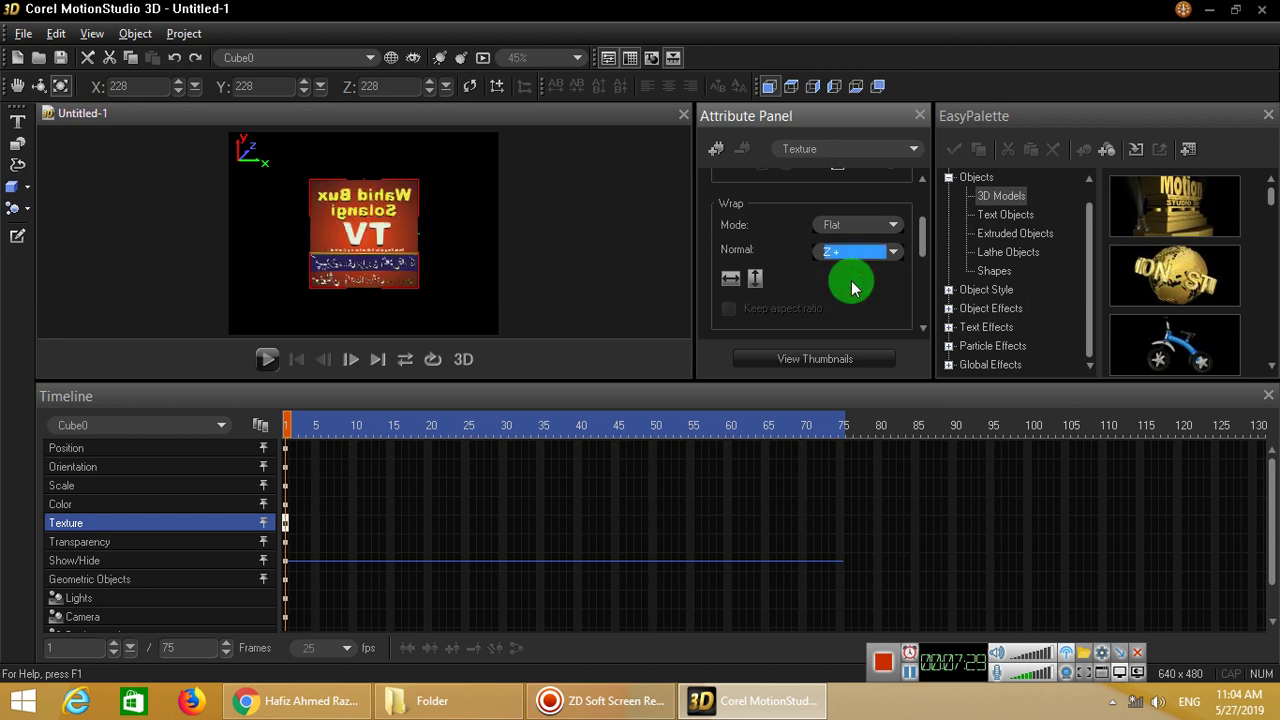
left_click(853, 258)
left_click(850, 267)
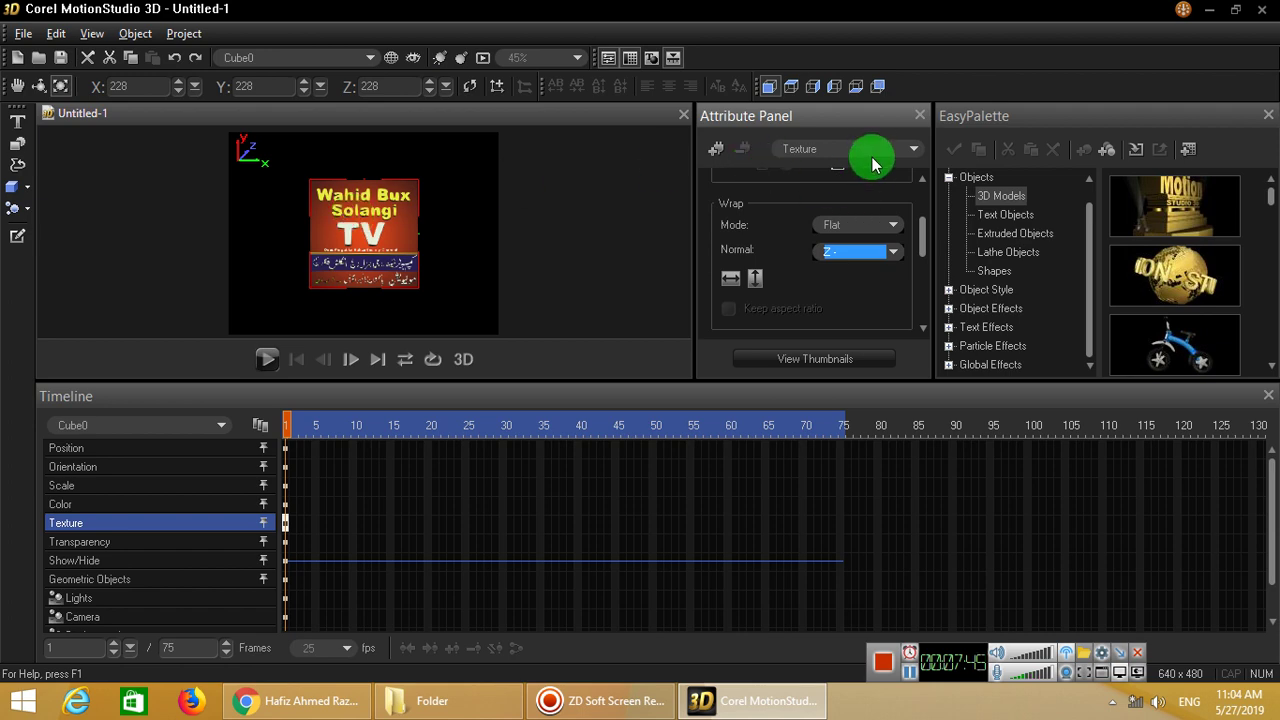
Apply the logo1 image as the texture of the cube's back face
left_click(879, 89)
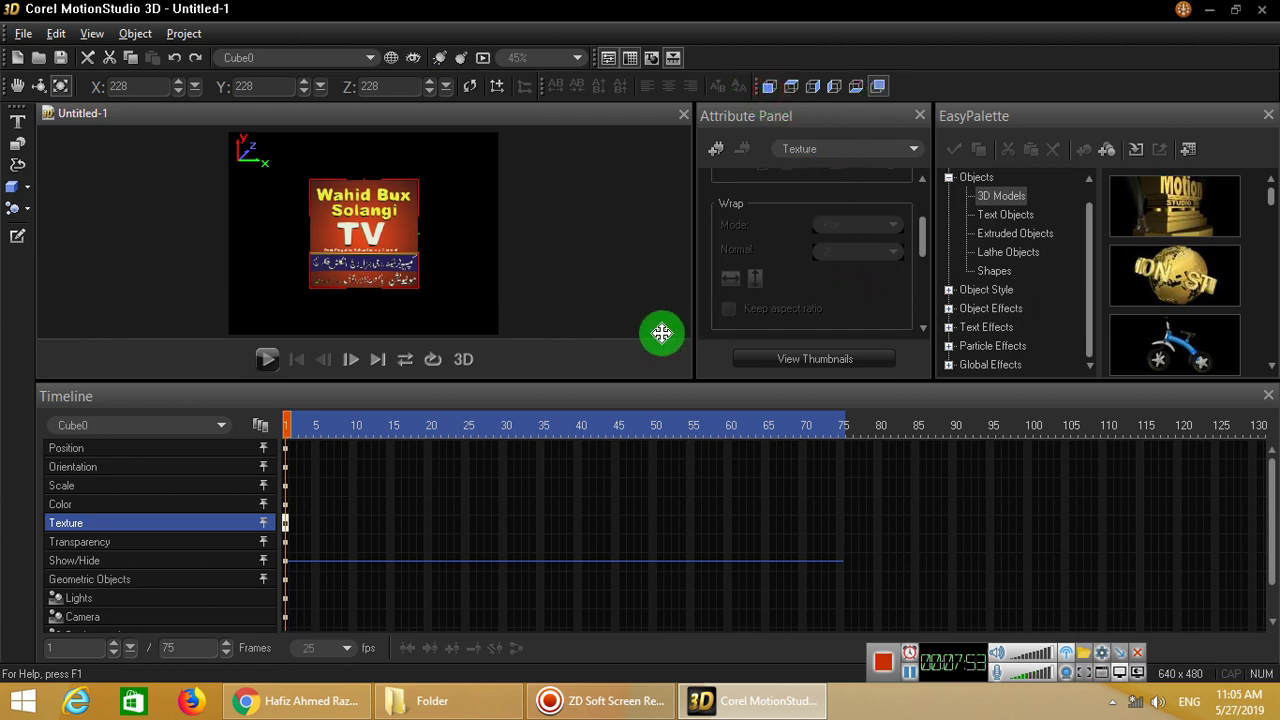
left_click(828, 152)
left_click(795, 180)
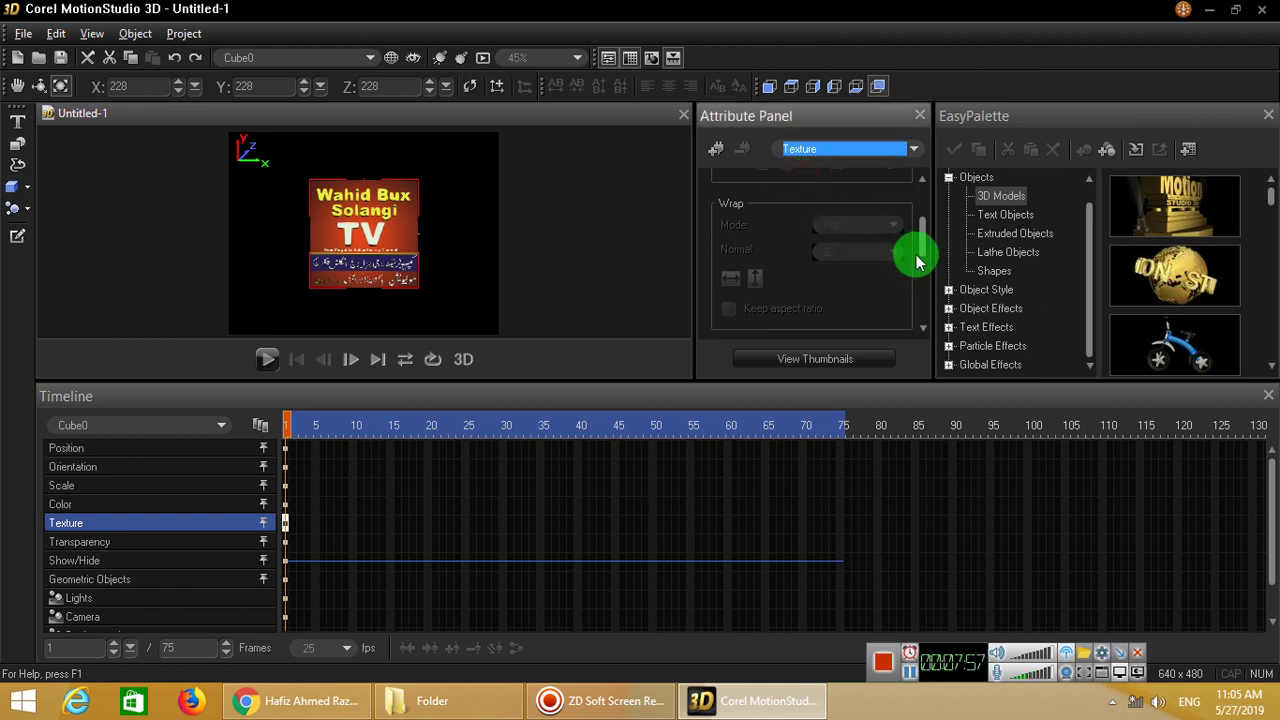
left_click_drag(921, 243, 918, 206)
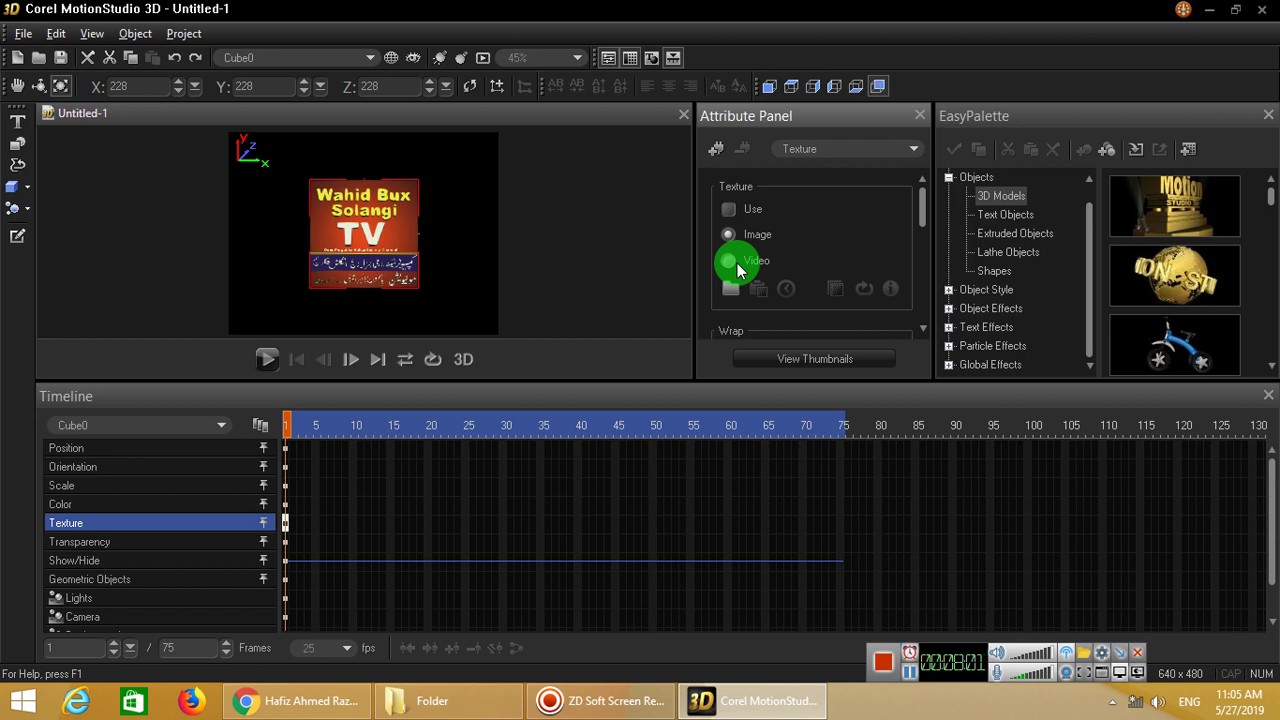
left_click(734, 290)
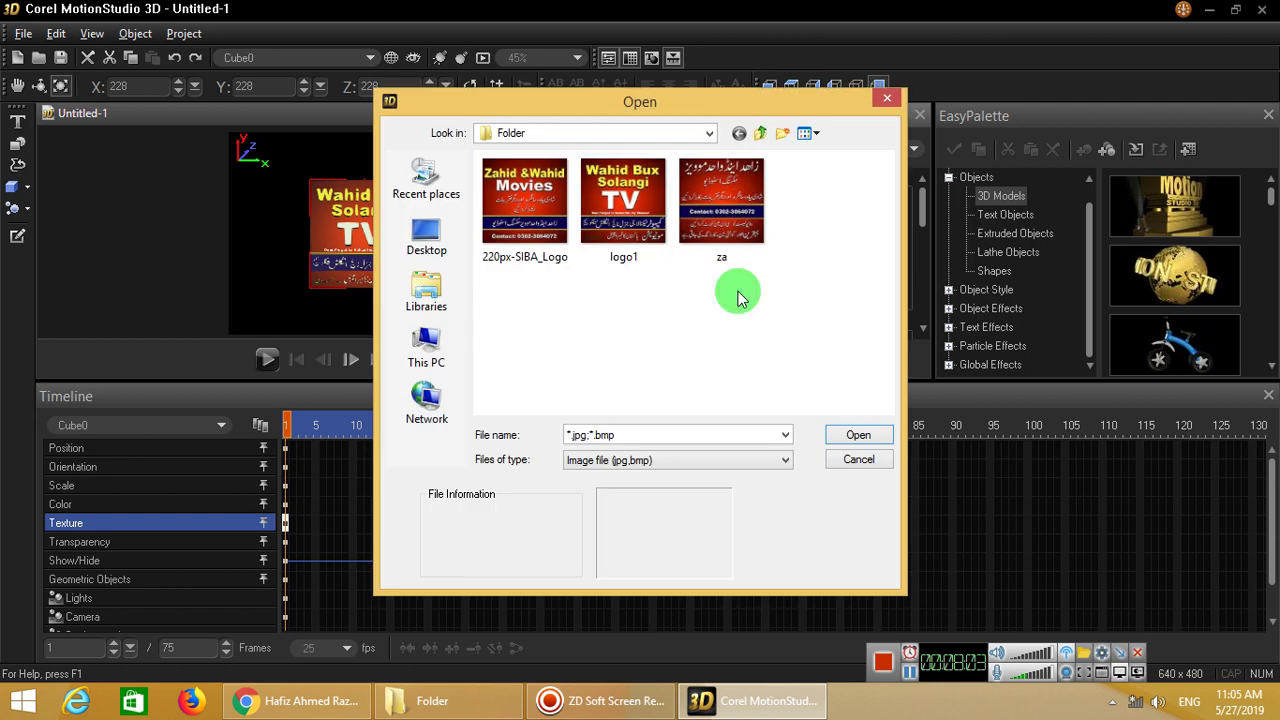
left_click(639, 198)
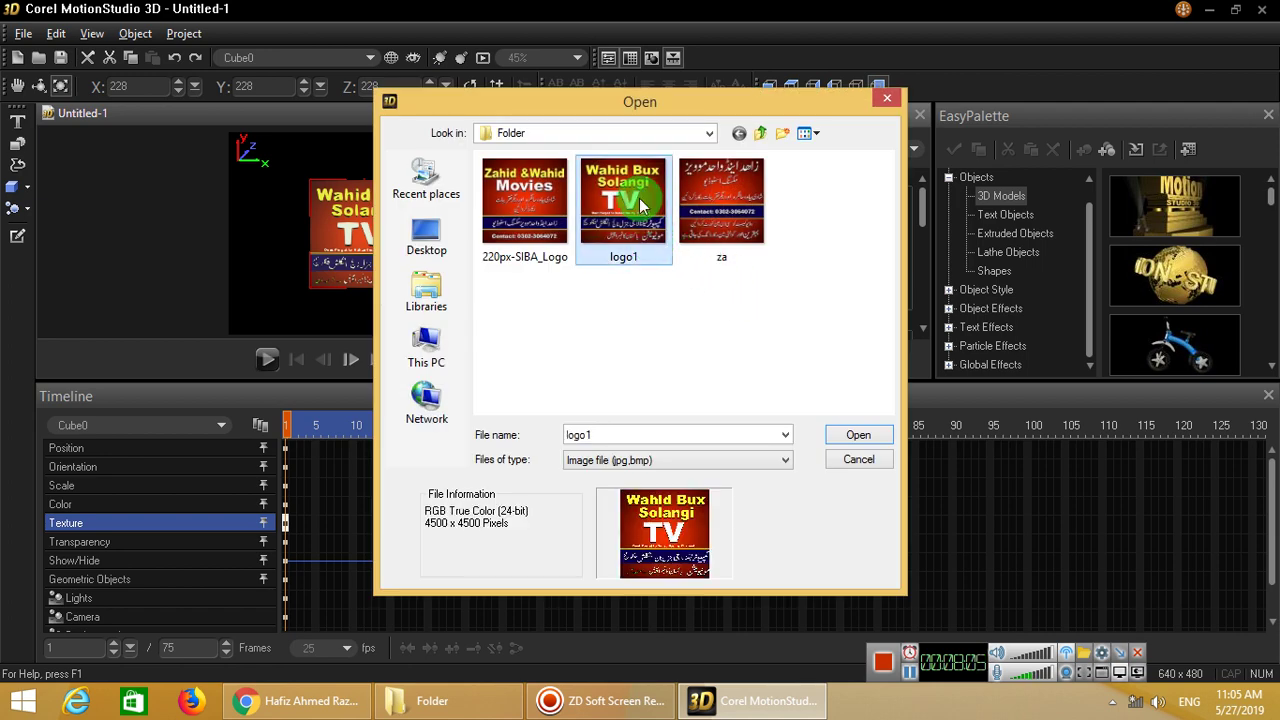
left_click(858, 435)
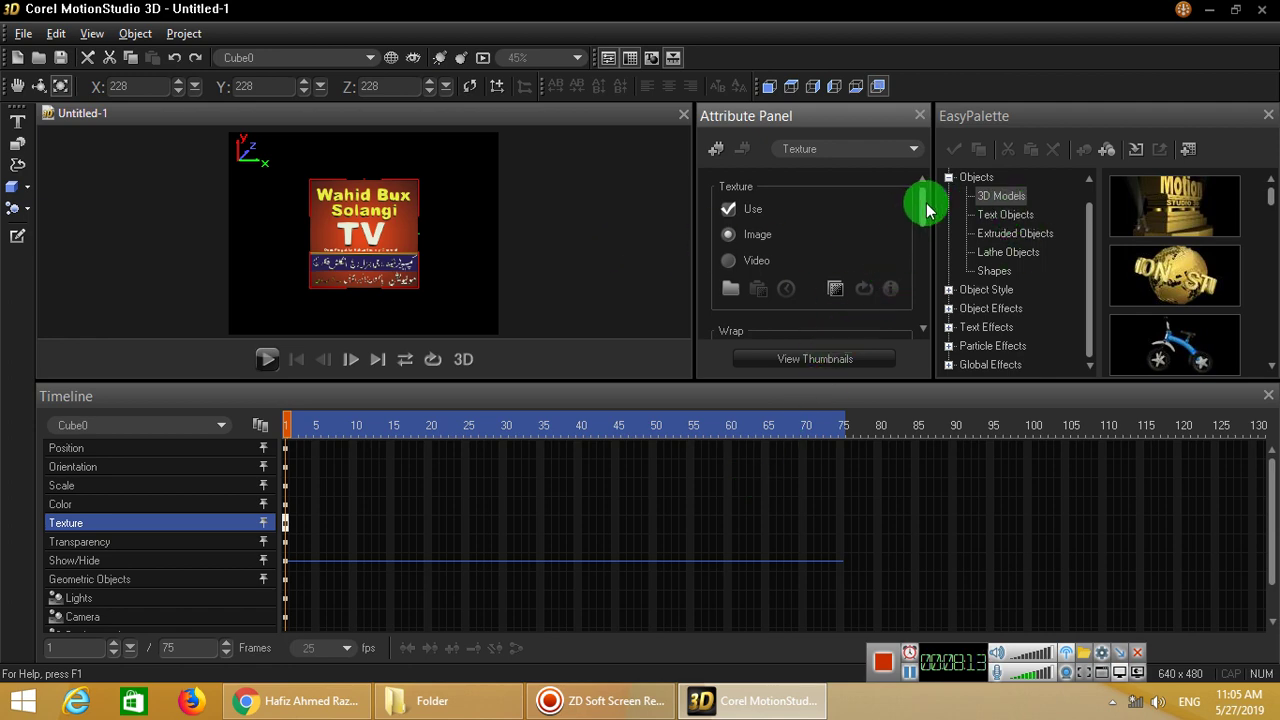
Set the wrap normal of the back face's texture to Z+
left_click_drag(925, 207, 923, 229)
left_click(851, 266)
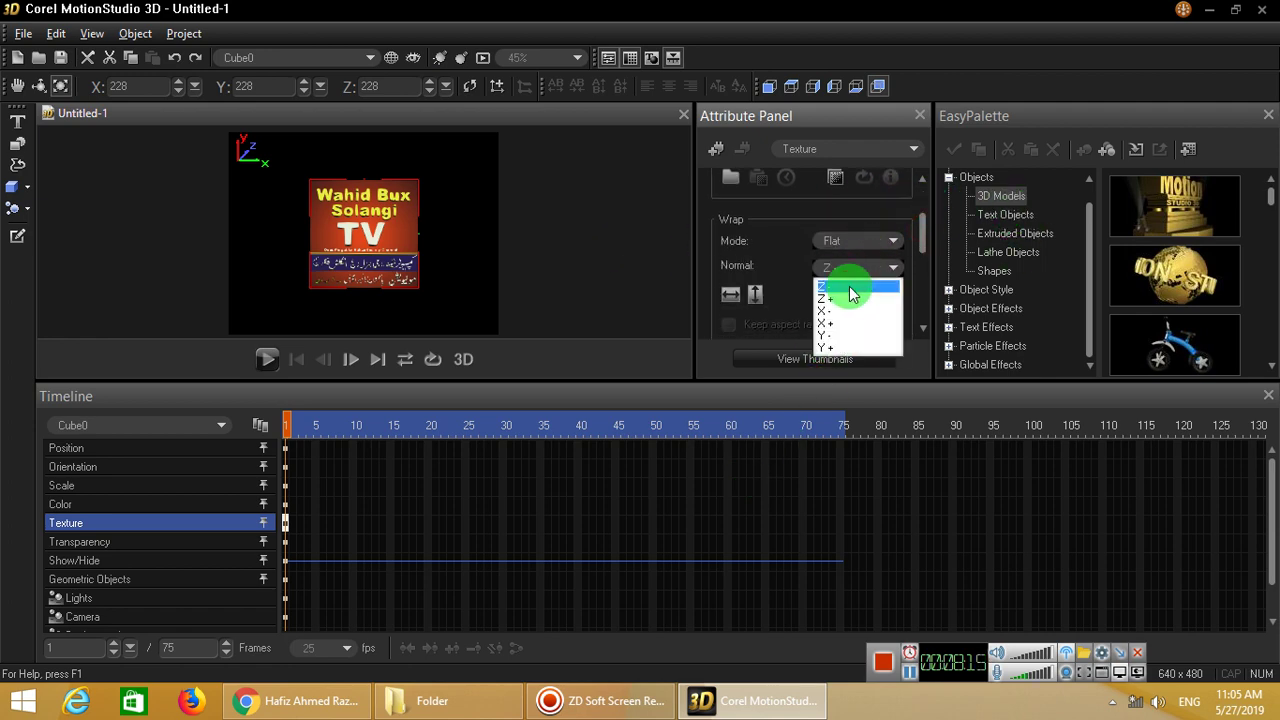
left_click(840, 298)
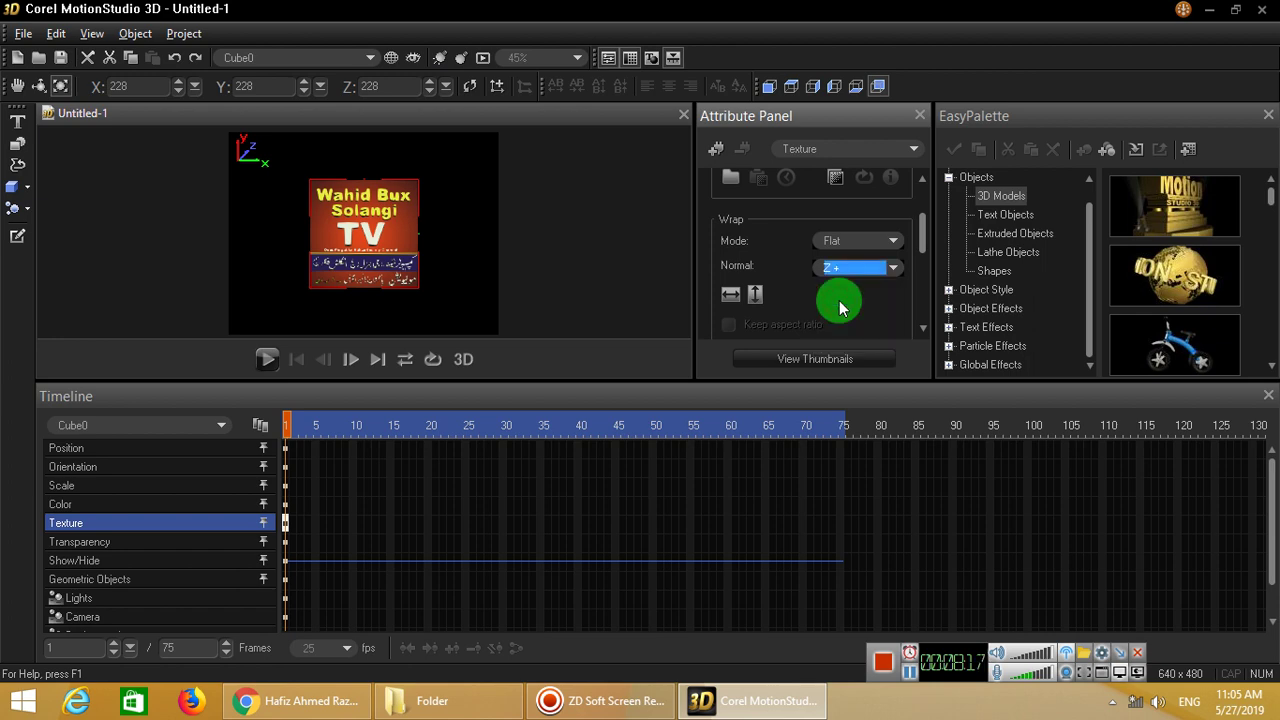
Select the cube's right face for texturing and rotate the cube to about -2 degrees on X and 89 degrees on Y
left_click(40, 86)
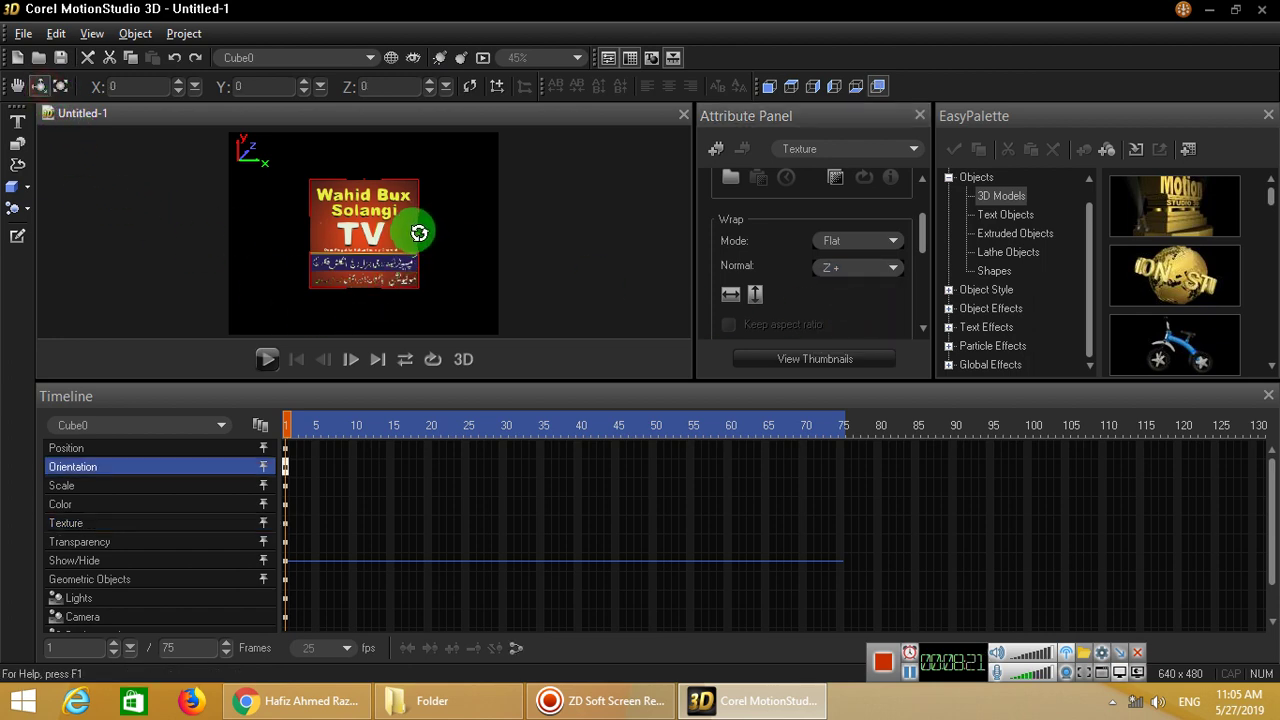
mouse_move(418, 231)
left_mouse_down()
mouse_move(214, 237)
mouse_move(322, 305)
mouse_move(411, 237)
mouse_move(326, 229)
mouse_move(409, 236)
left_mouse_up()
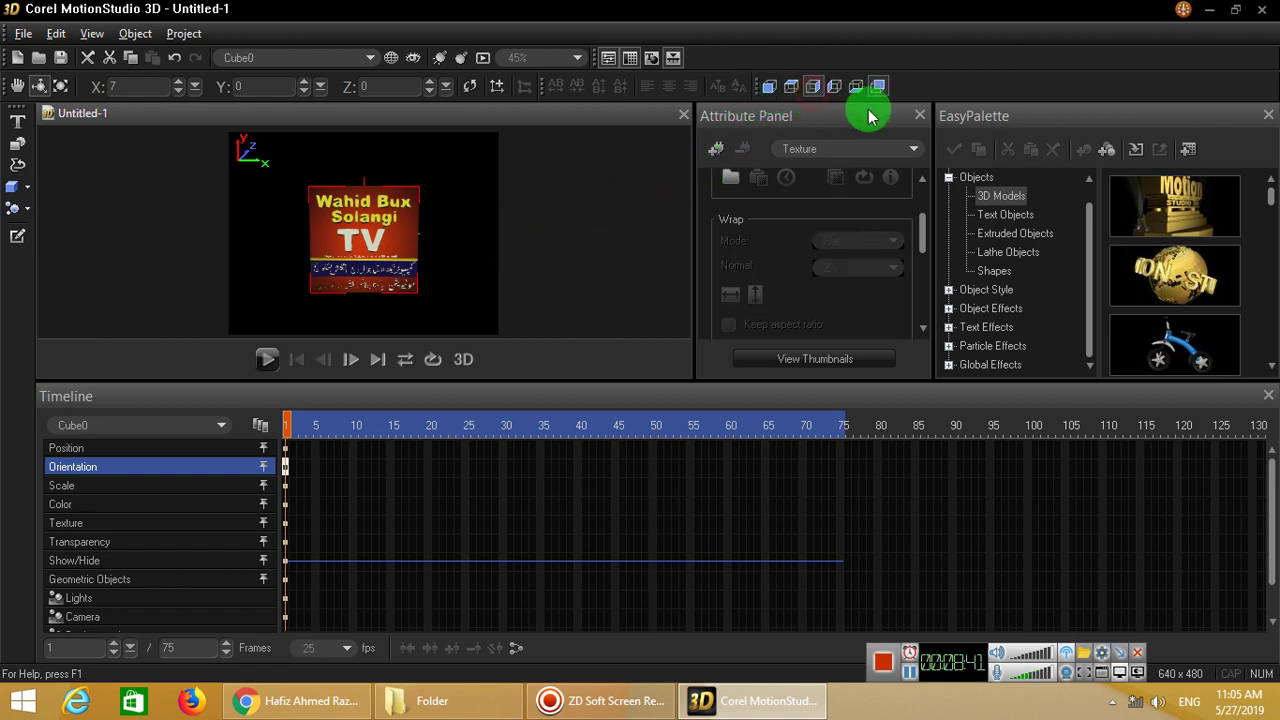
left_click(820, 90)
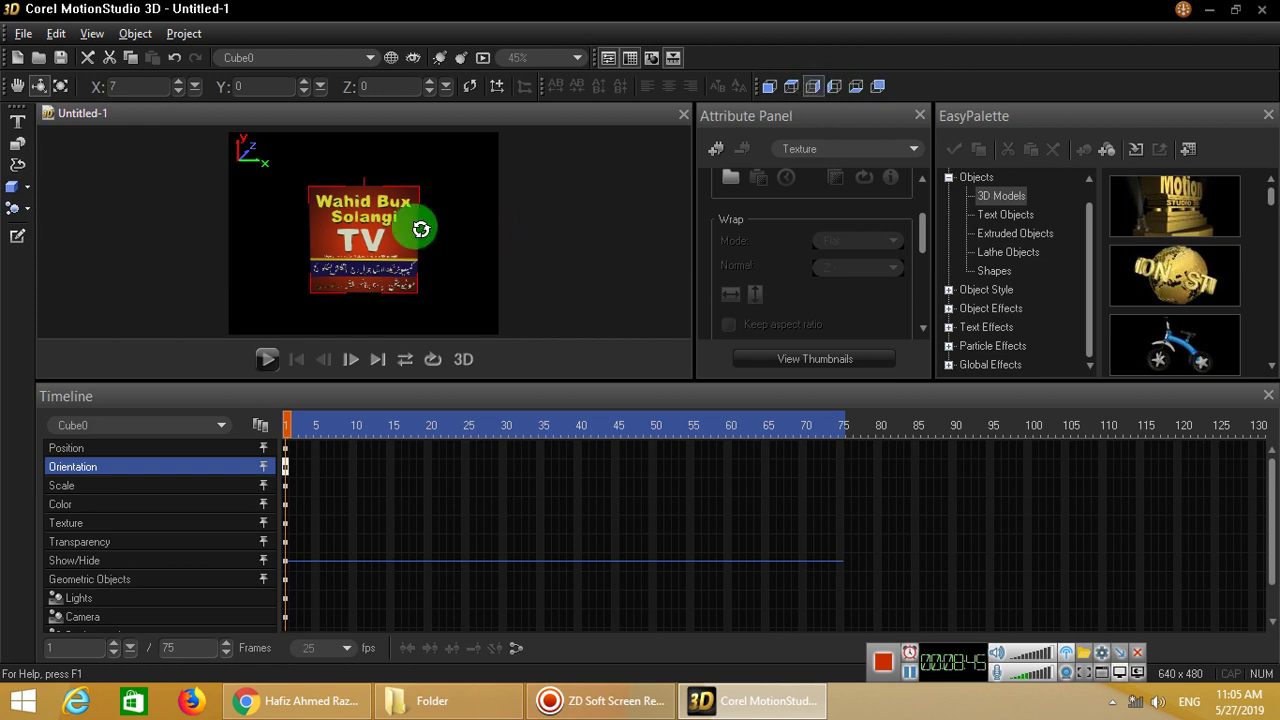
left_click_drag(337, 234, 405, 234)
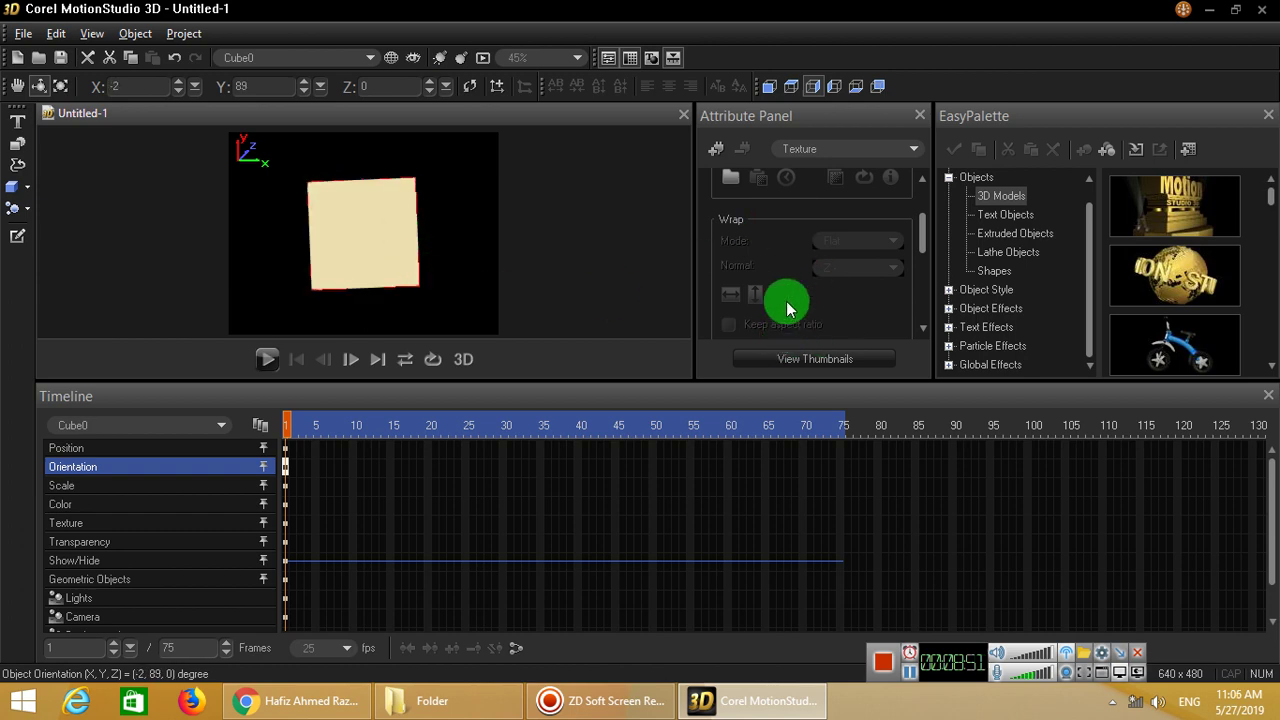
Apply the logo1 image as the right face's texture with its wrap normal set to X-
left_click(730, 177)
left_click(620, 195)
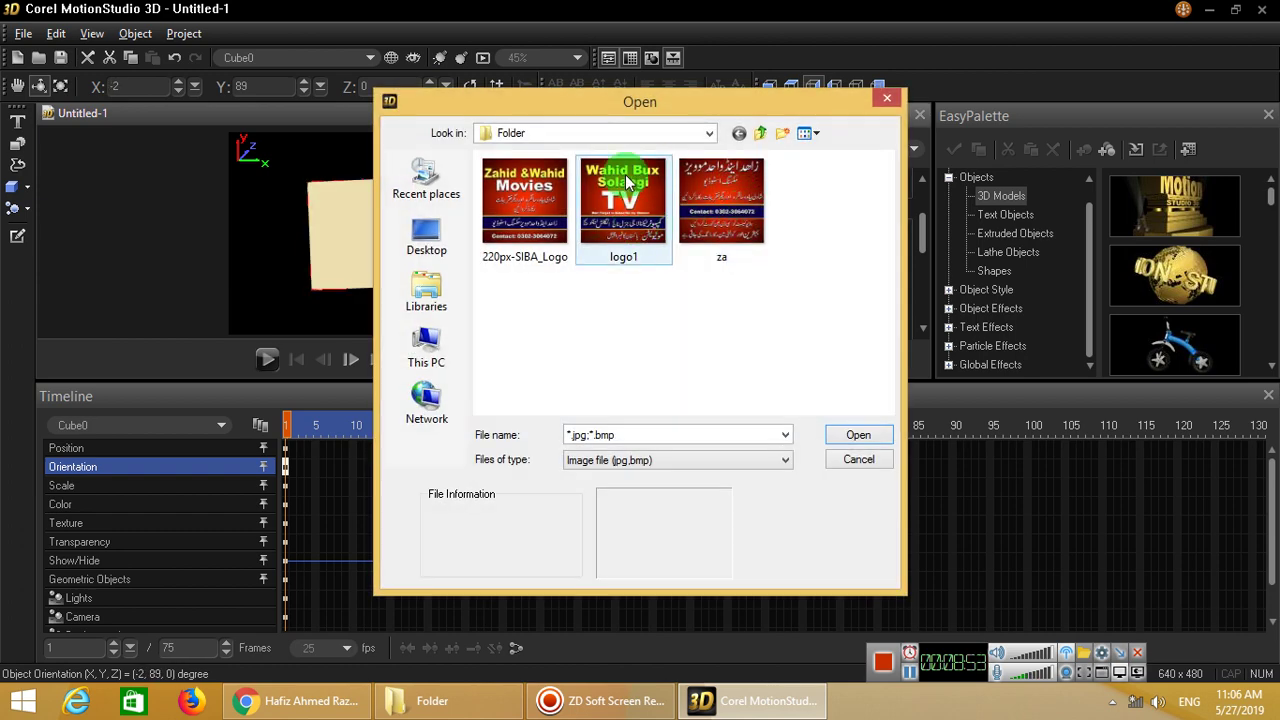
left_click(845, 440)
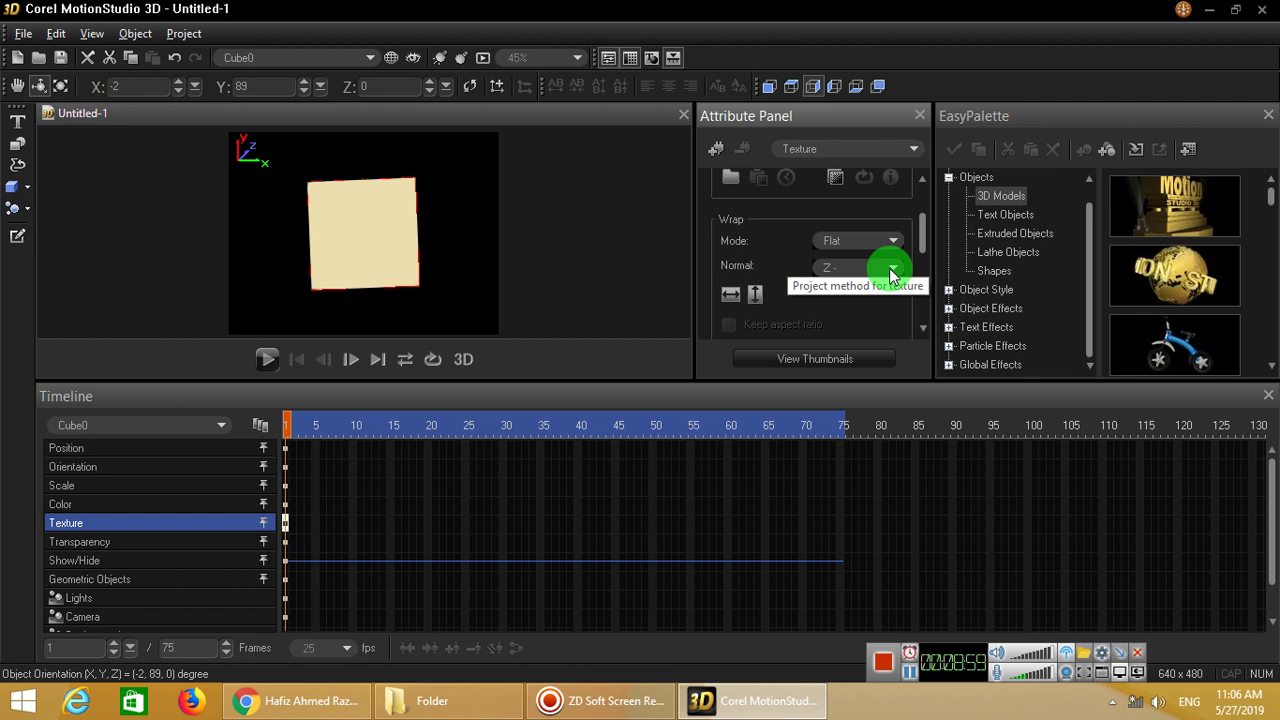
left_click(889, 268)
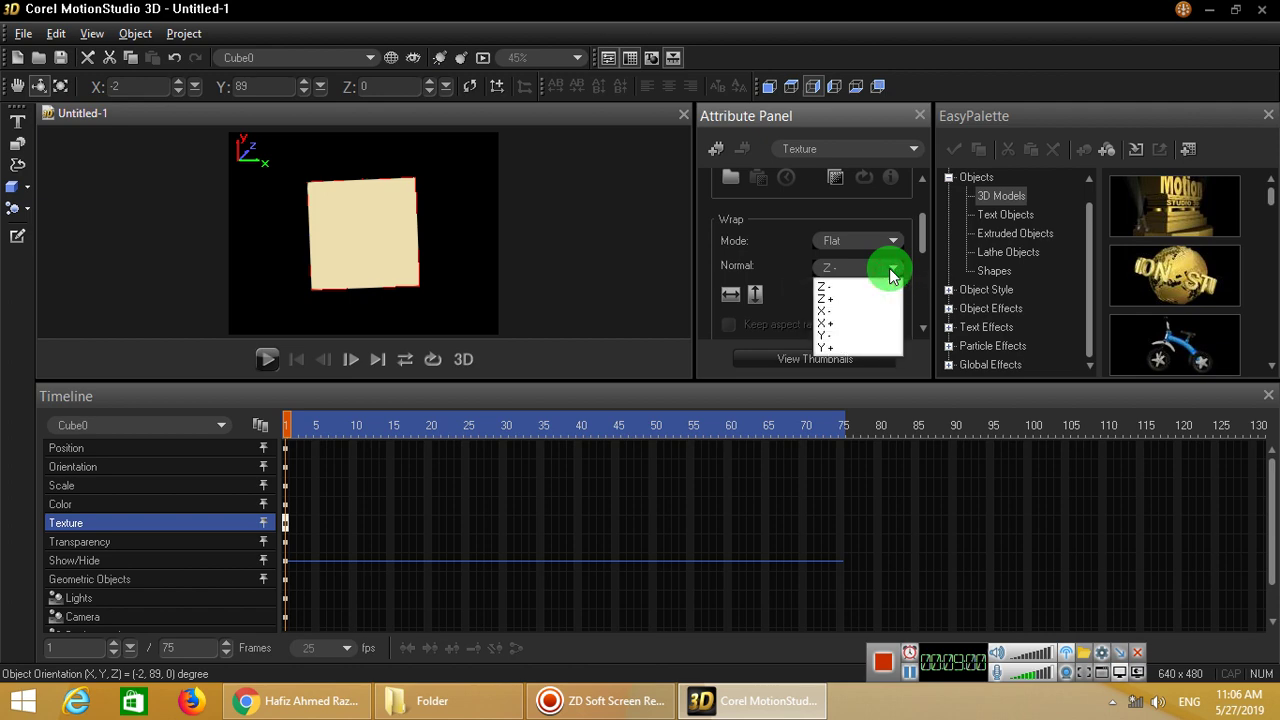
left_click(862, 314)
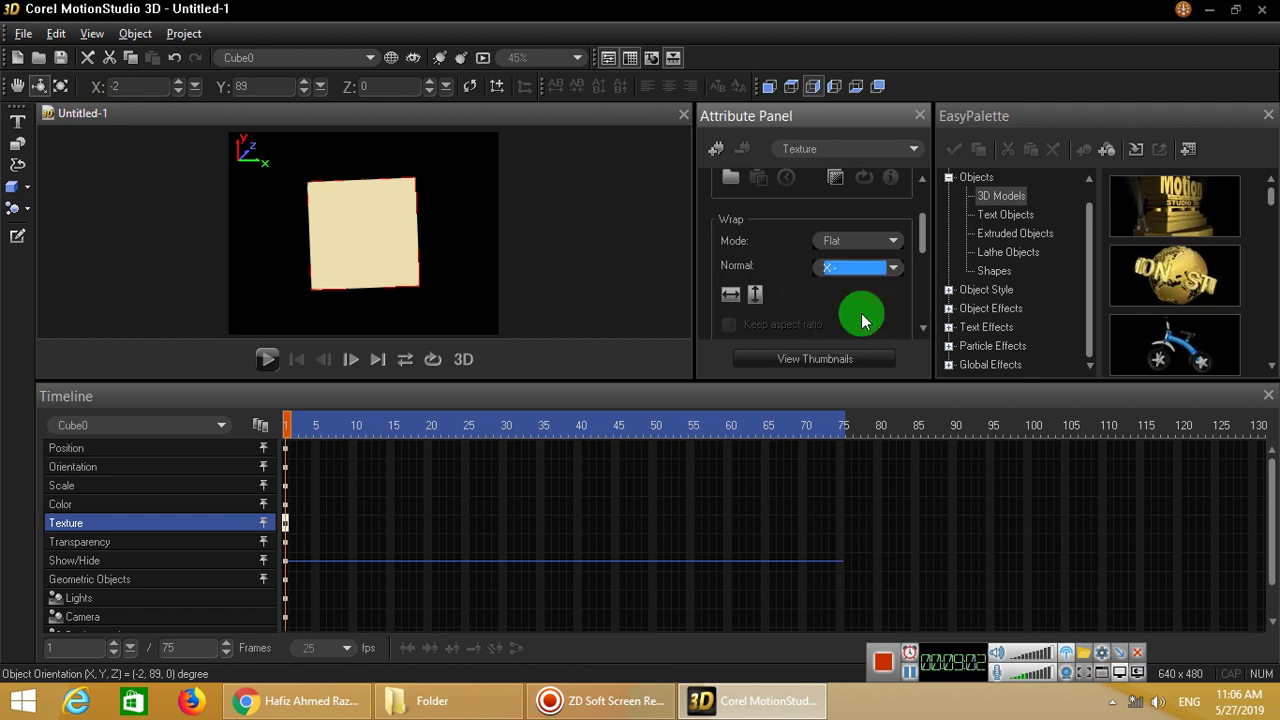
Try the Y- and Y+ wrap normals for the right face's texture and return it to X-
left_click(893, 267)
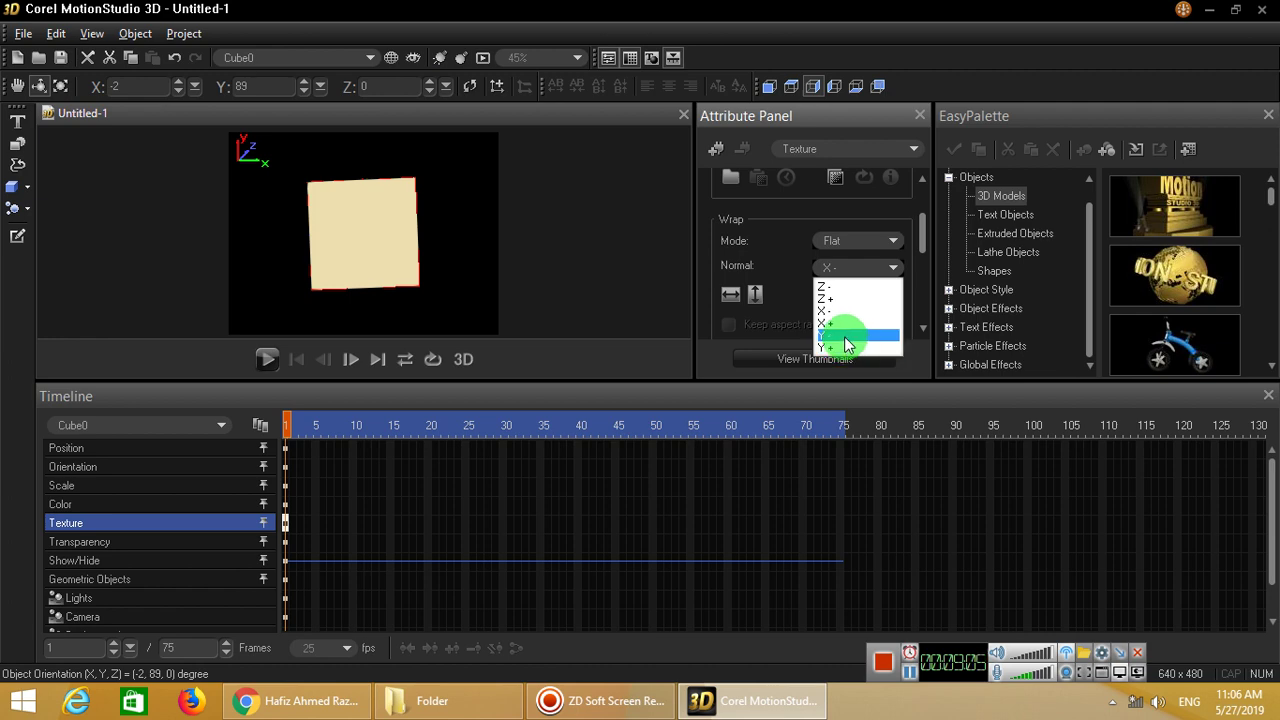
left_click(845, 336)
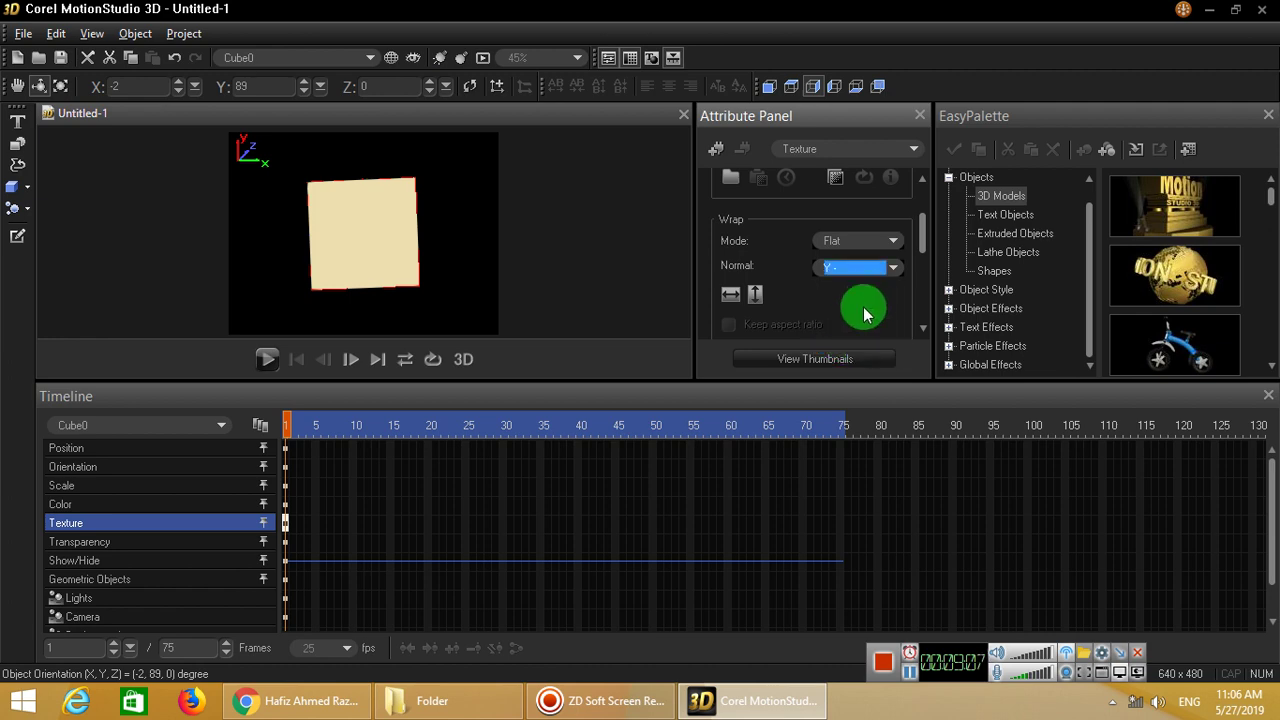
left_click(888, 267)
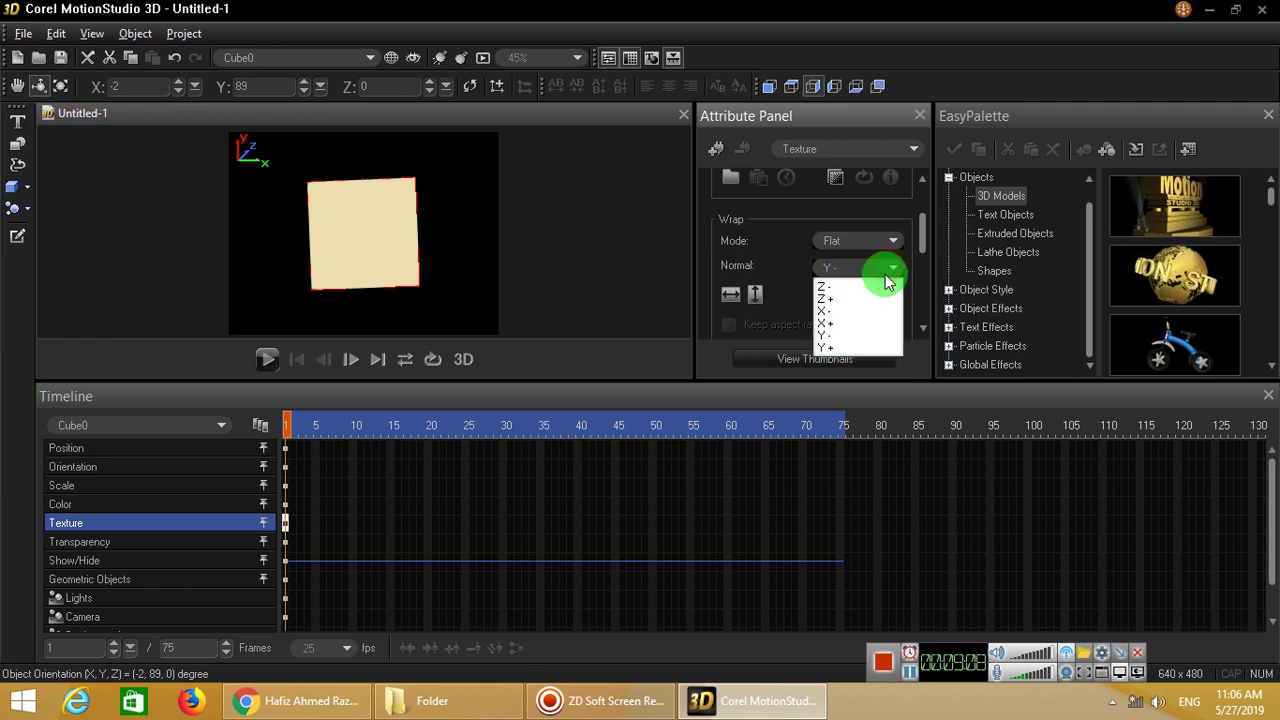
left_click(838, 347)
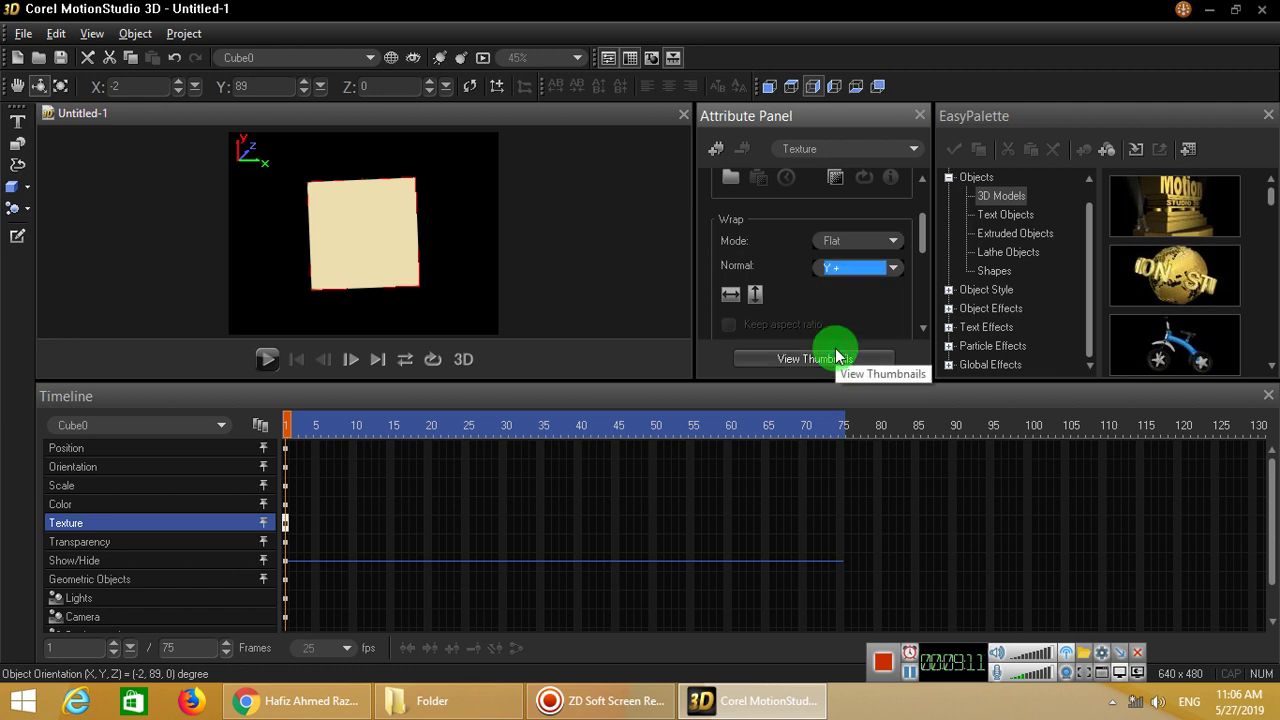
left_click(866, 267)
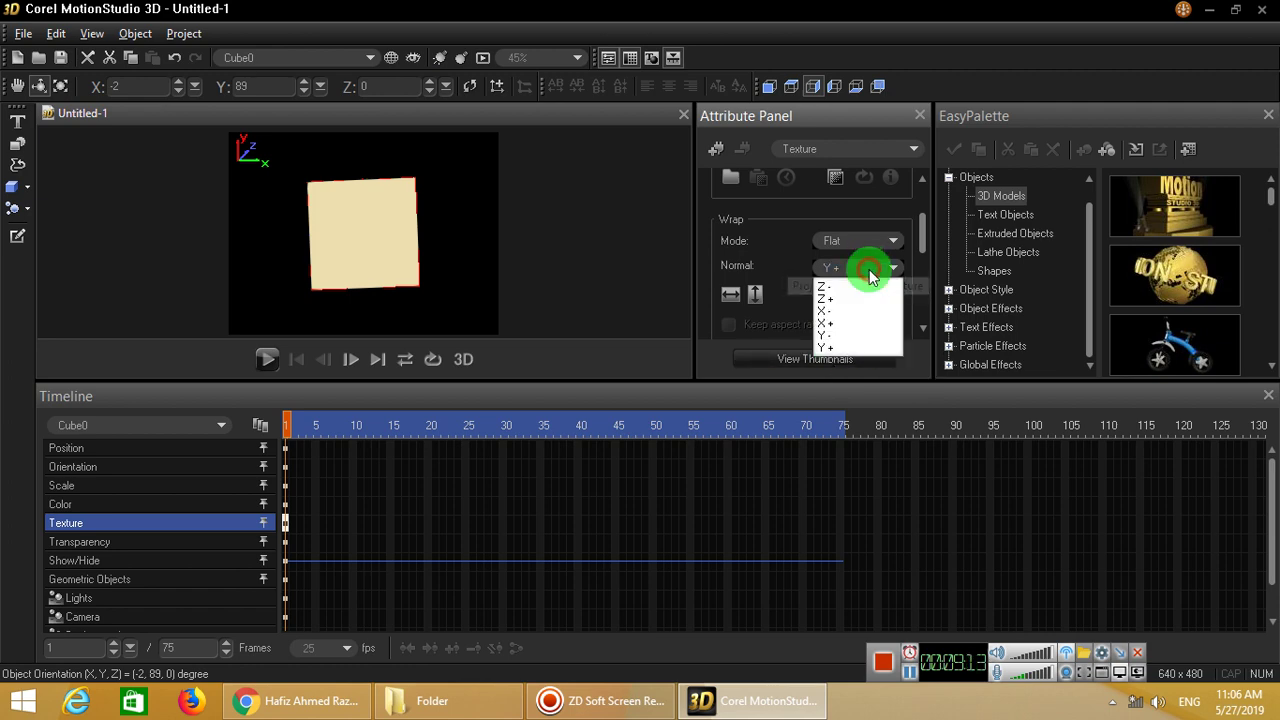
left_click(843, 311)
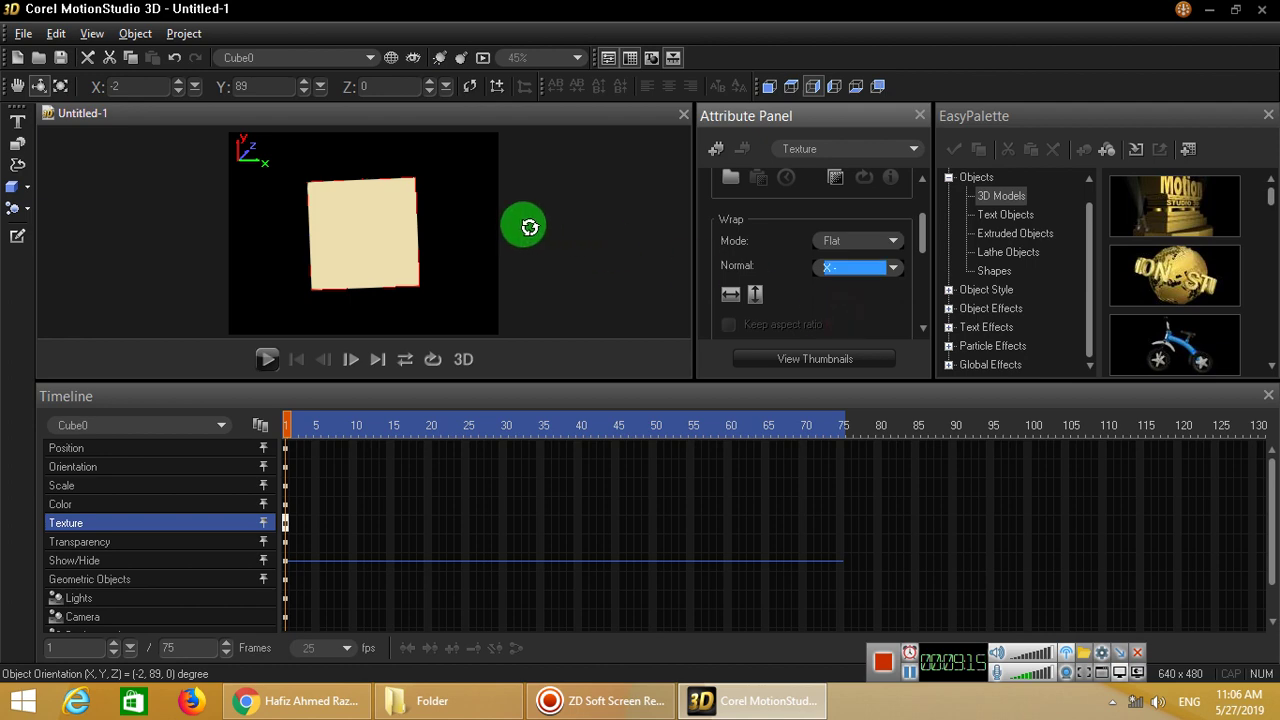
Rotate the cube to about -9 degrees on X and -100 degrees on Y to show its right face
left_click_drag(415, 233, 257, 234)
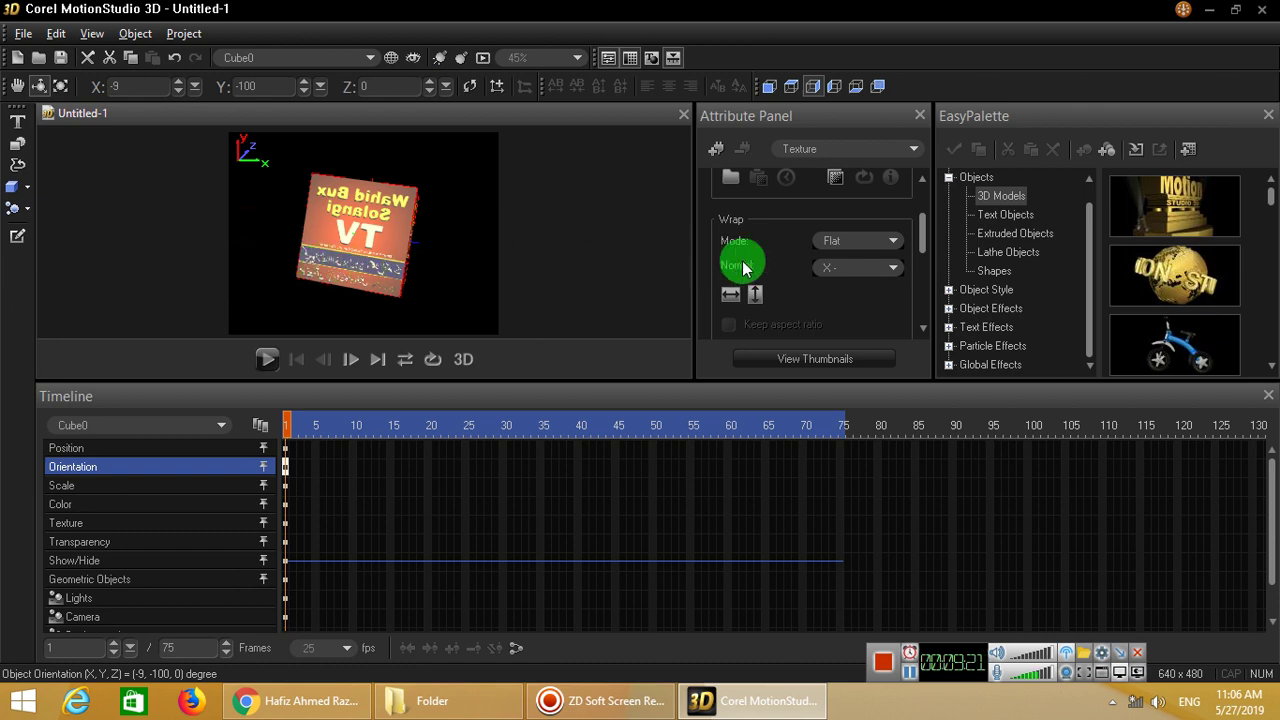
Set the wrap normal of the right face's texture to X+
left_click(838, 268)
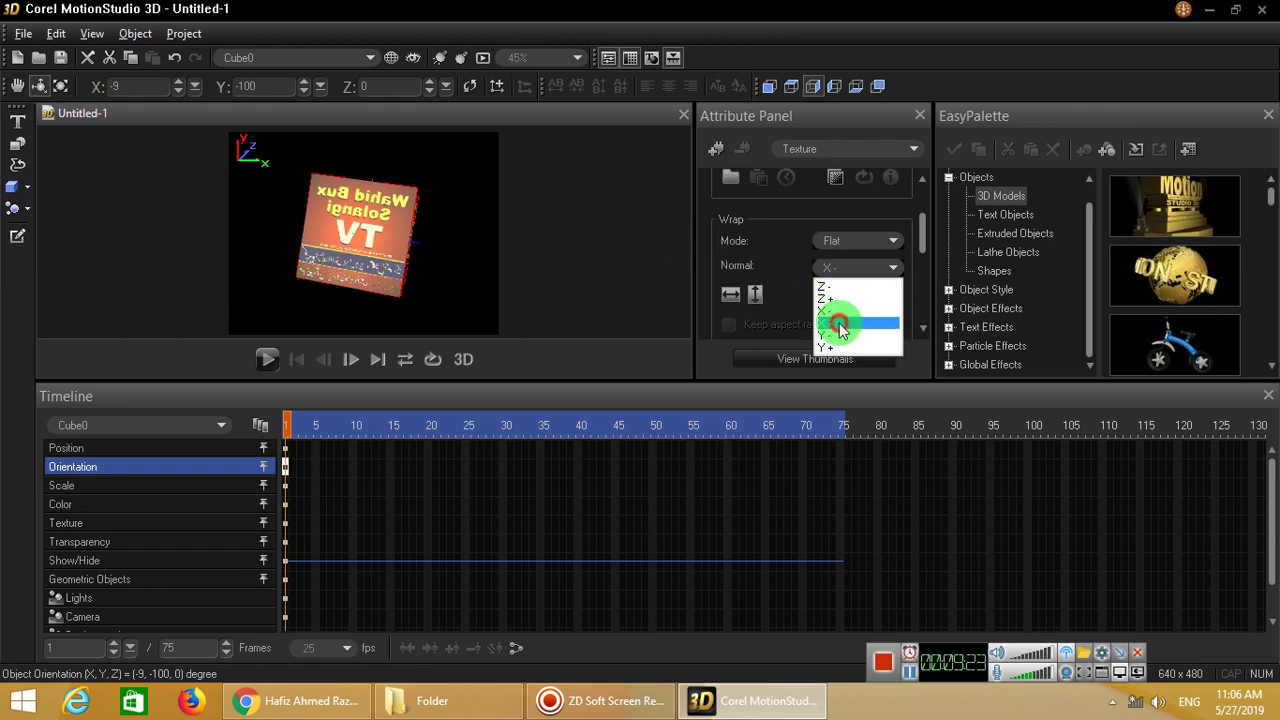
left_click(840, 322)
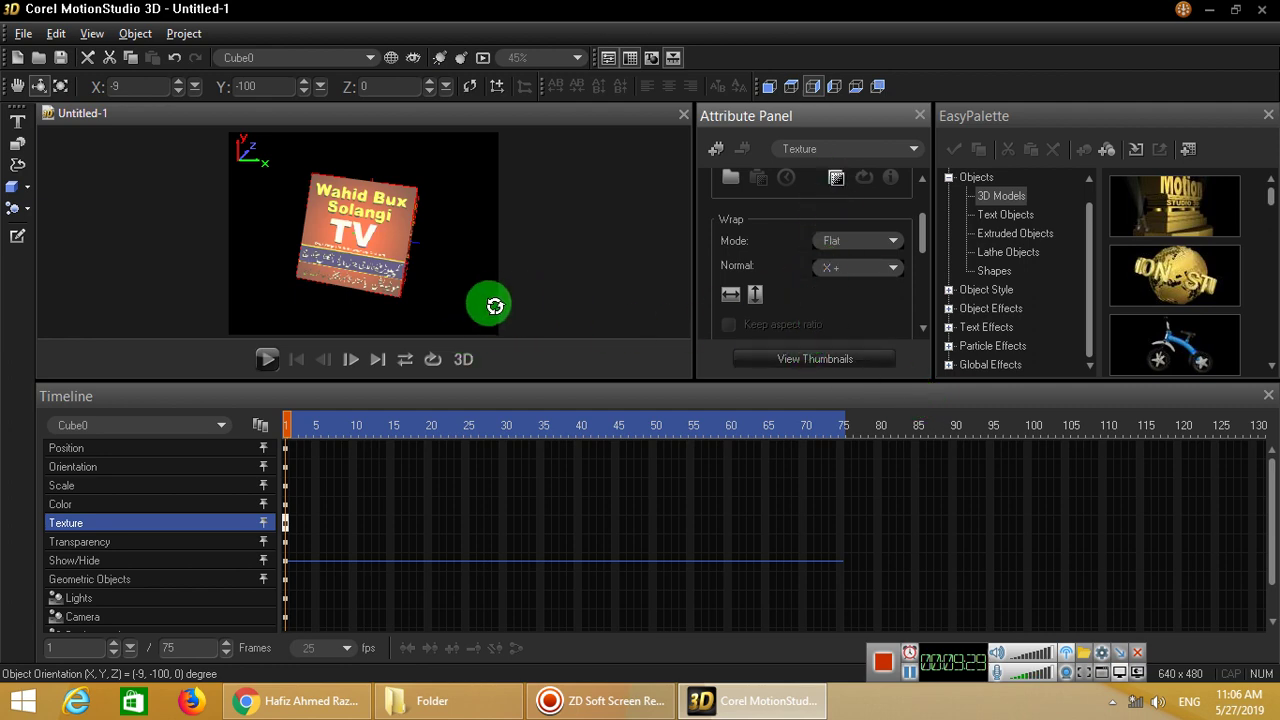
Rotate the cube to about 73 degrees on Y and apply the logo1 image as the left face's texture
left_click(834, 86)
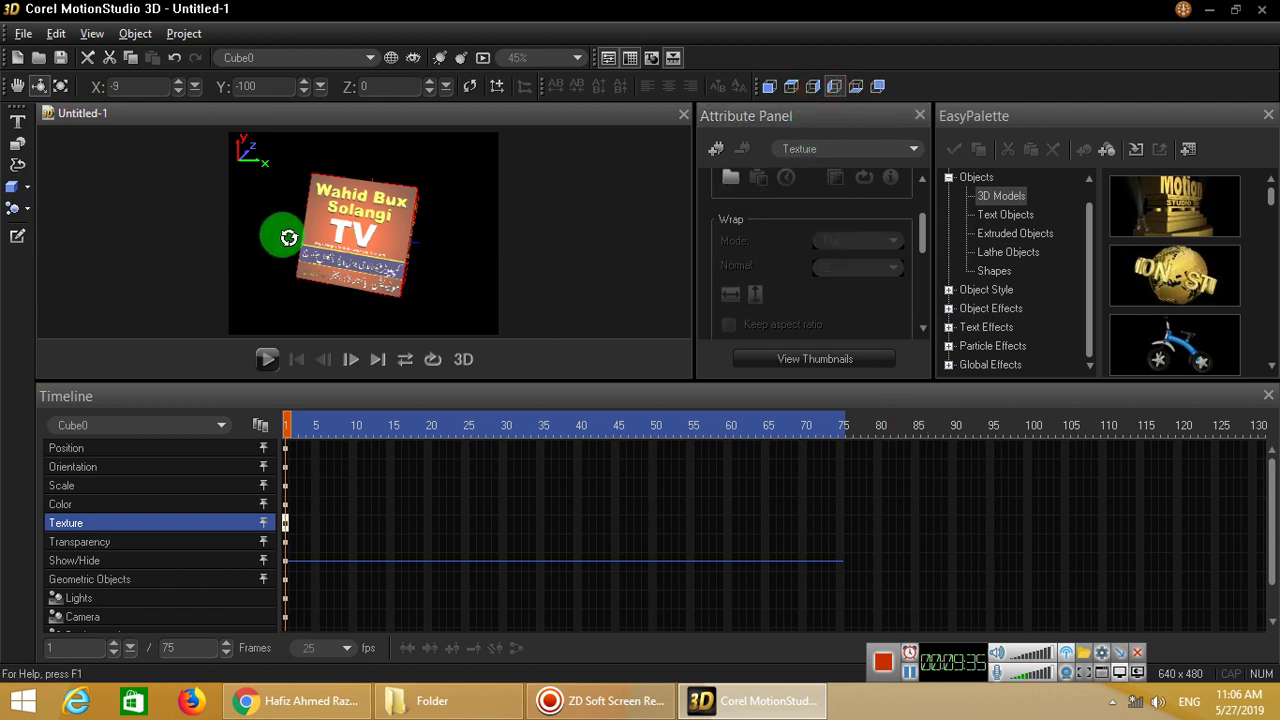
left_click_drag(325, 236, 466, 238)
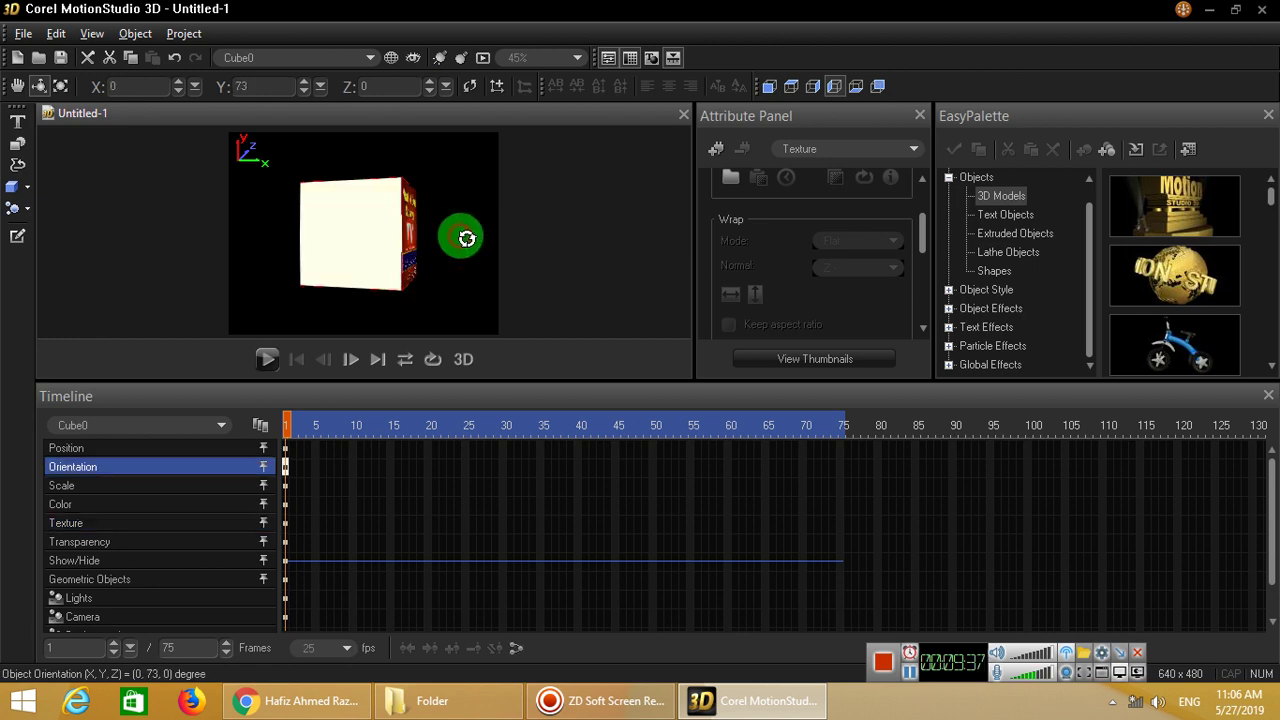
left_click(731, 178)
left_click(660, 250)
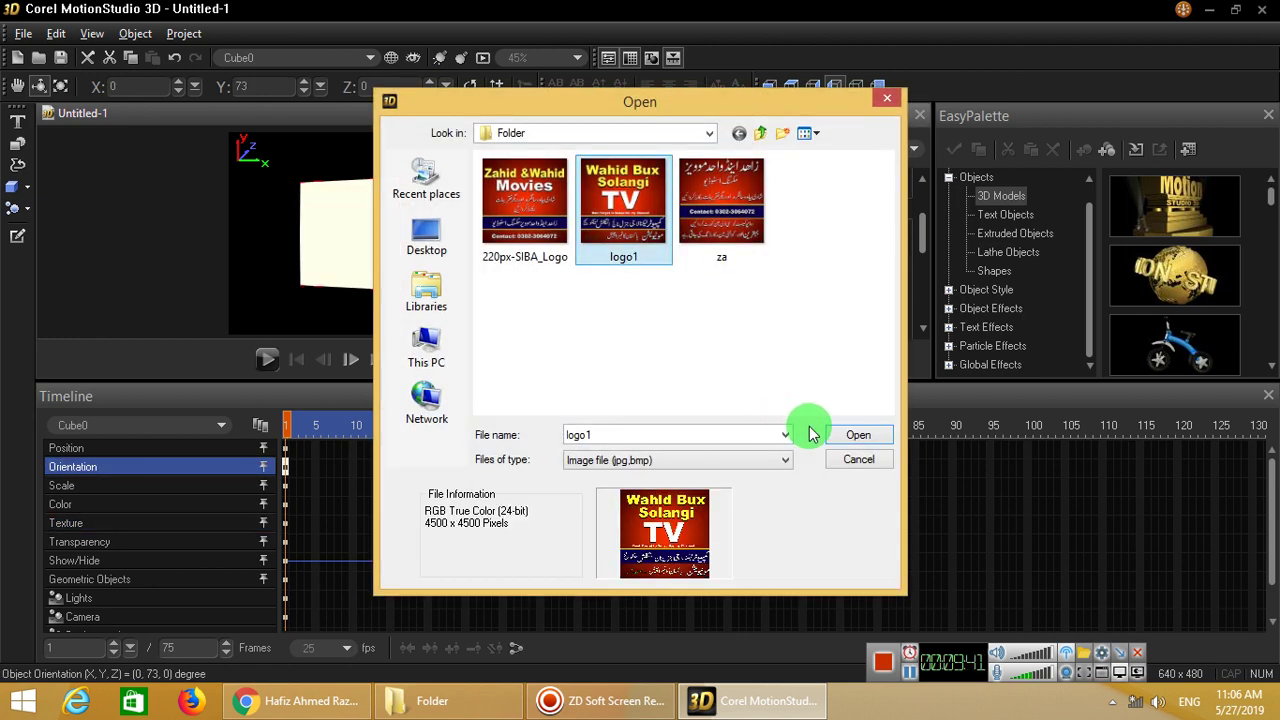
left_click(854, 435)
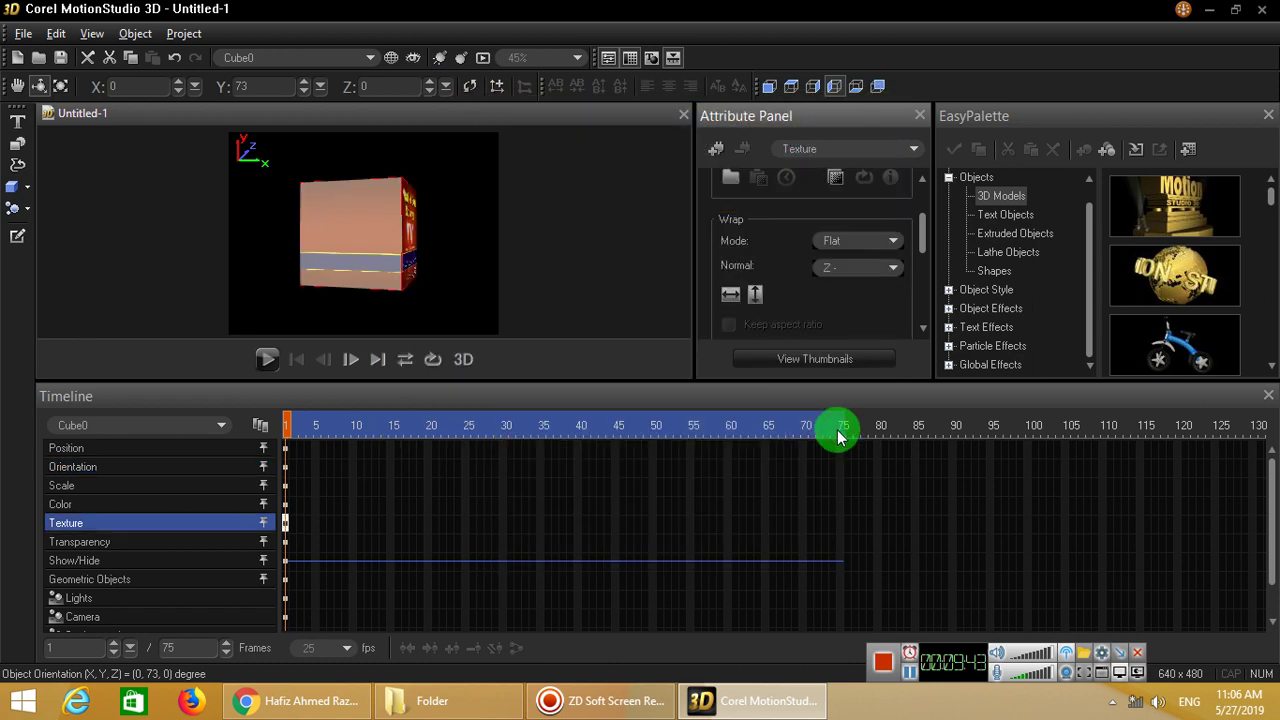
Try the X+ wrap normal for the left face's texture and set it to X-
left_click(850, 268)
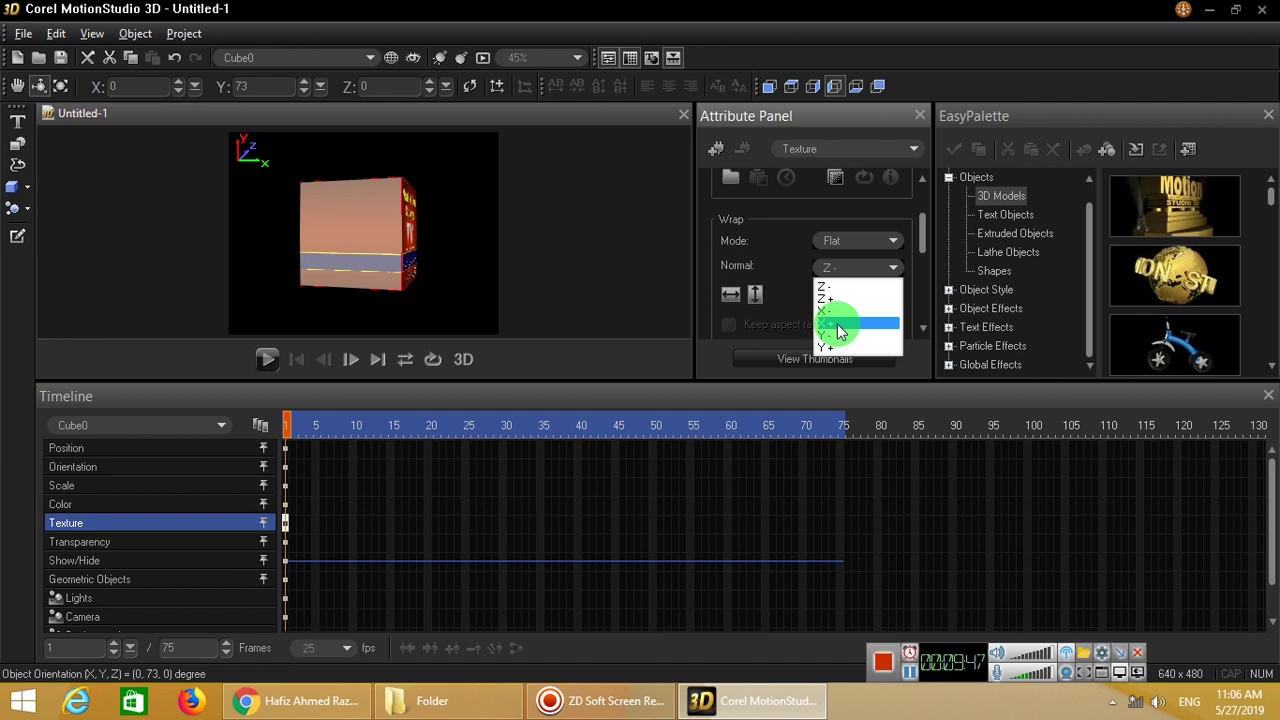
left_click(838, 324)
left_click(874, 266)
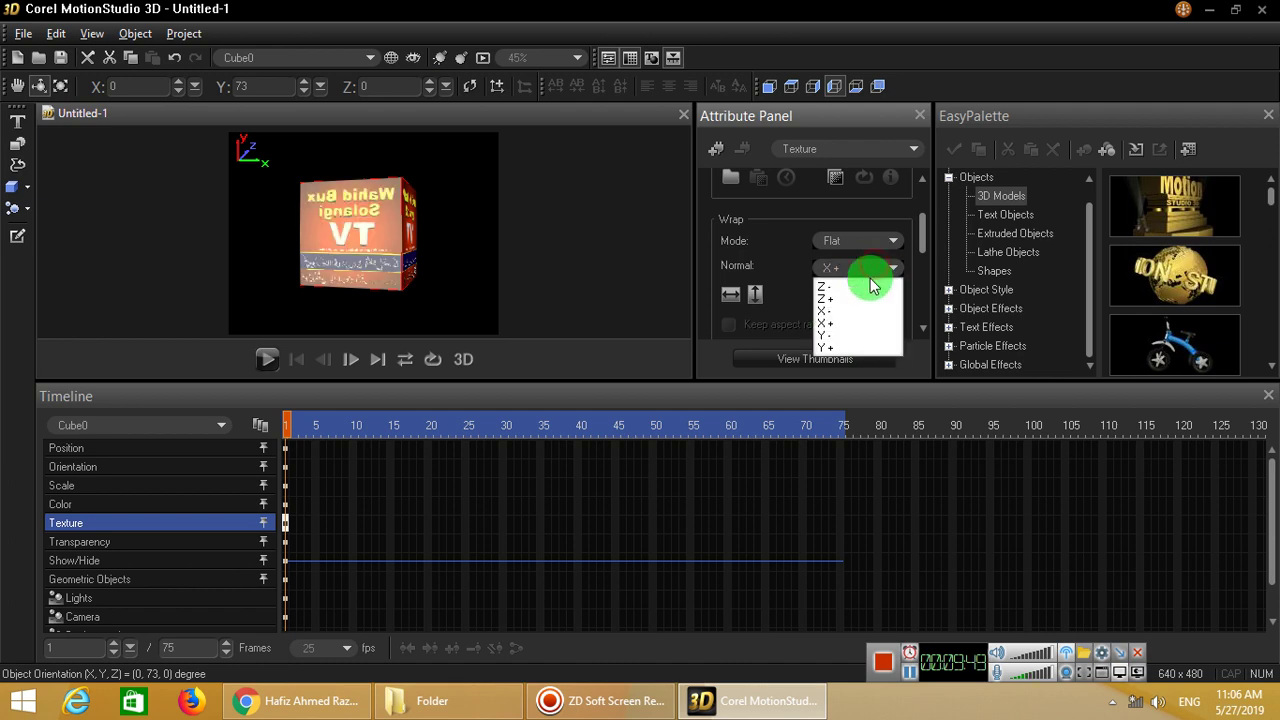
left_click(851, 312)
Rotate the cube to about 78 degrees on X and apply the logo1 image as the top face's texture
left_click_drag(220, 277, 401, 247)
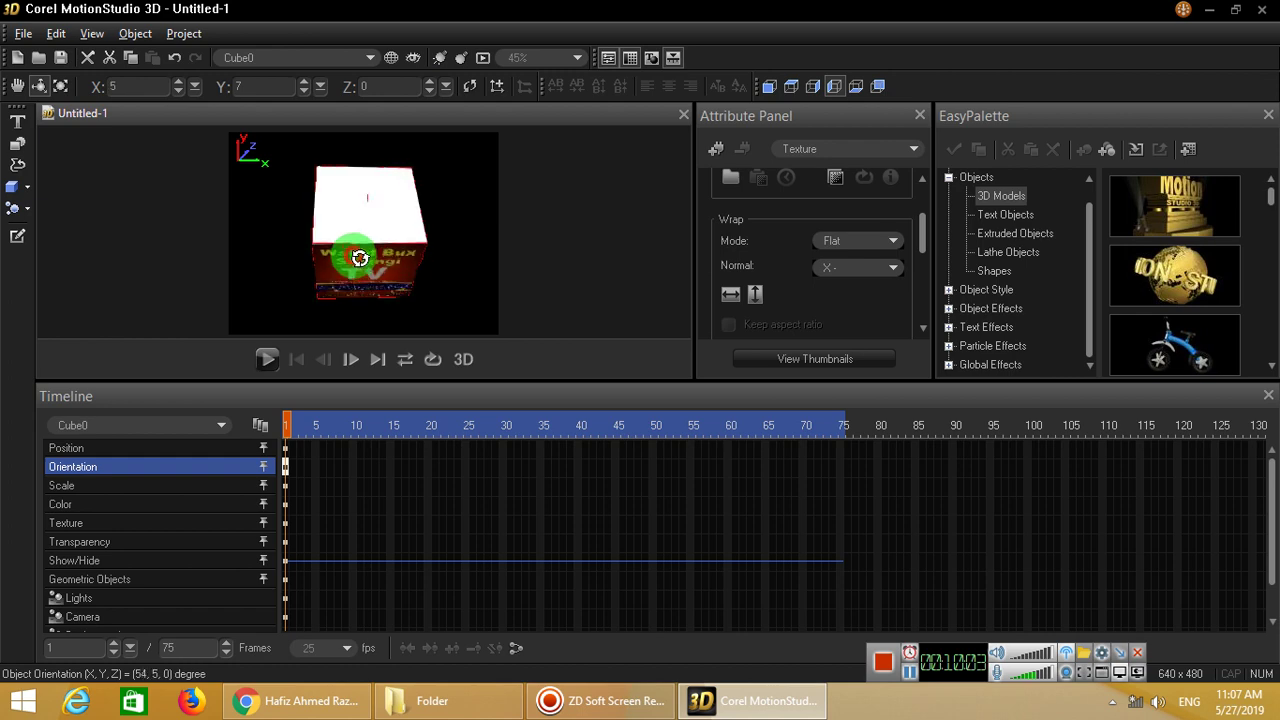
left_click_drag(355, 367, 358, 360)
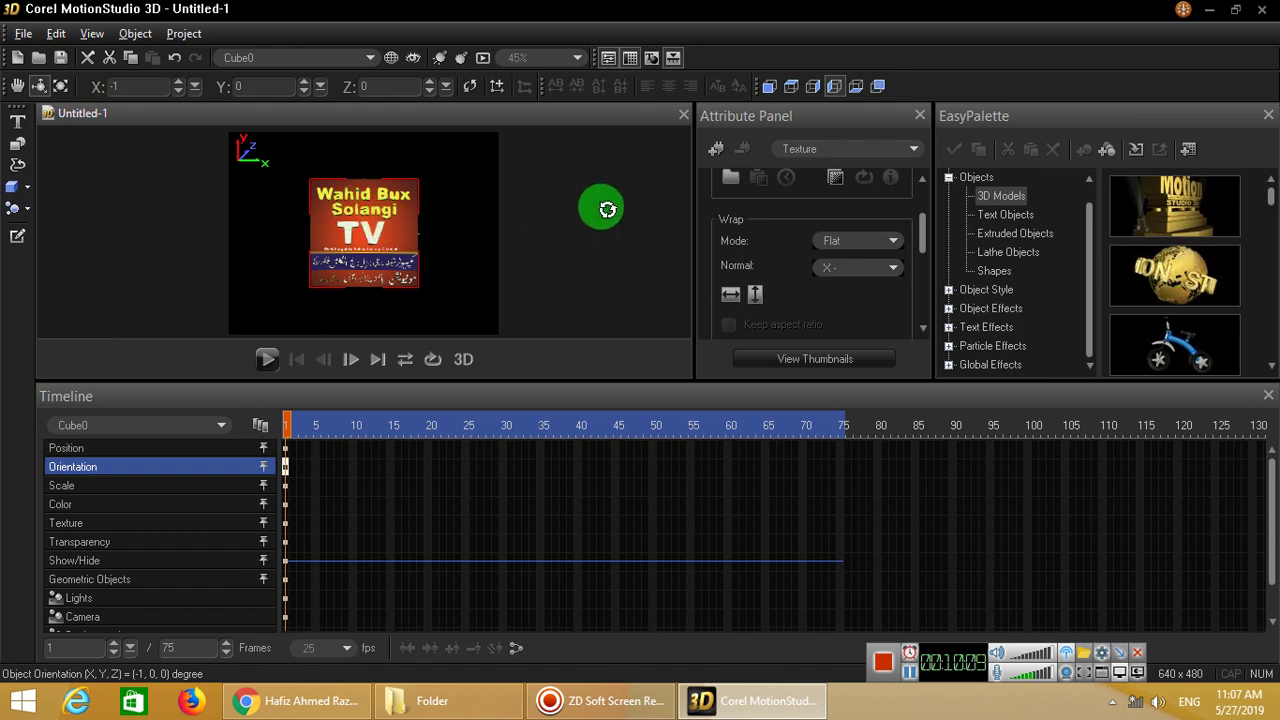
left_click(790, 87)
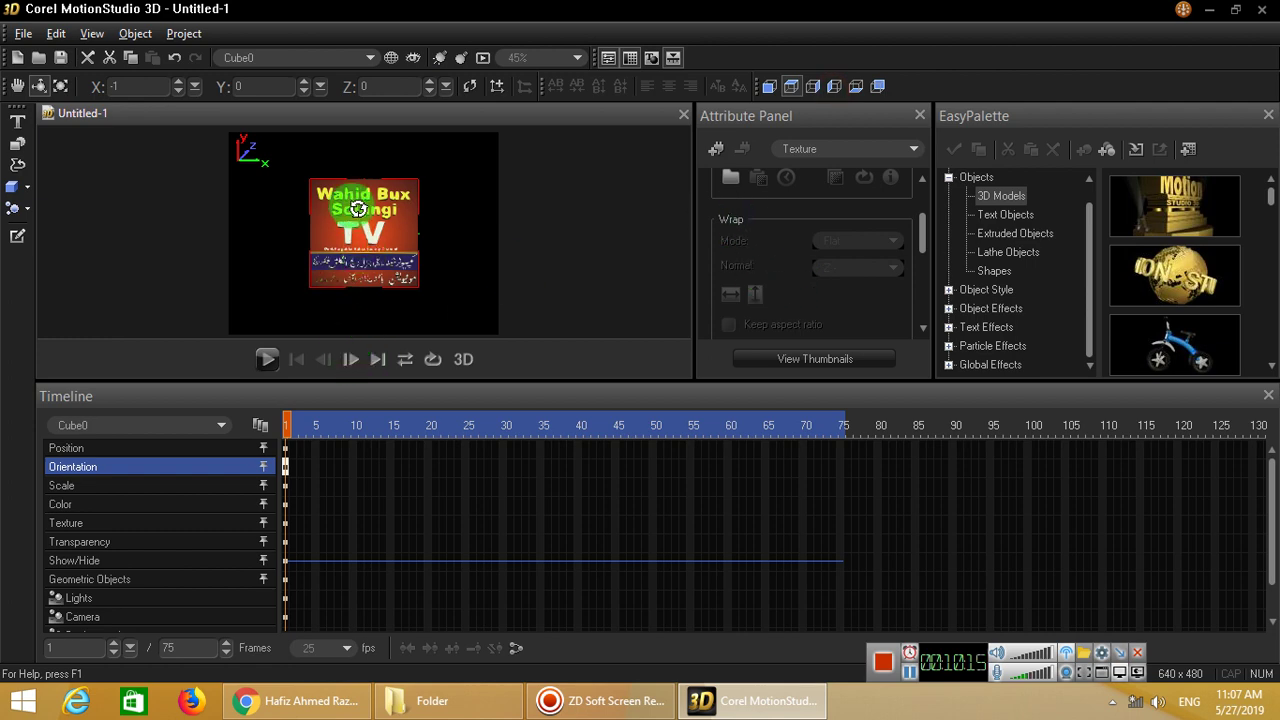
left_click_drag(343, 194, 343, 271)
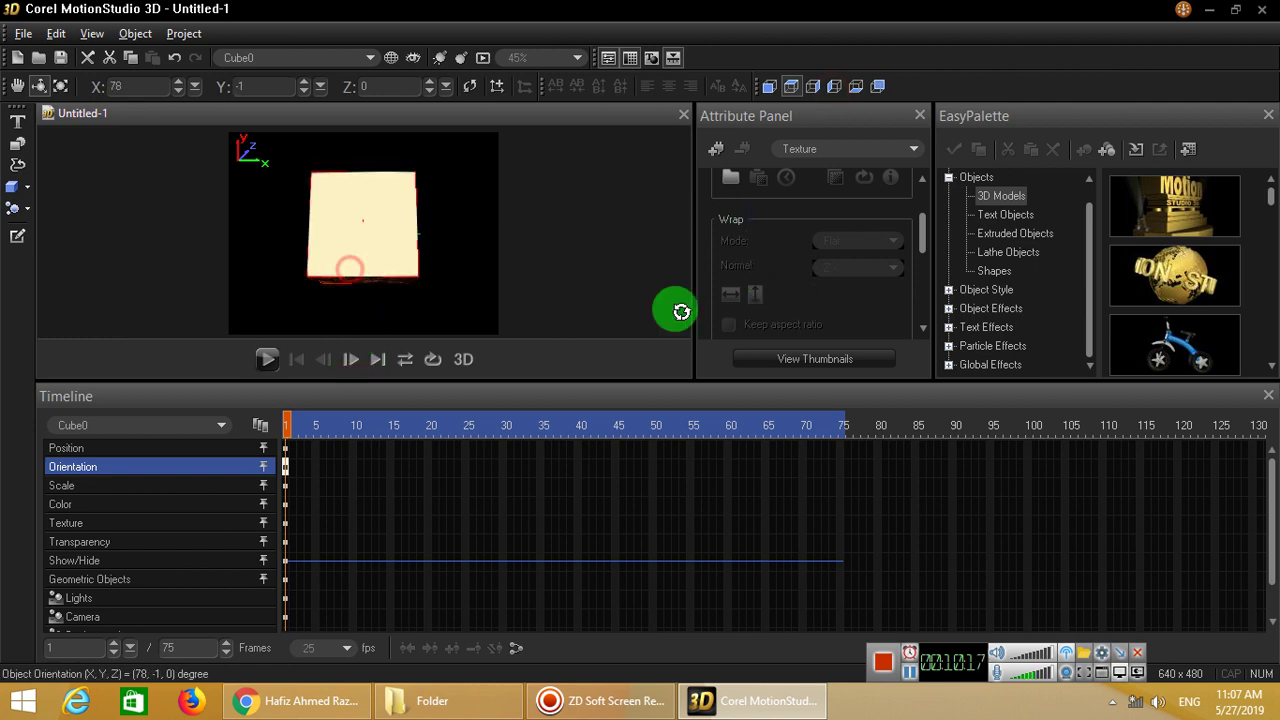
left_click(731, 177)
left_click(623, 200)
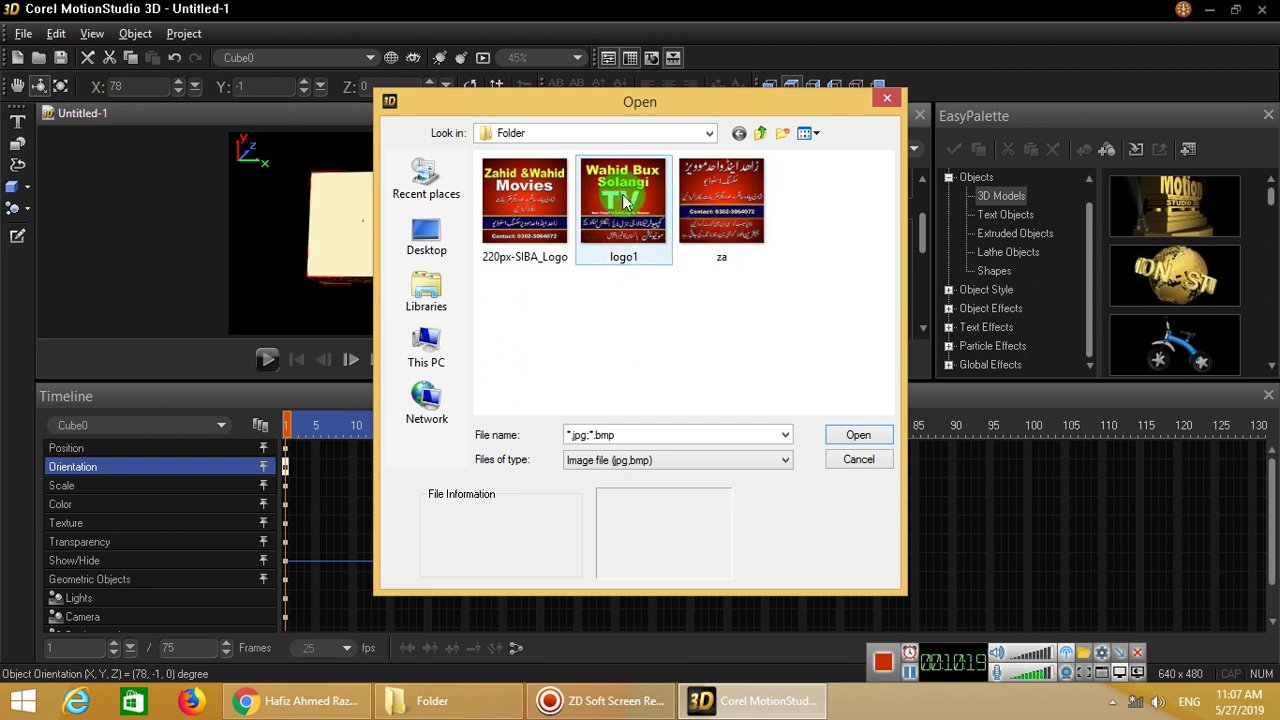
left_click(858, 435)
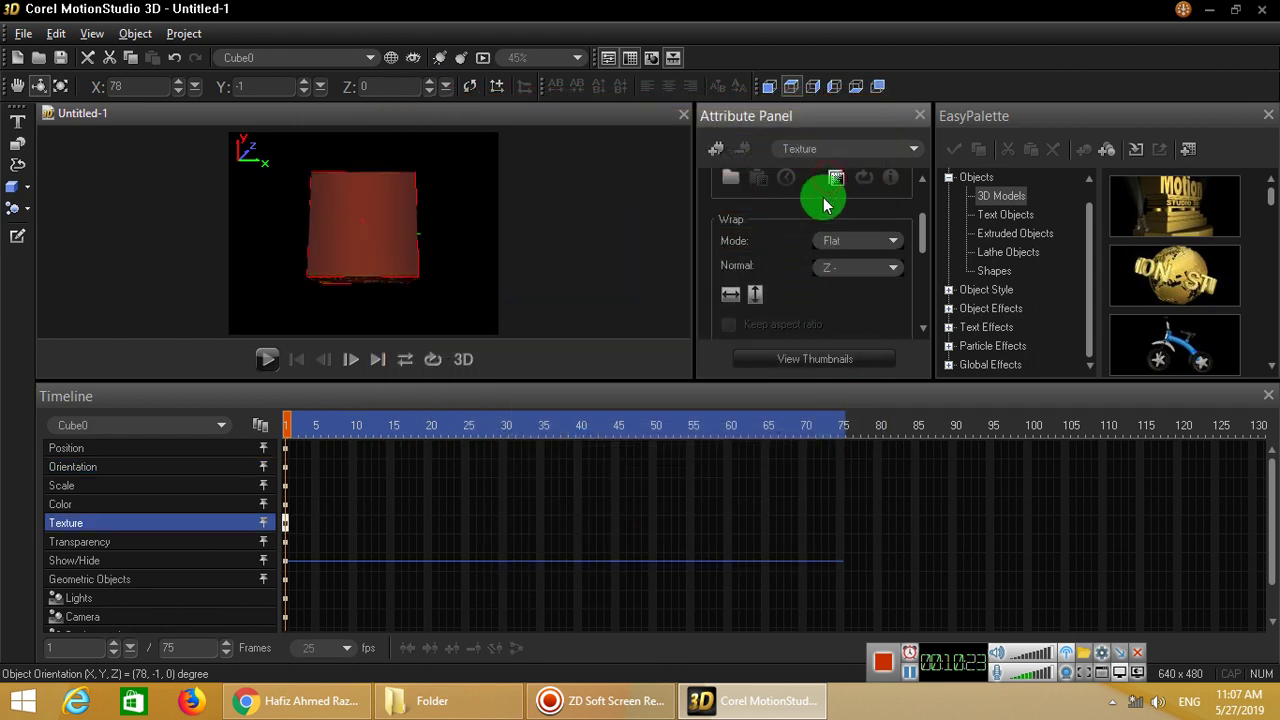
Try the Y- wrap normal for the top face's texture and set it to Y+
left_click(866, 267)
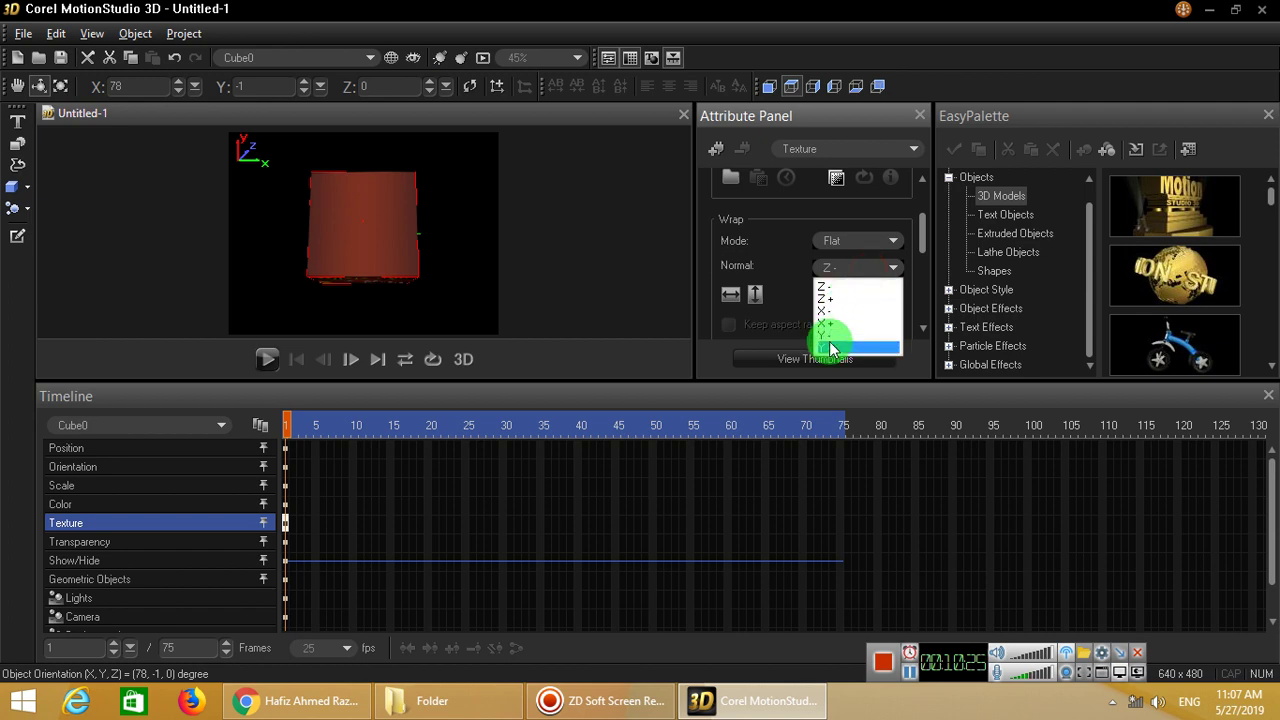
left_click(829, 337)
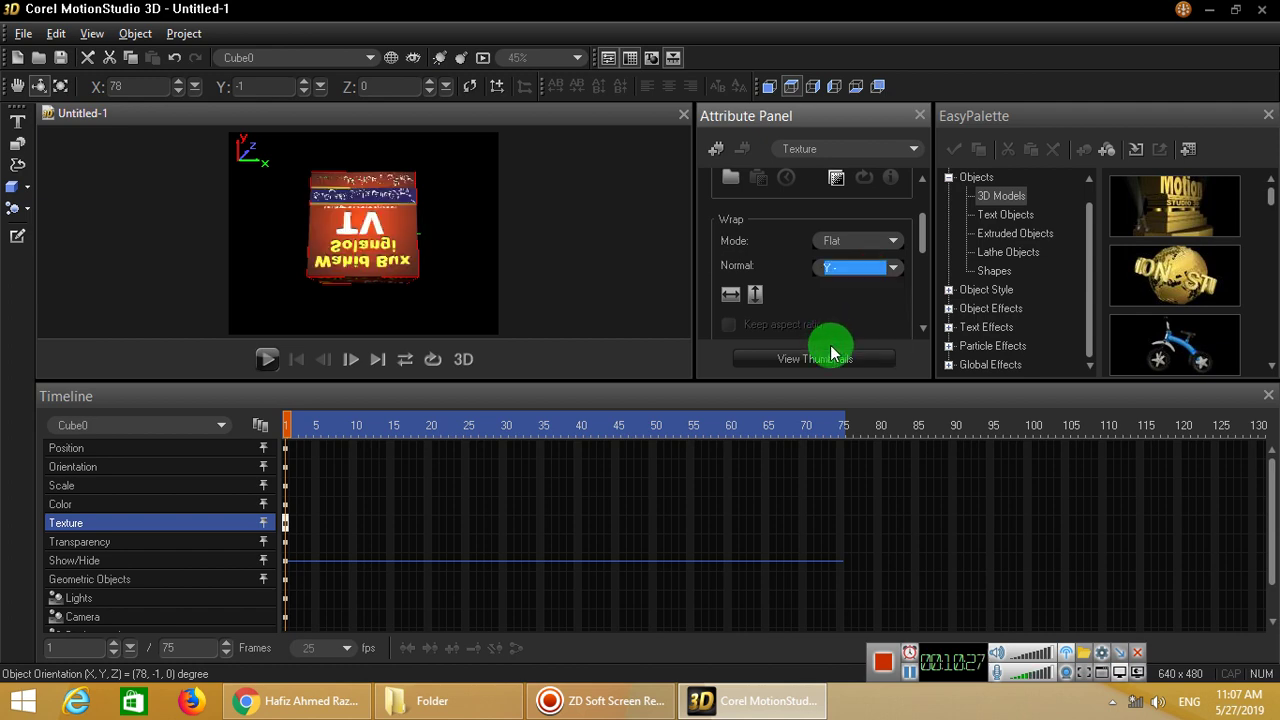
left_click(846, 268)
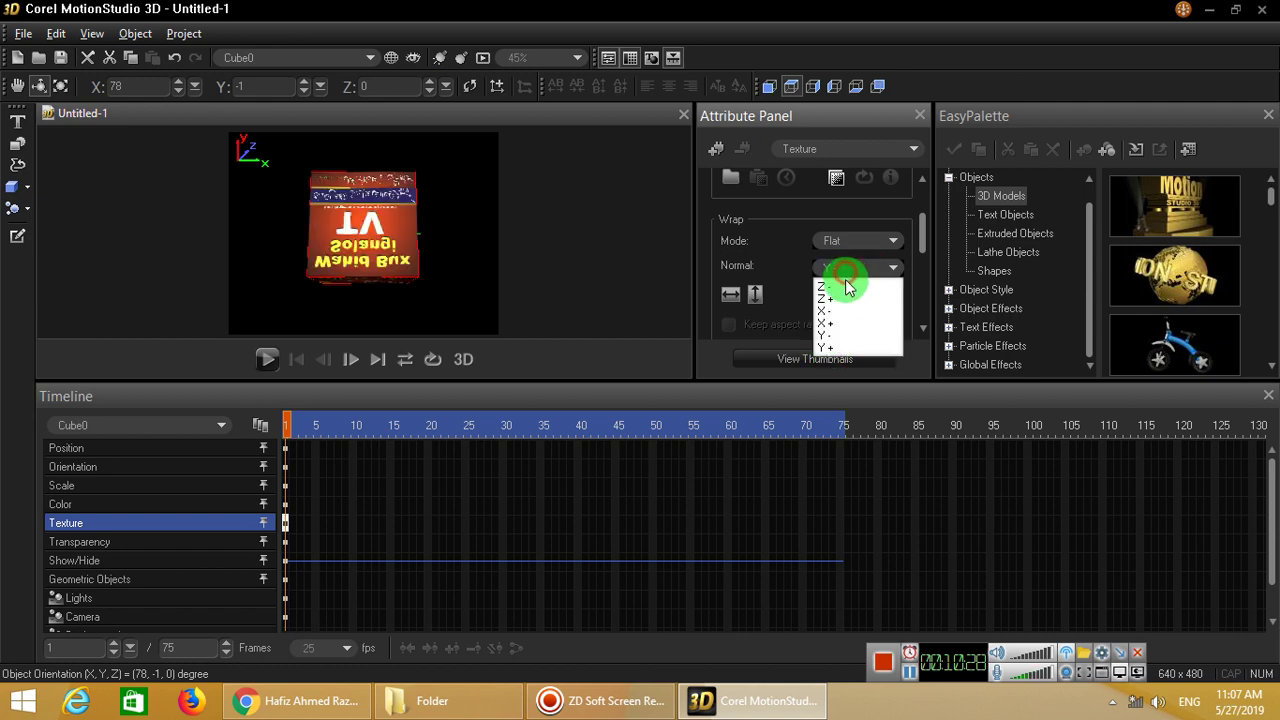
left_click(832, 348)
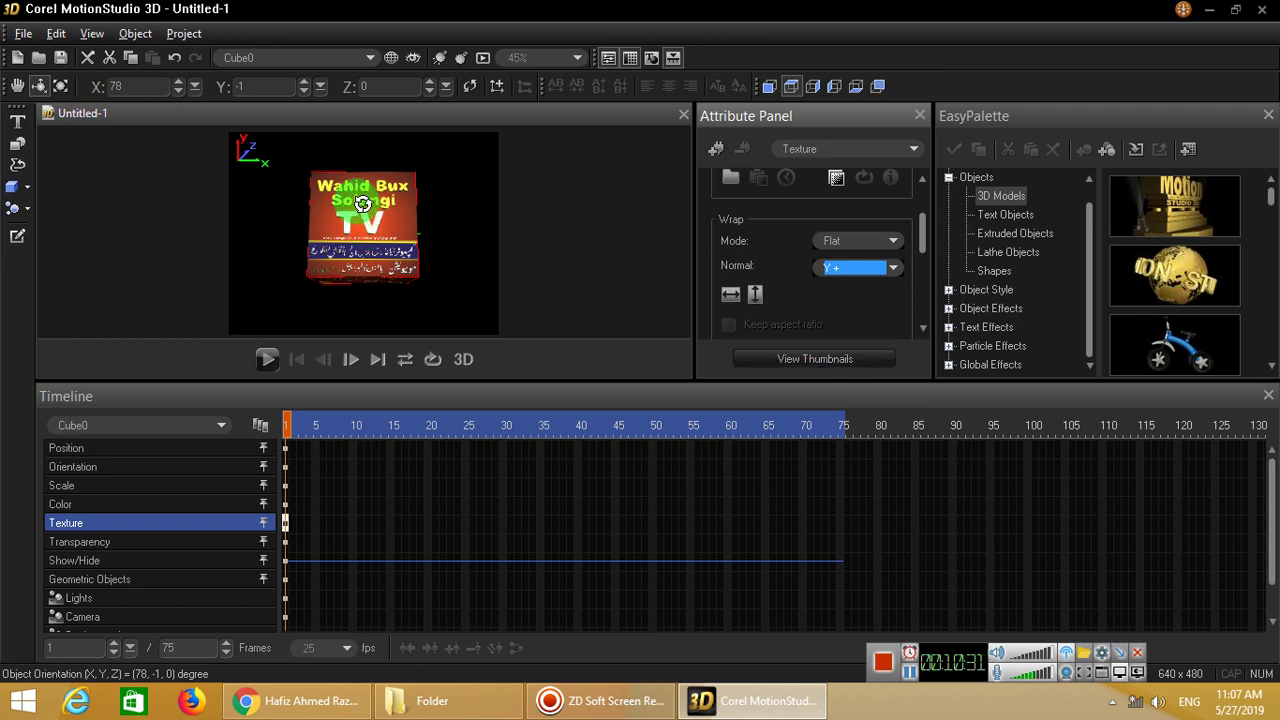
Rotate the cube to about 270 degrees on X and texture its bottom face with the logo1 image, using the Y- wrap normal
mouse_move(363, 203)
left_mouse_down()
mouse_move(363, 317)
mouse_move(358, 228)
left_mouse_up()
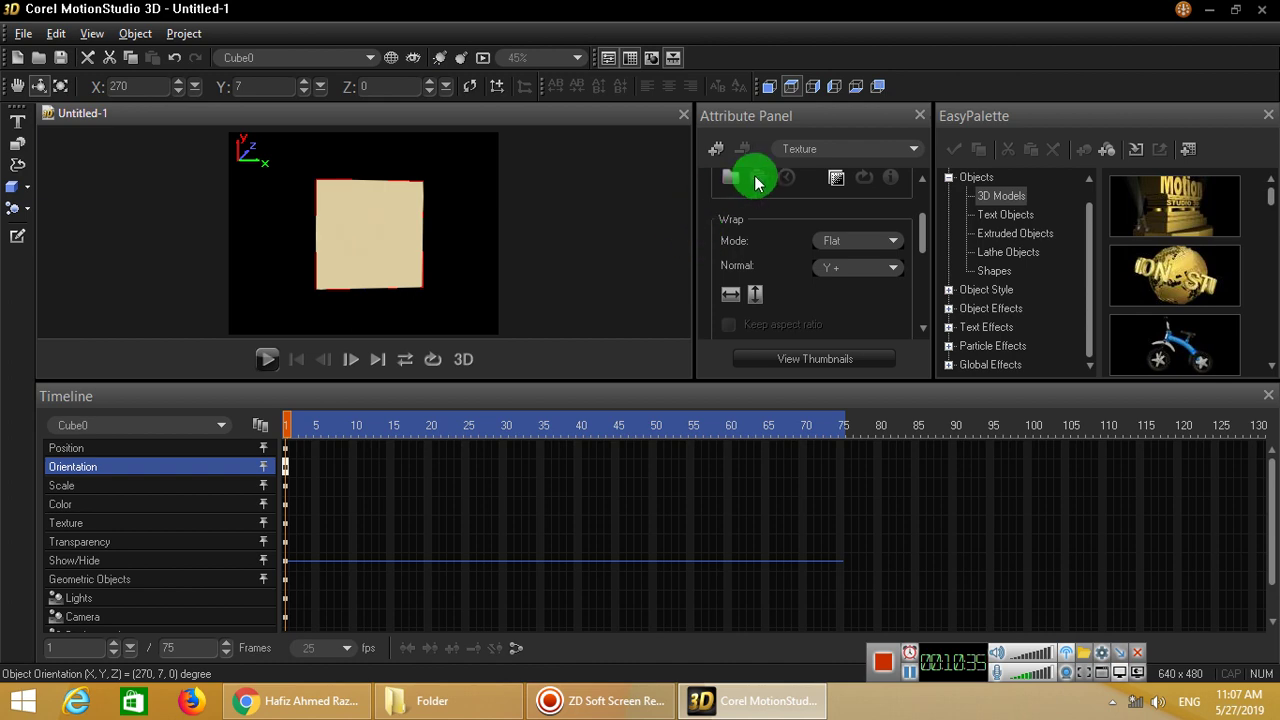
left_click(857, 90)
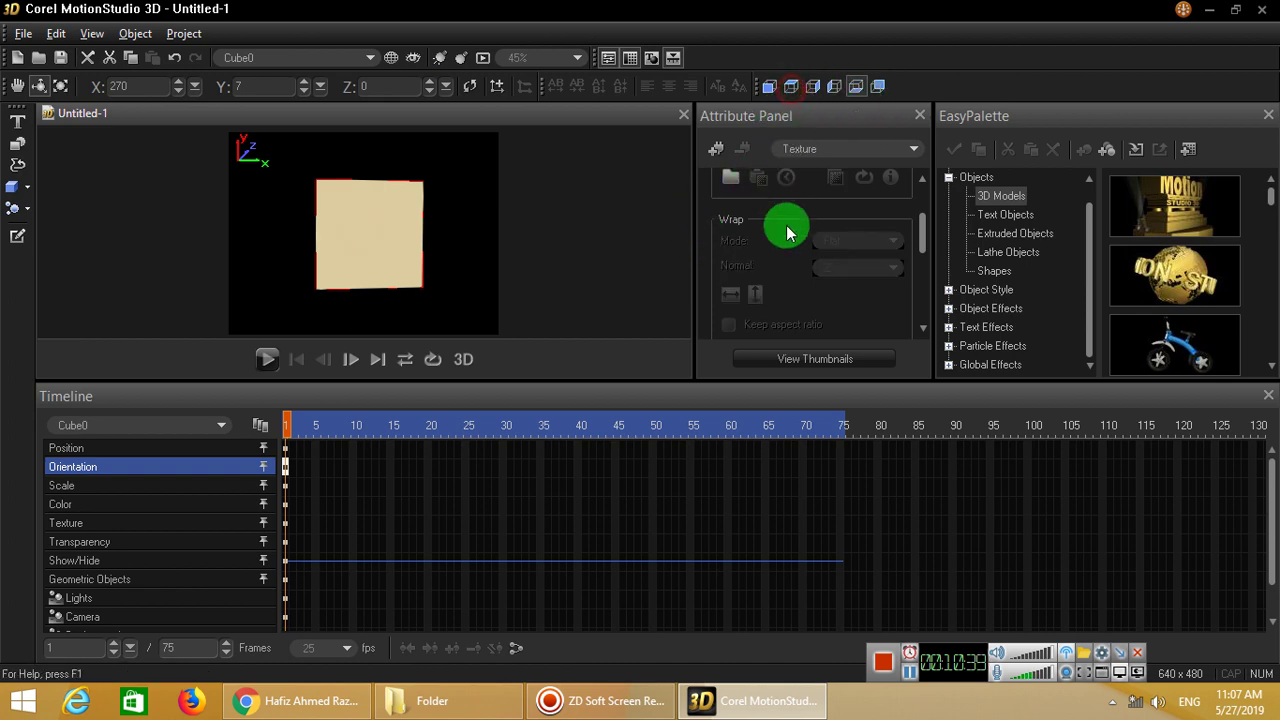
left_click(733, 180)
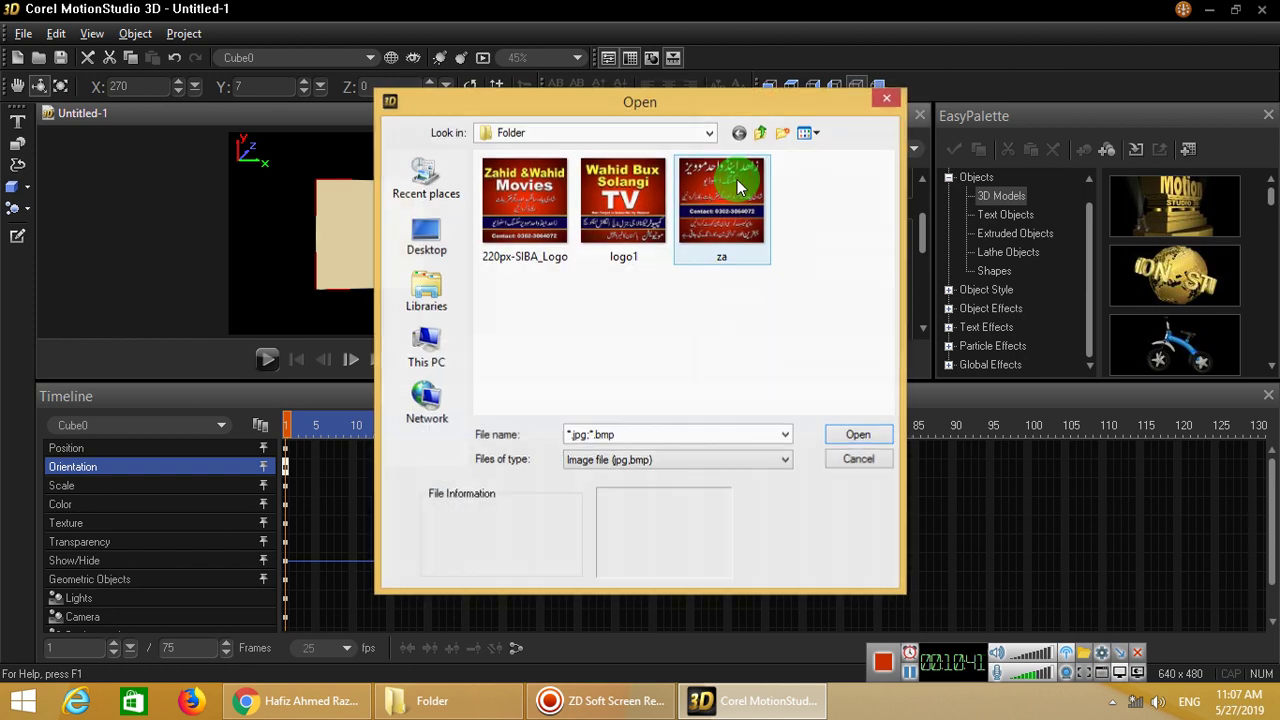
left_click(609, 218)
left_click(857, 436)
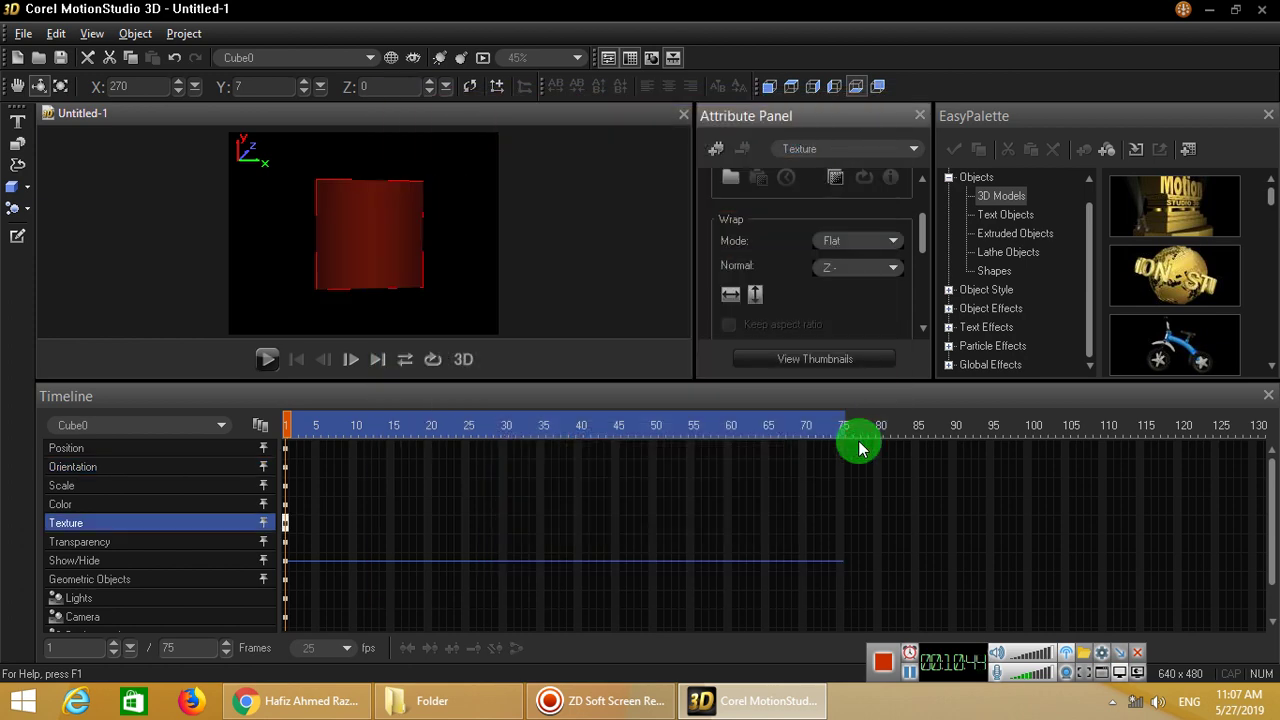
left_click(878, 268)
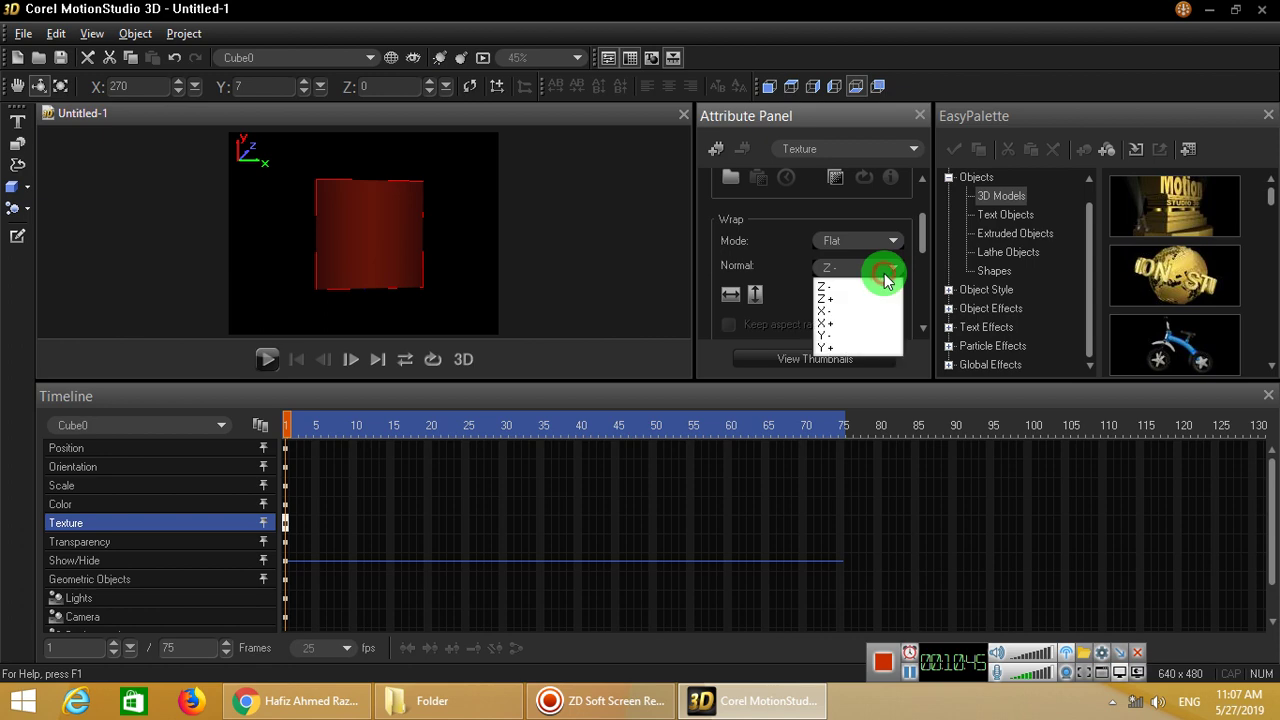
left_click(838, 347)
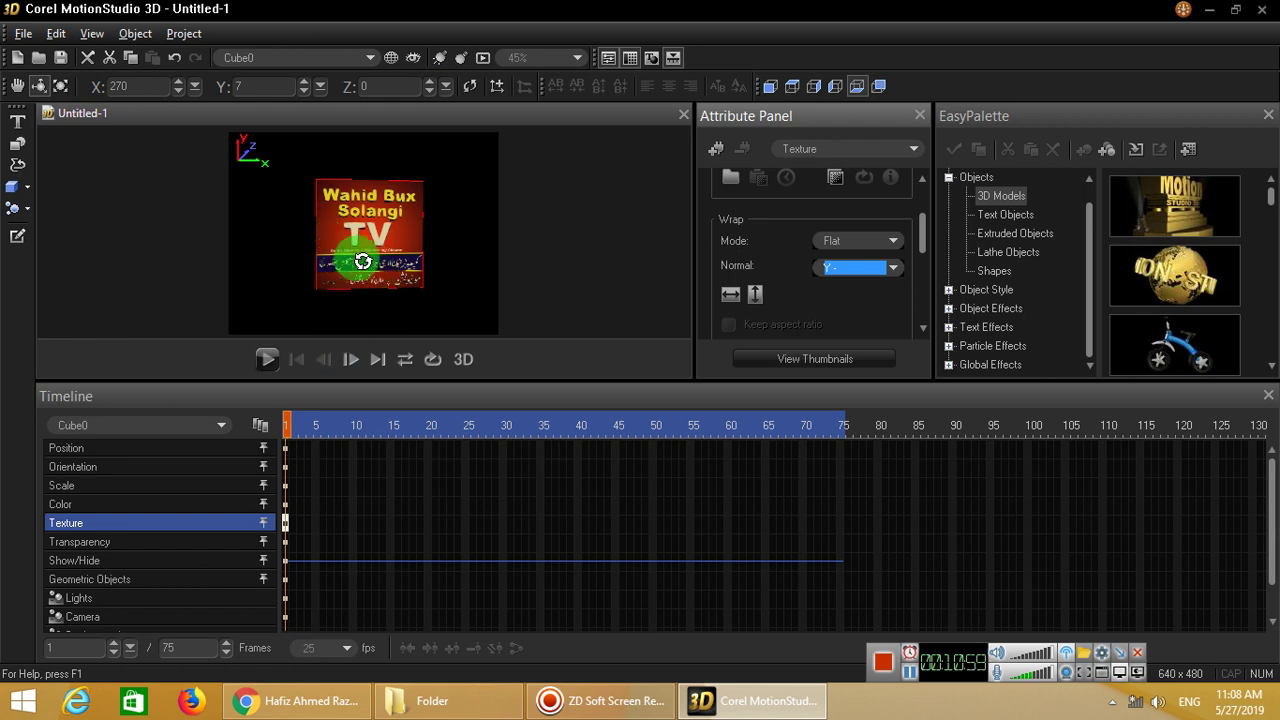
Turn the cube back to its front face and set its X and Y orientation to 0 degrees
mouse_move(357, 257)
left_mouse_down()
mouse_move(367, 232)
mouse_move(354, 177)
mouse_move(357, 263)
mouse_move(376, 303)
mouse_move(366, 317)
mouse_move(362, 252)
mouse_move(370, 262)
mouse_move(357, 250)
mouse_move(365, 258)
left_mouse_up()
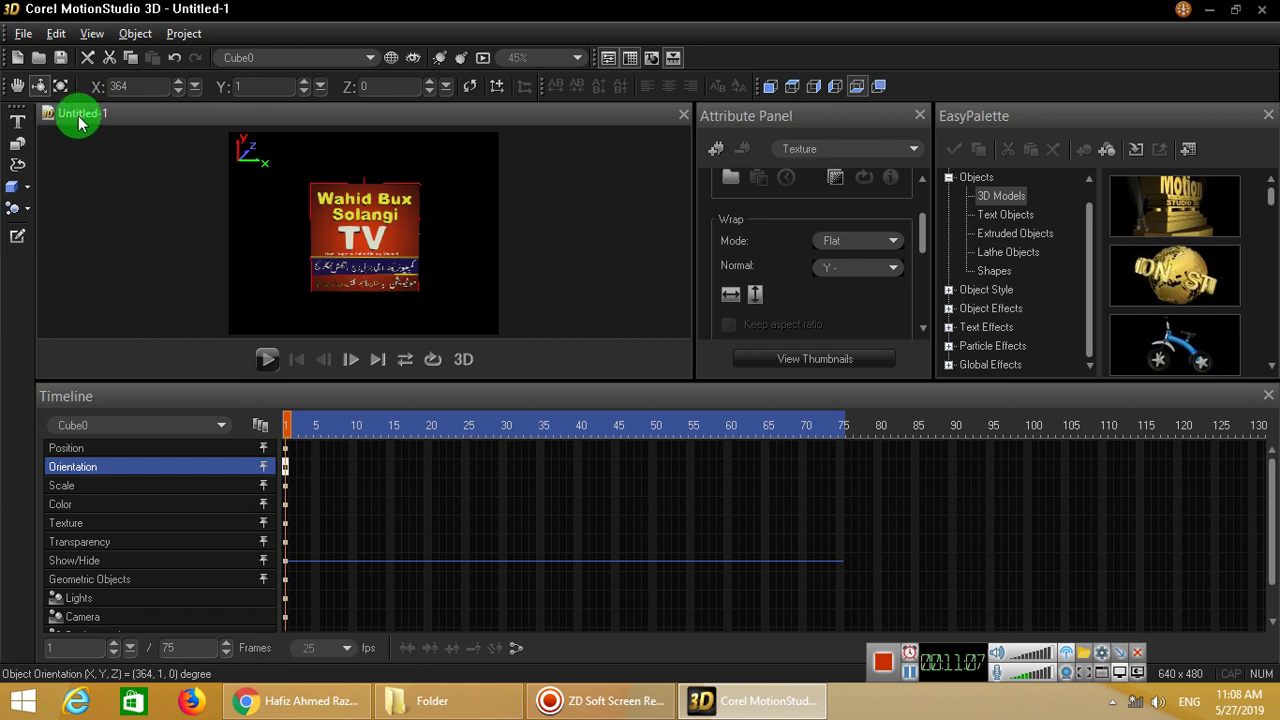
left_click_drag(333, 228, 340, 227)
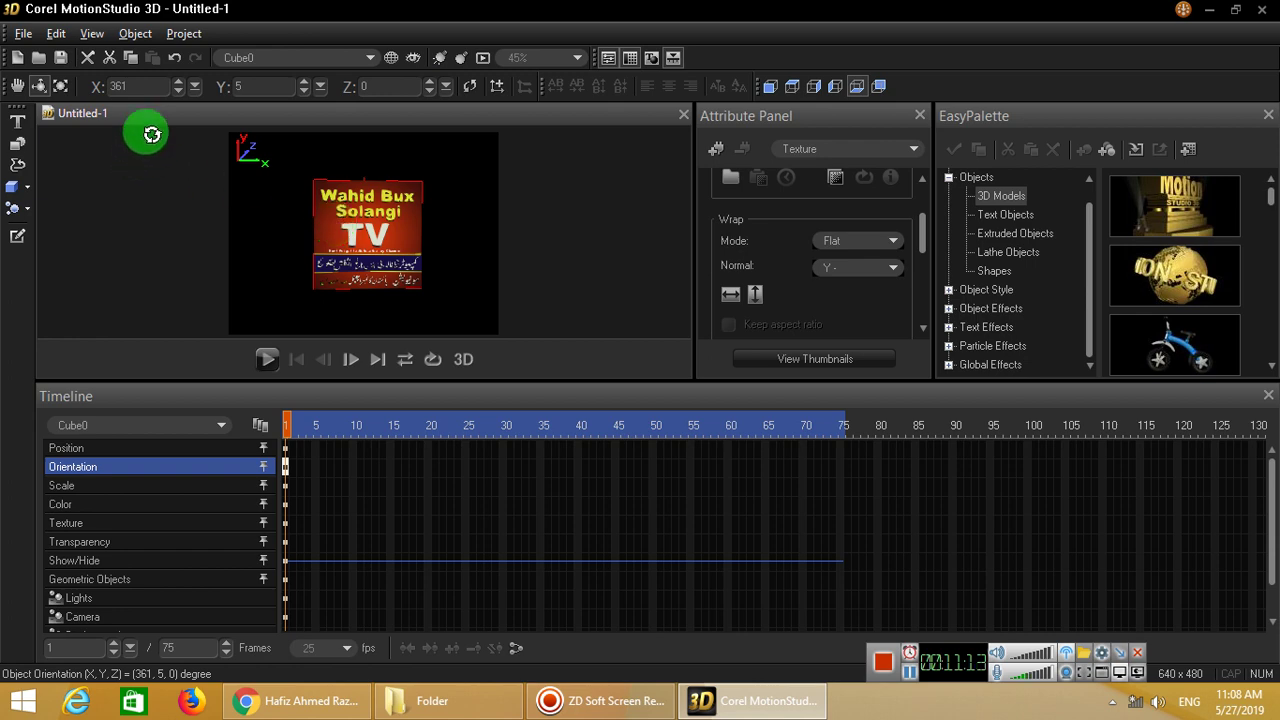
left_click_drag(251, 87, 218, 87)
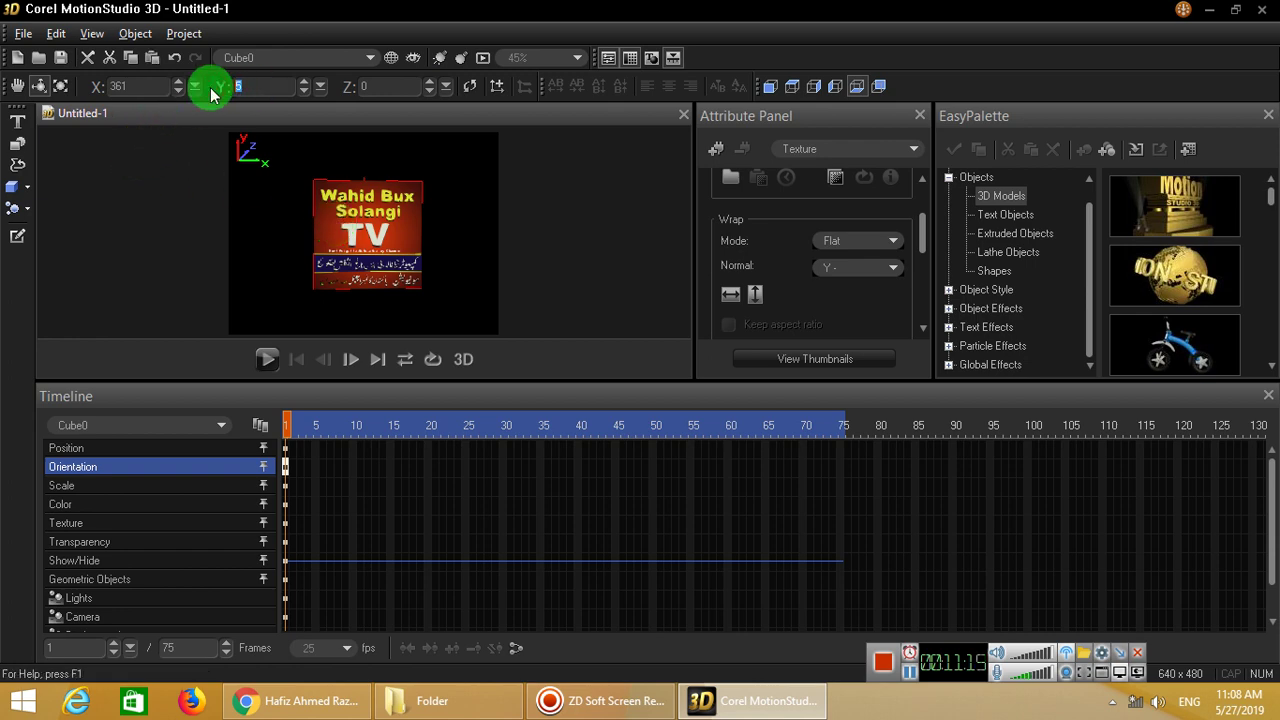
key("Return")
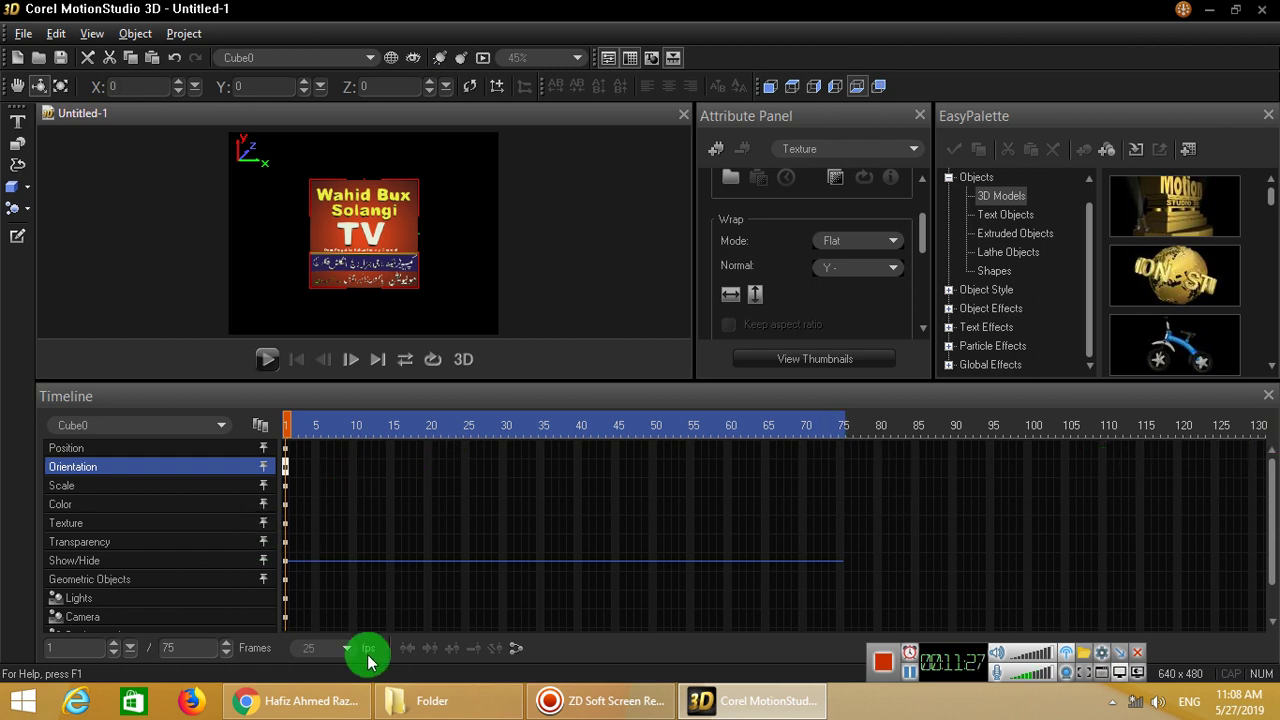
Set the animation's total length to 130 frames
left_click(180, 651)
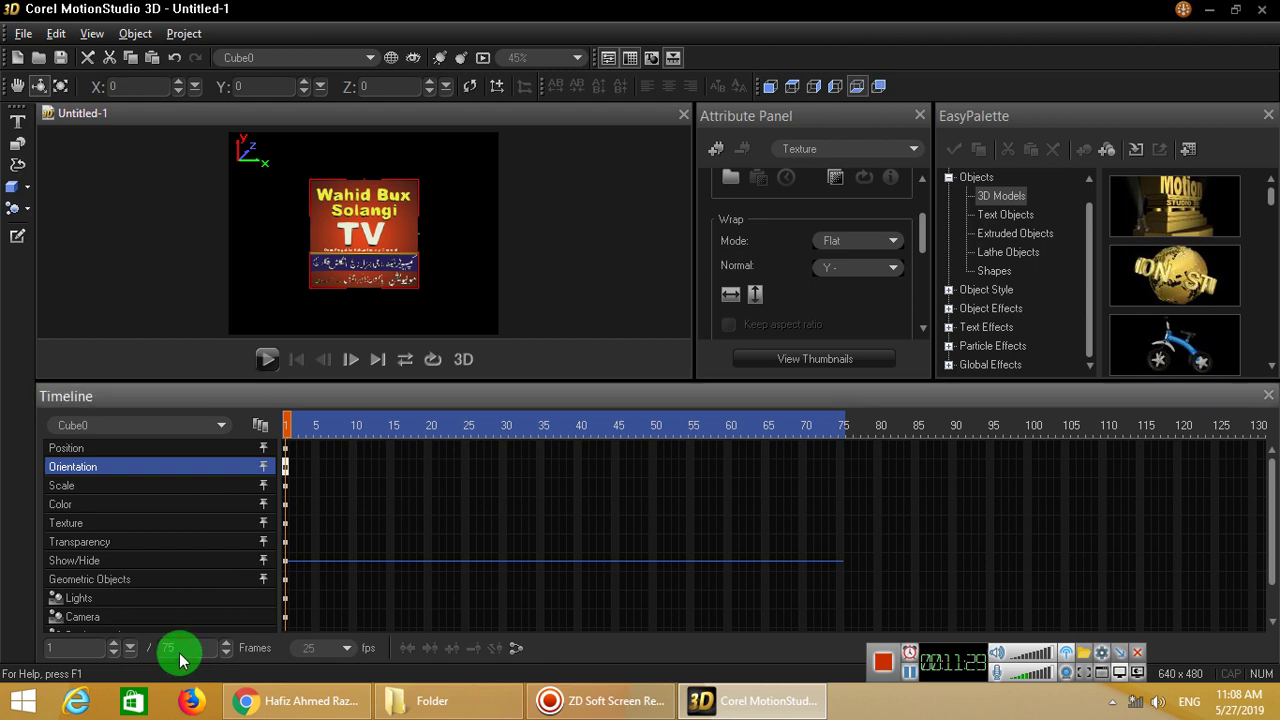
left_click(113, 651)
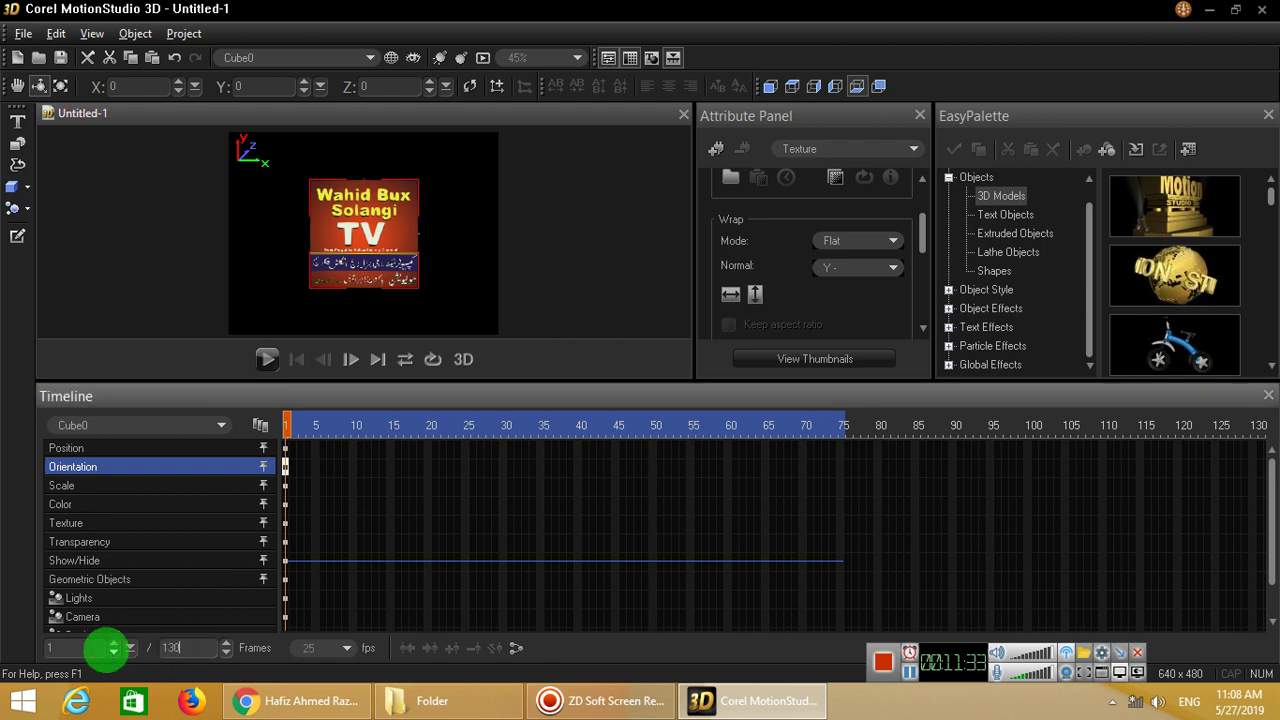
key("Return")
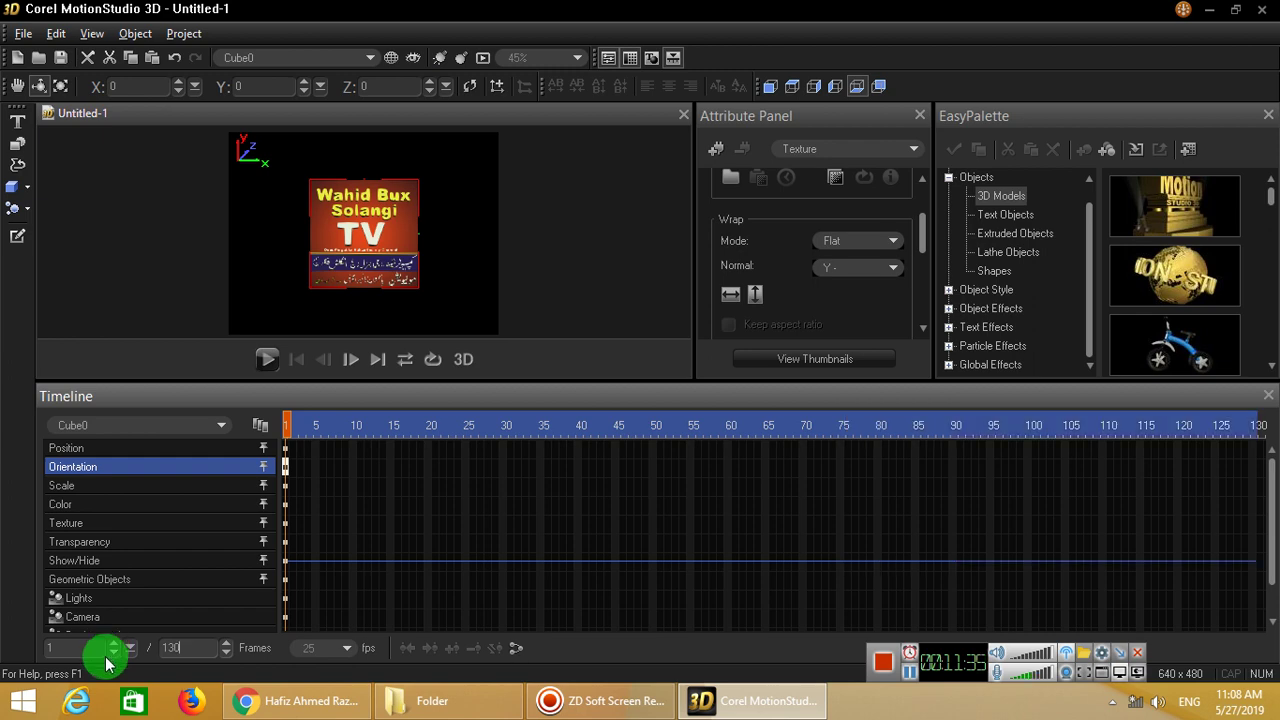
At frame 50, rotate the cube to about -6 degrees on X and -189 degrees on Y as an orientation keyframe
left_click(459, 553)
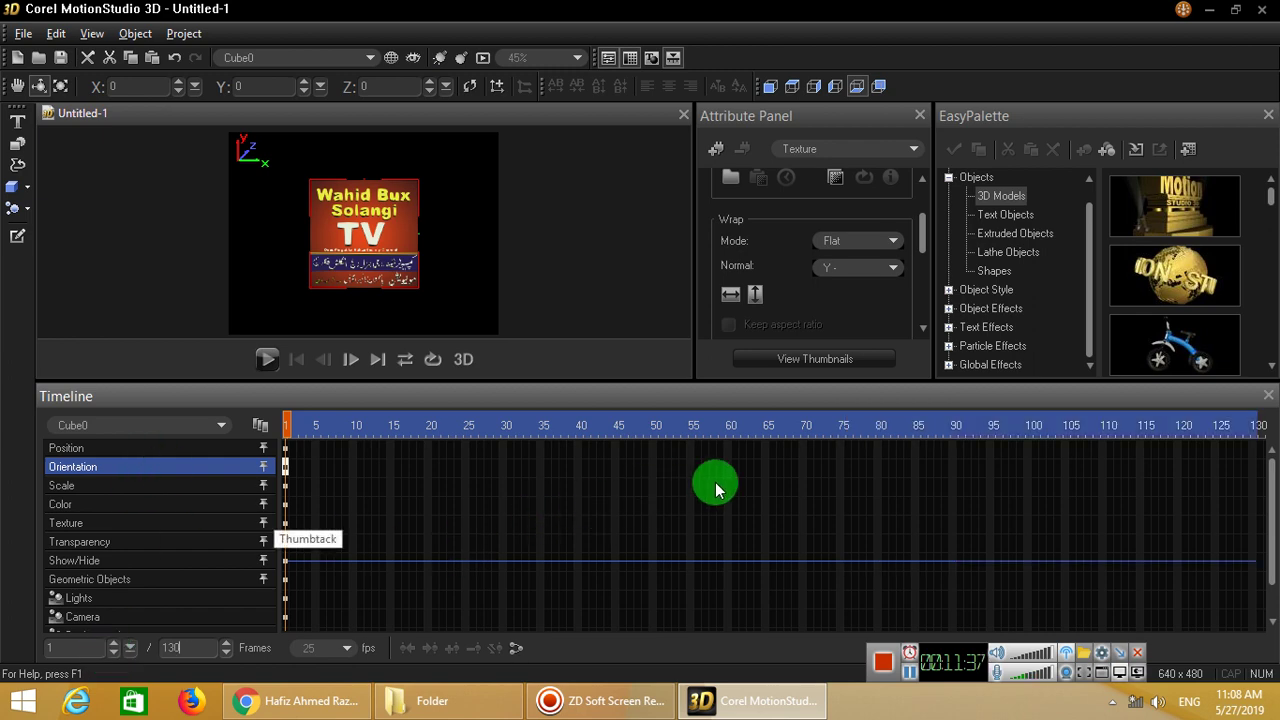
left_click(651, 485)
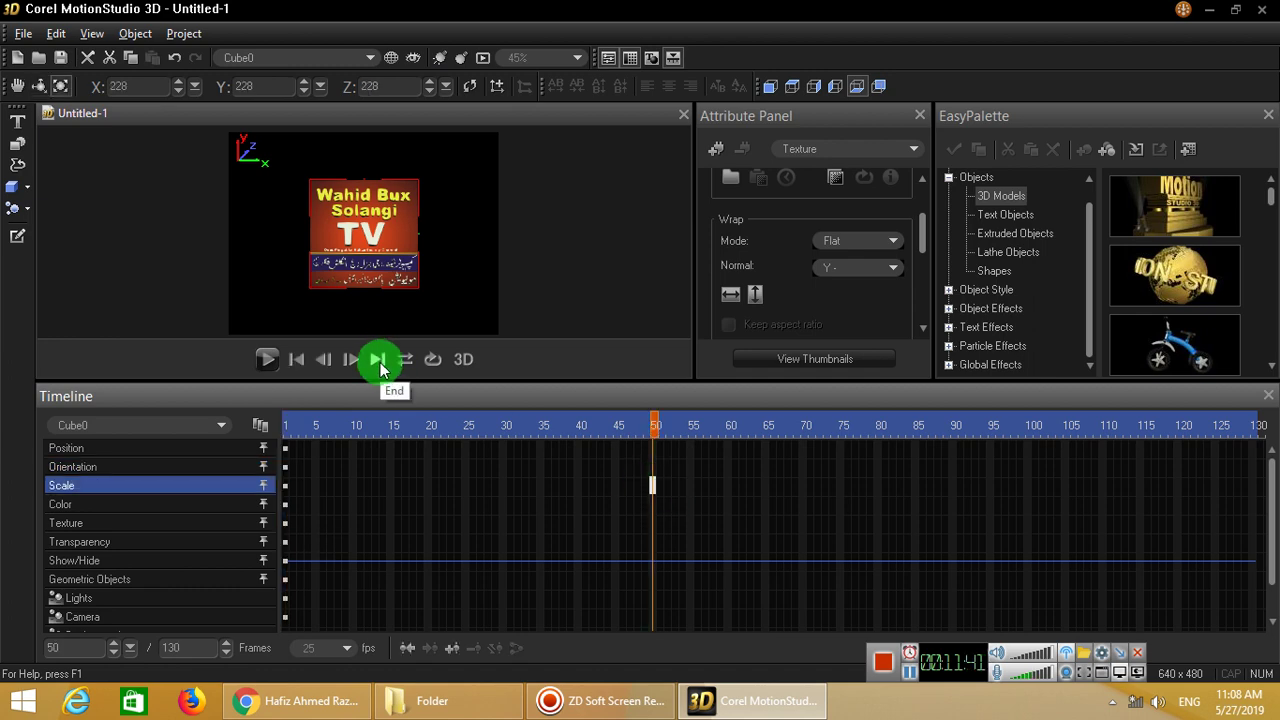
left_click(40, 85)
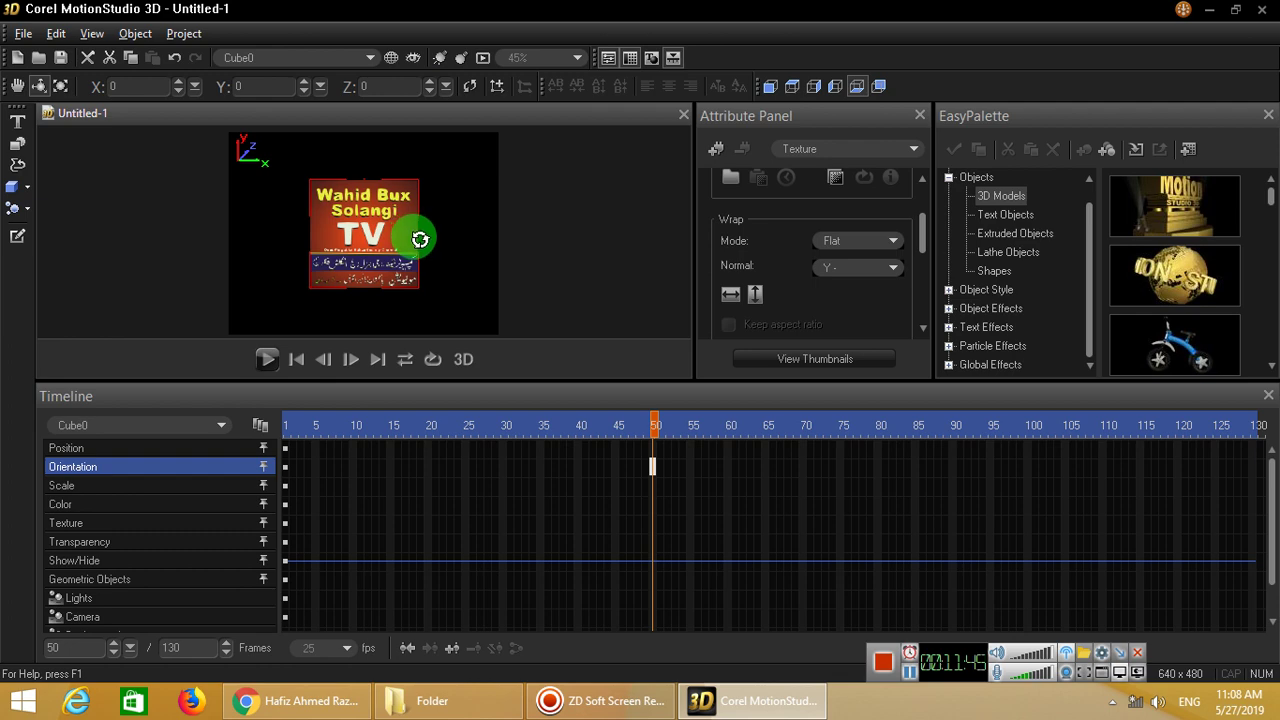
left_click_drag(419, 240, 263, 235)
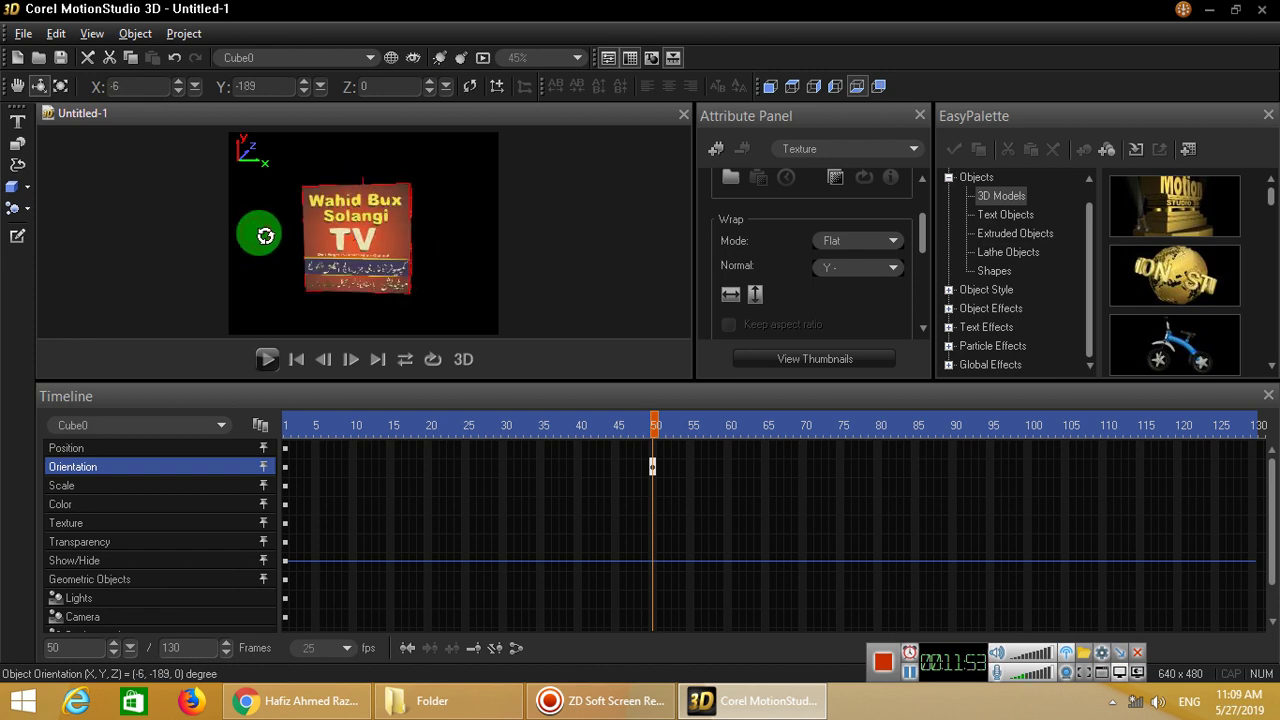
Change the cube's orientation keyframe at frame 50 to 0 degrees on X and -228 degrees on Y
left_click(280, 92)
left_click_drag(278, 88, 195, 100)
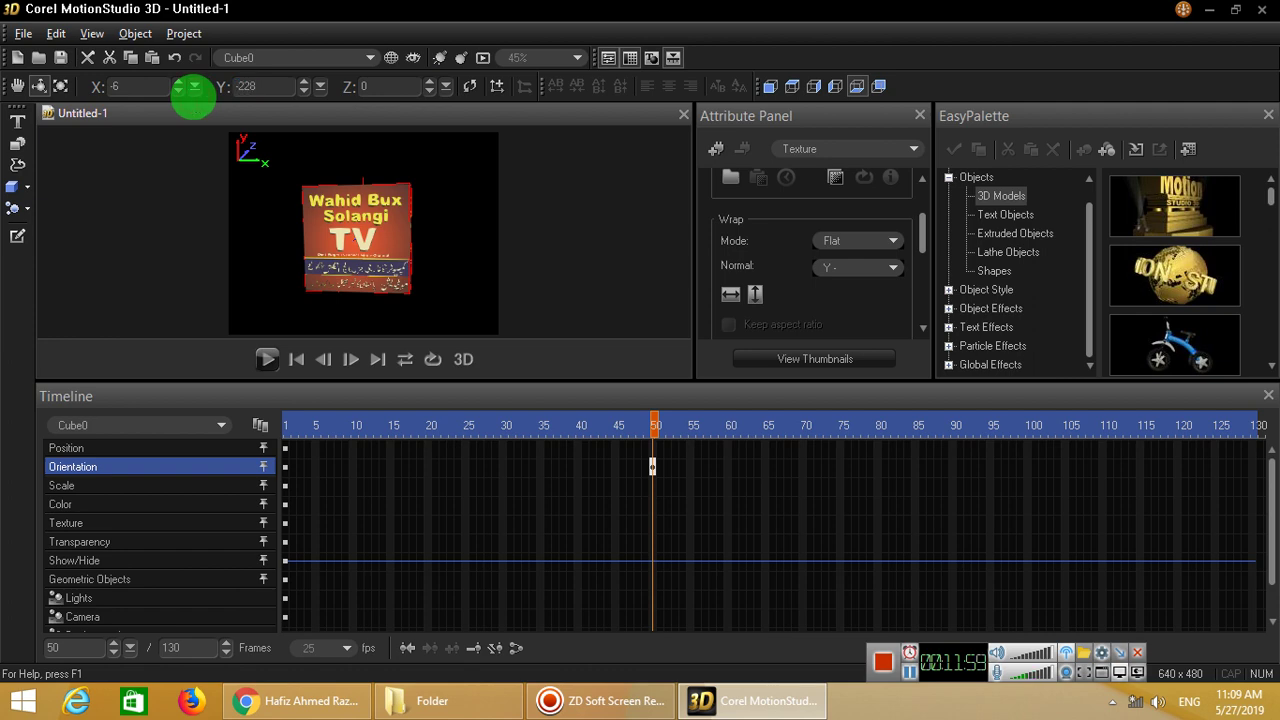
key("Return")
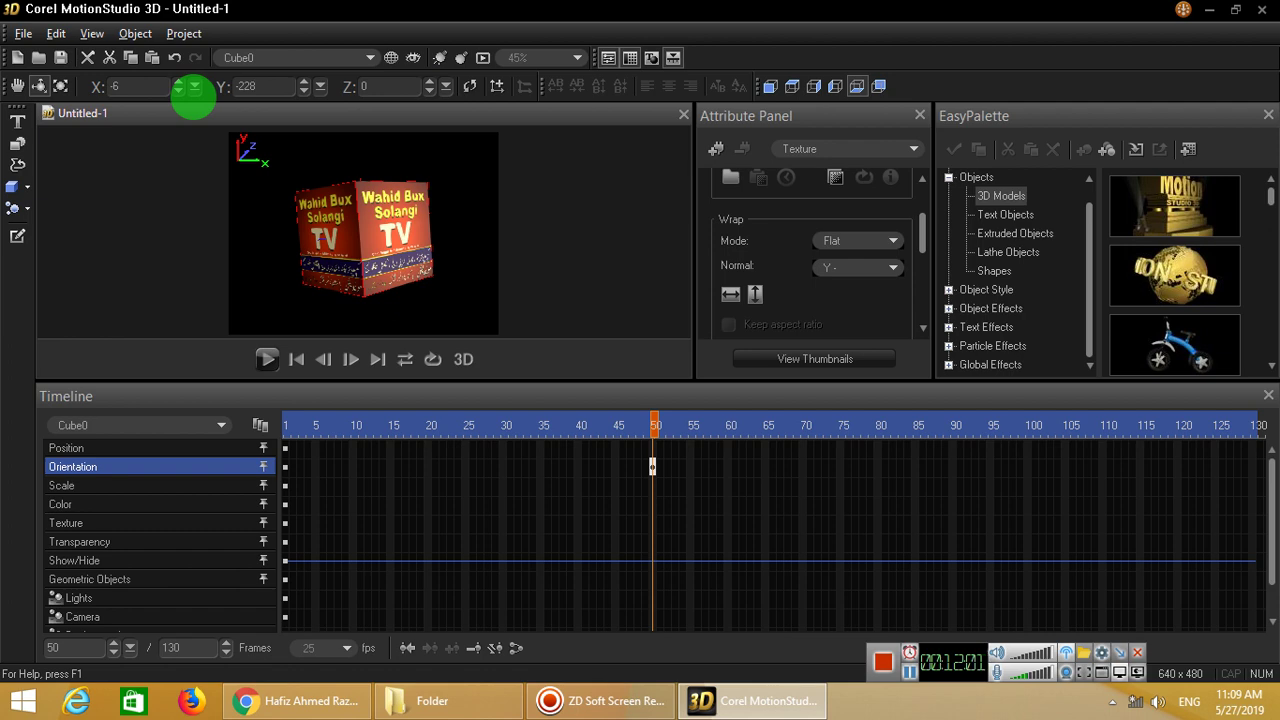
left_click_drag(112, 87, 90, 92)
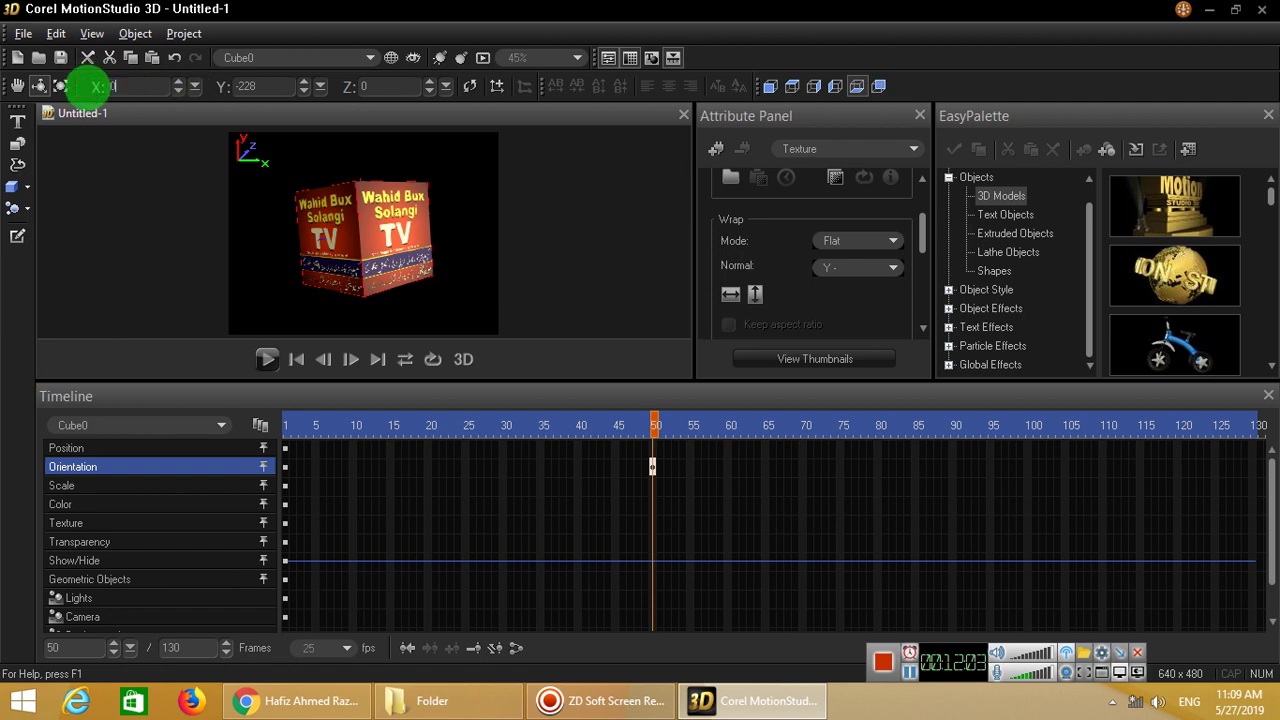
key("Return")
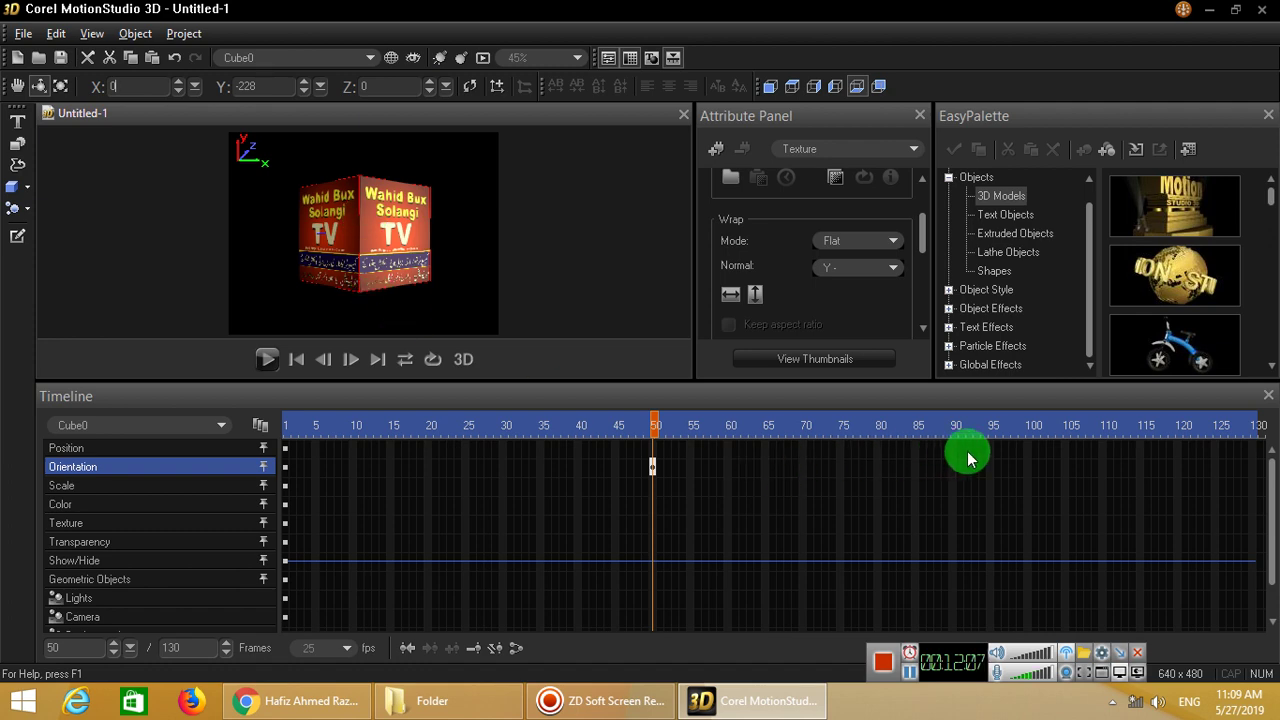
Add an orientation keyframe for the cube at frame 100 with Y set to 0 degrees
left_click(1030, 460)
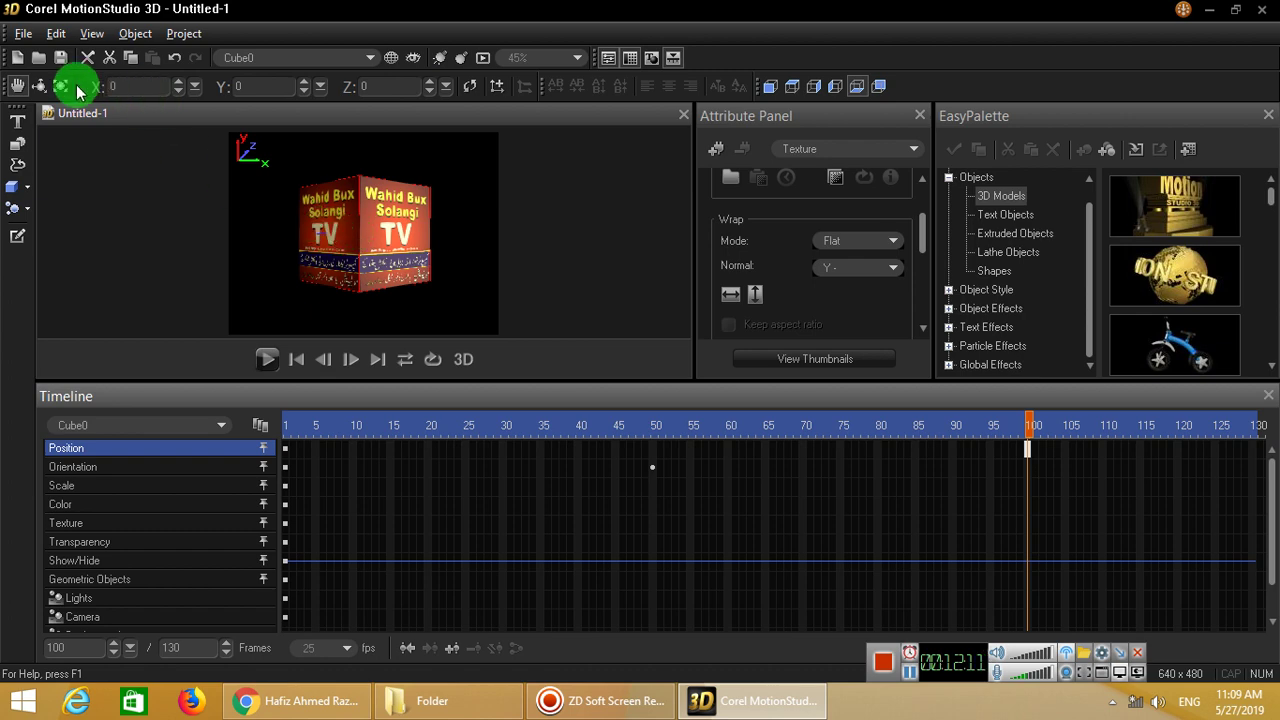
left_click(39, 86)
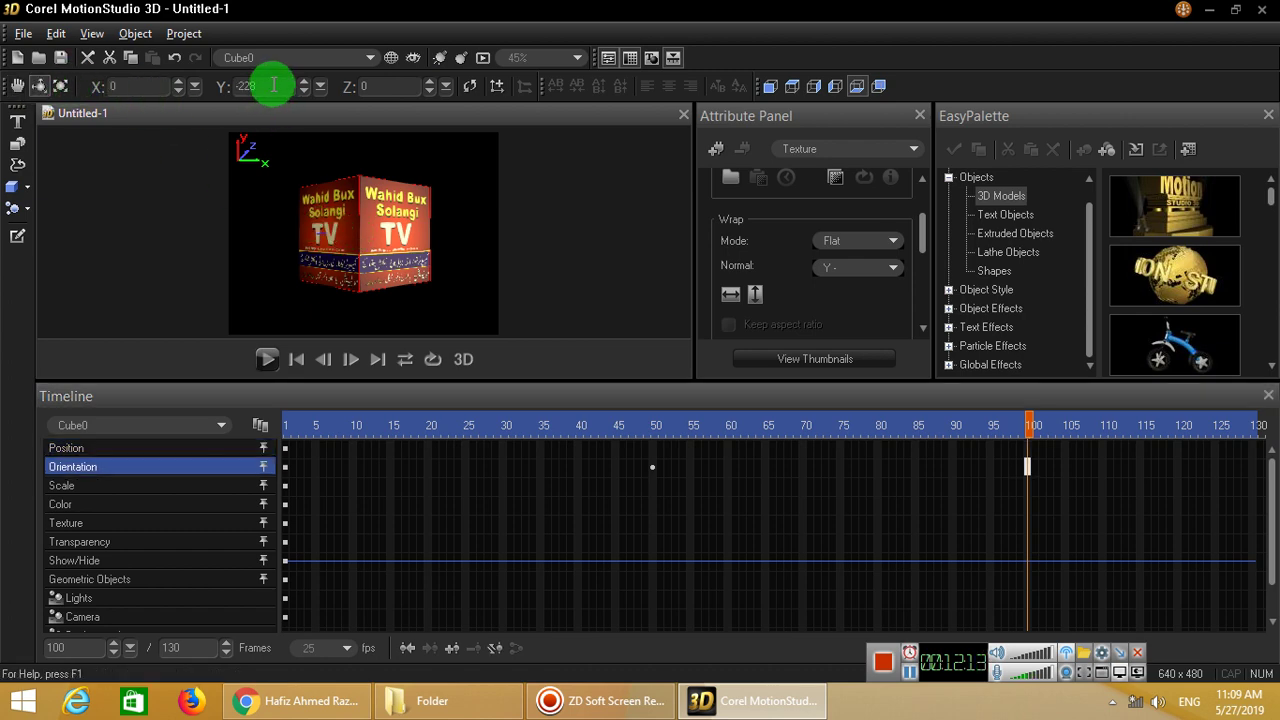
left_click_drag(271, 85, 180, 84)
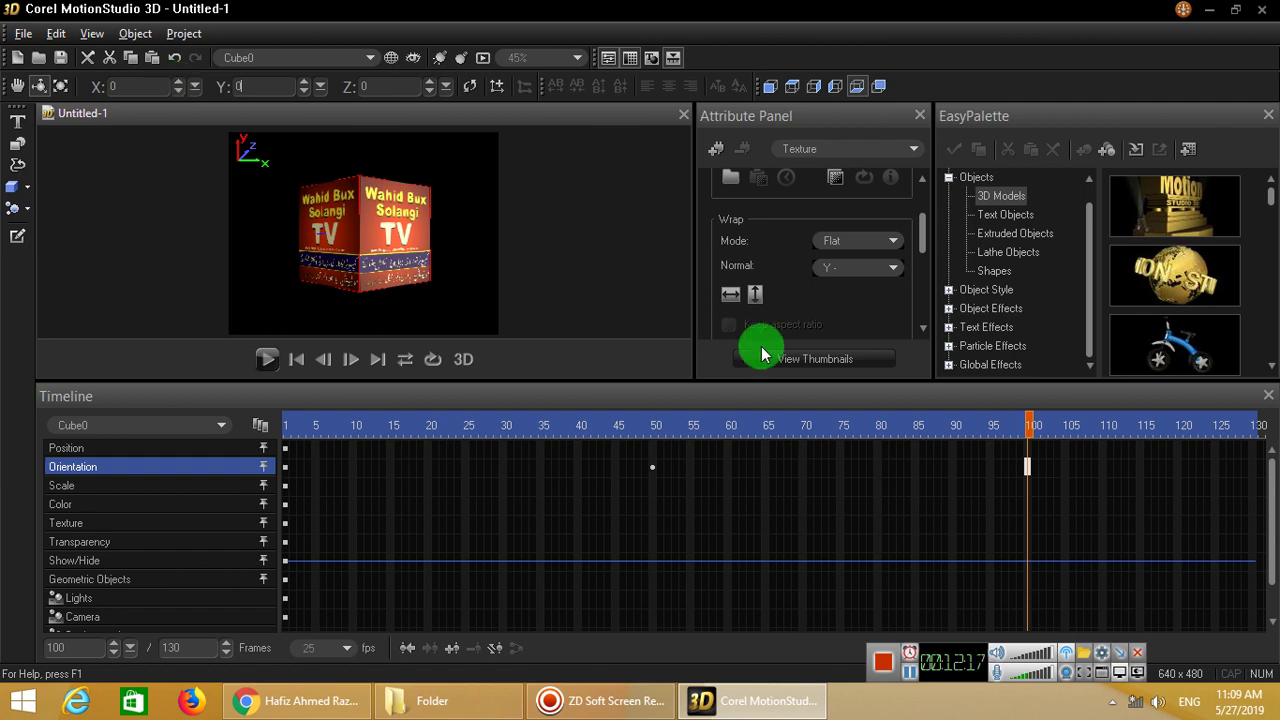
Add an orientation keyframe for the cube at frame 130 with Y set to 150 degrees
left_click(1257, 462)
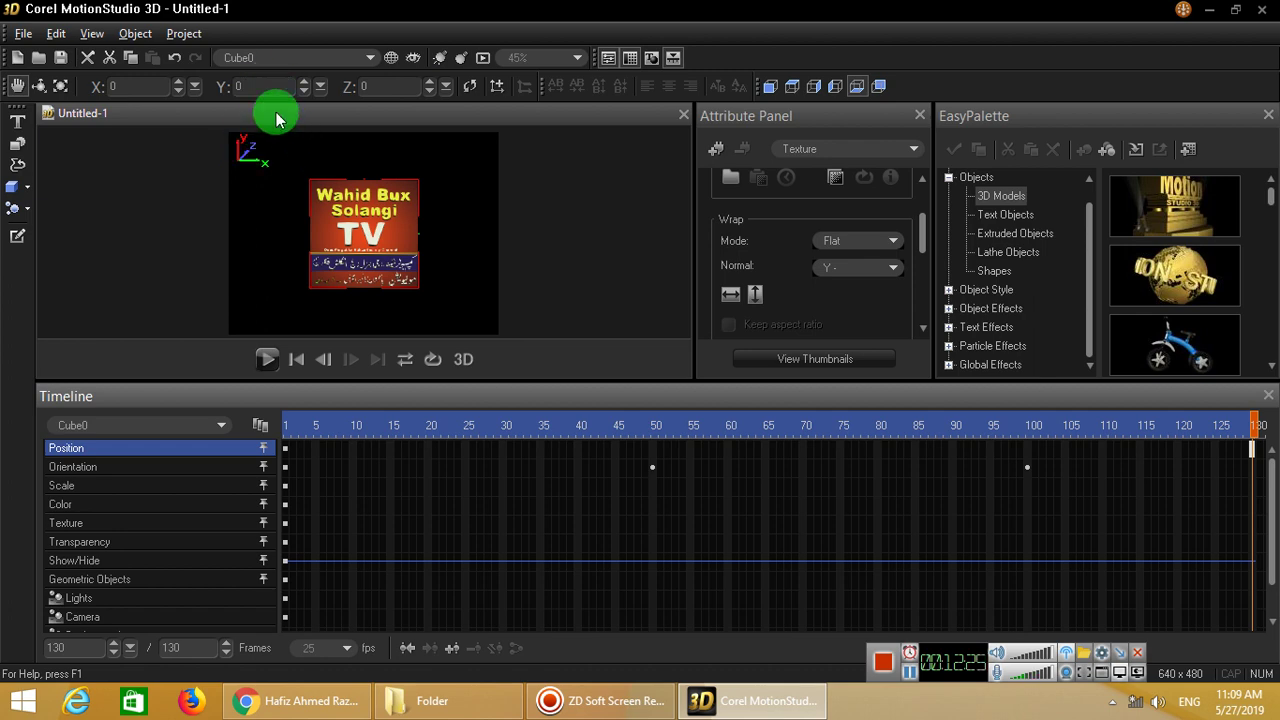
left_click(42, 84)
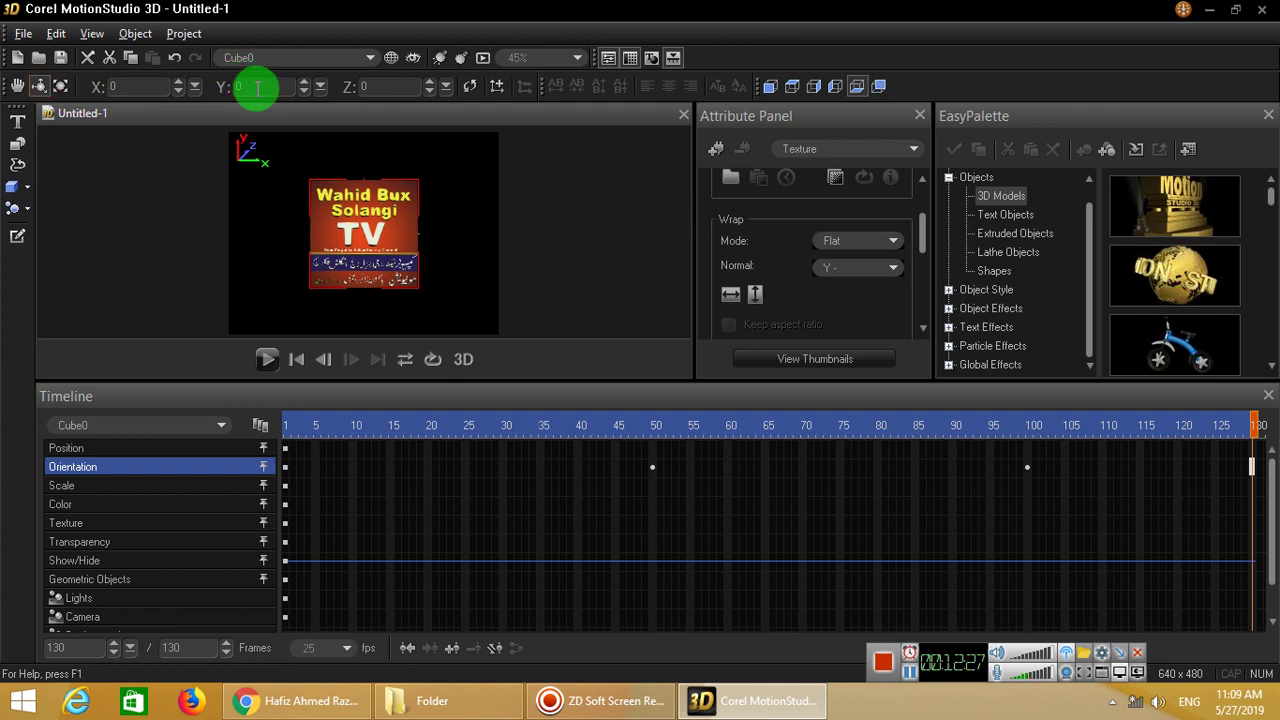
left_click(257, 88)
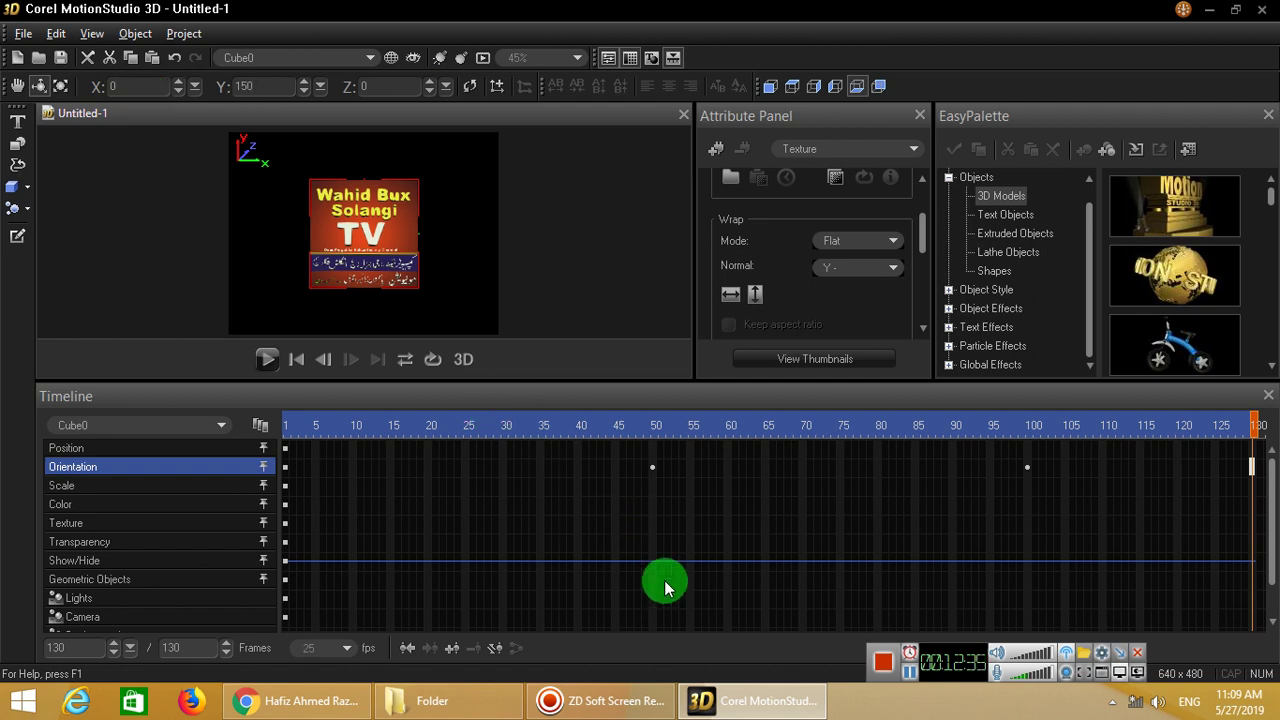
left_click(574, 262)
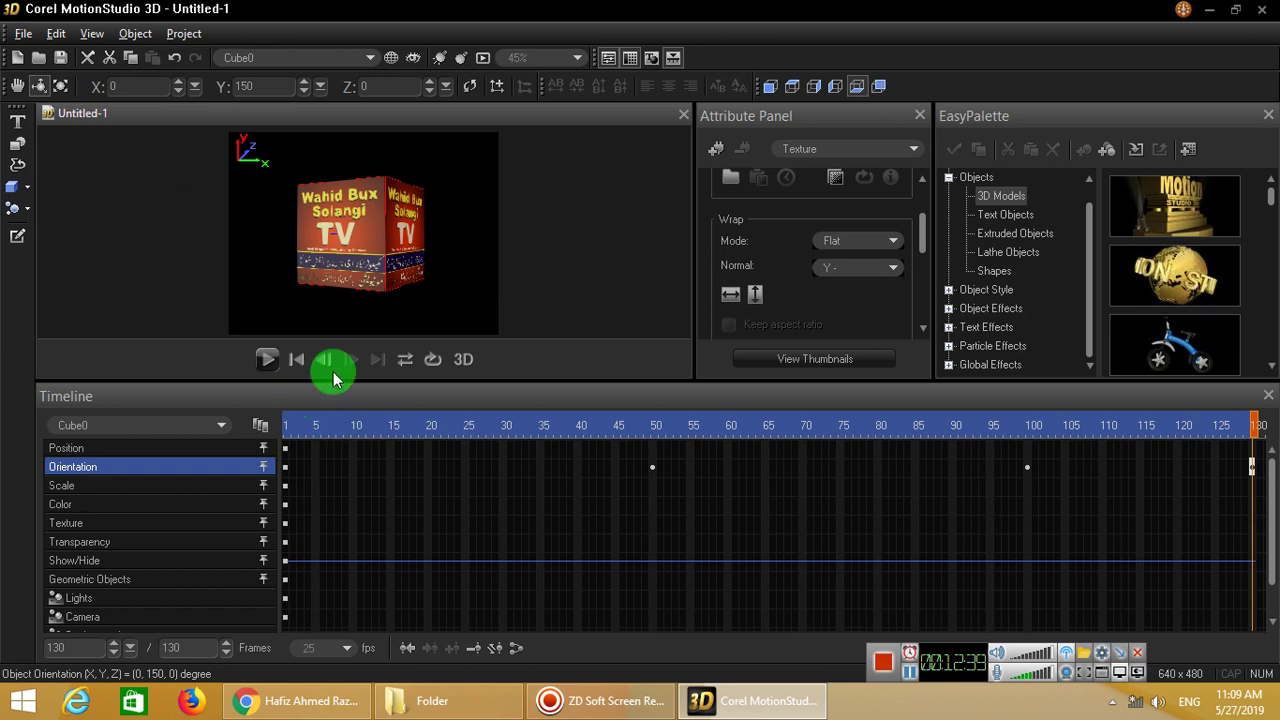
Turn on loop playback and preview the rotating cube animation, pausing it when done
left_click(433, 359)
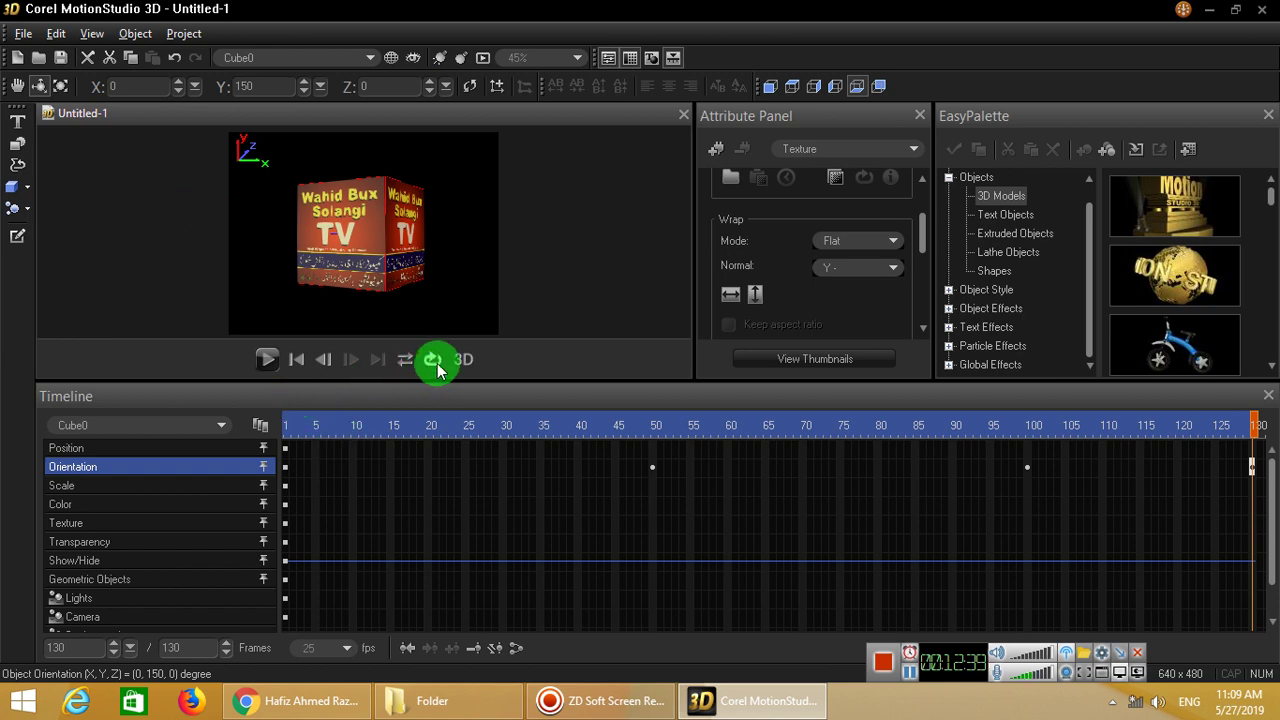
left_click(268, 366)
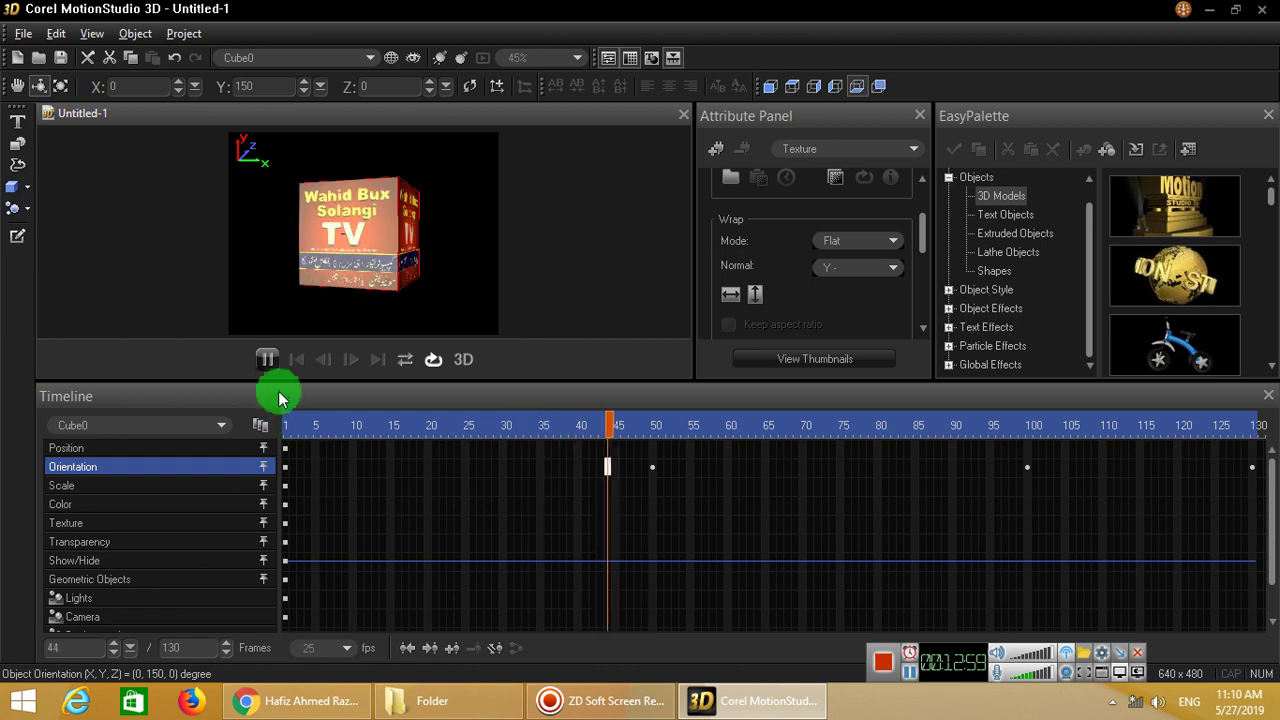
left_click(280, 360)
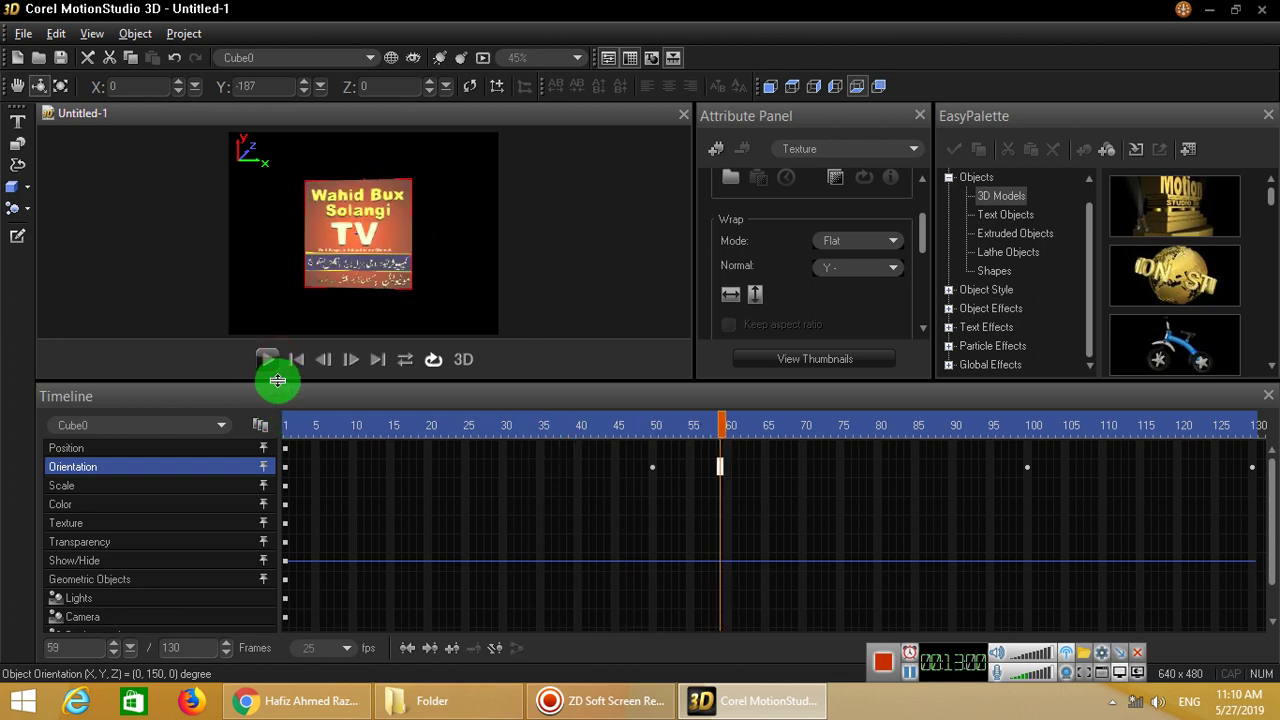
Set the animation's frame rate to 15 fps and play it to check the rotation speed
left_click(335, 655)
left_click(347, 650)
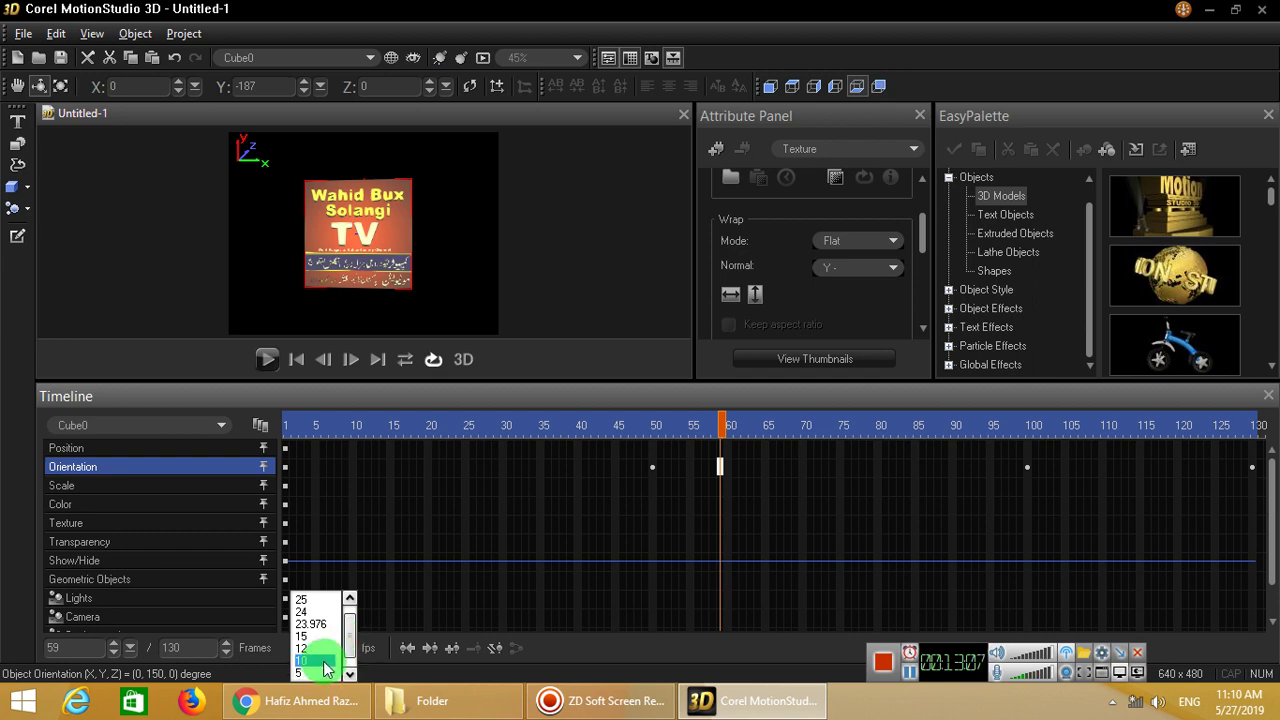
left_click(315, 636)
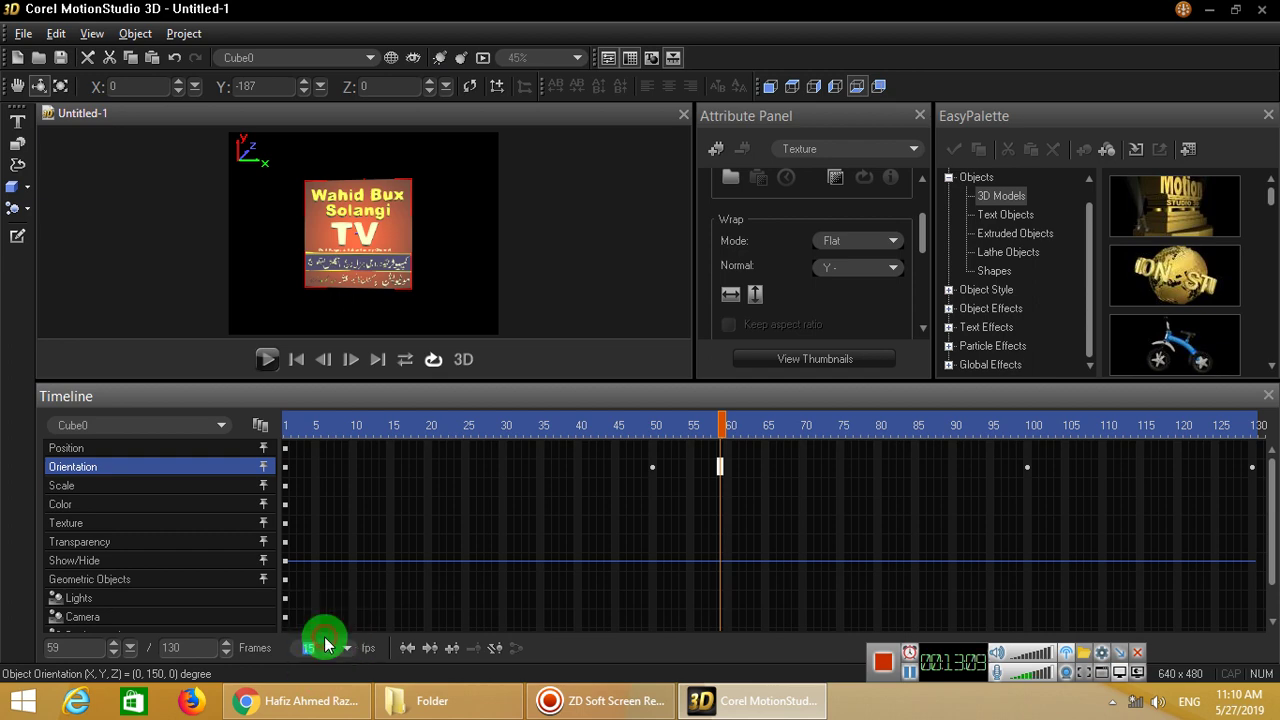
left_click(267, 360)
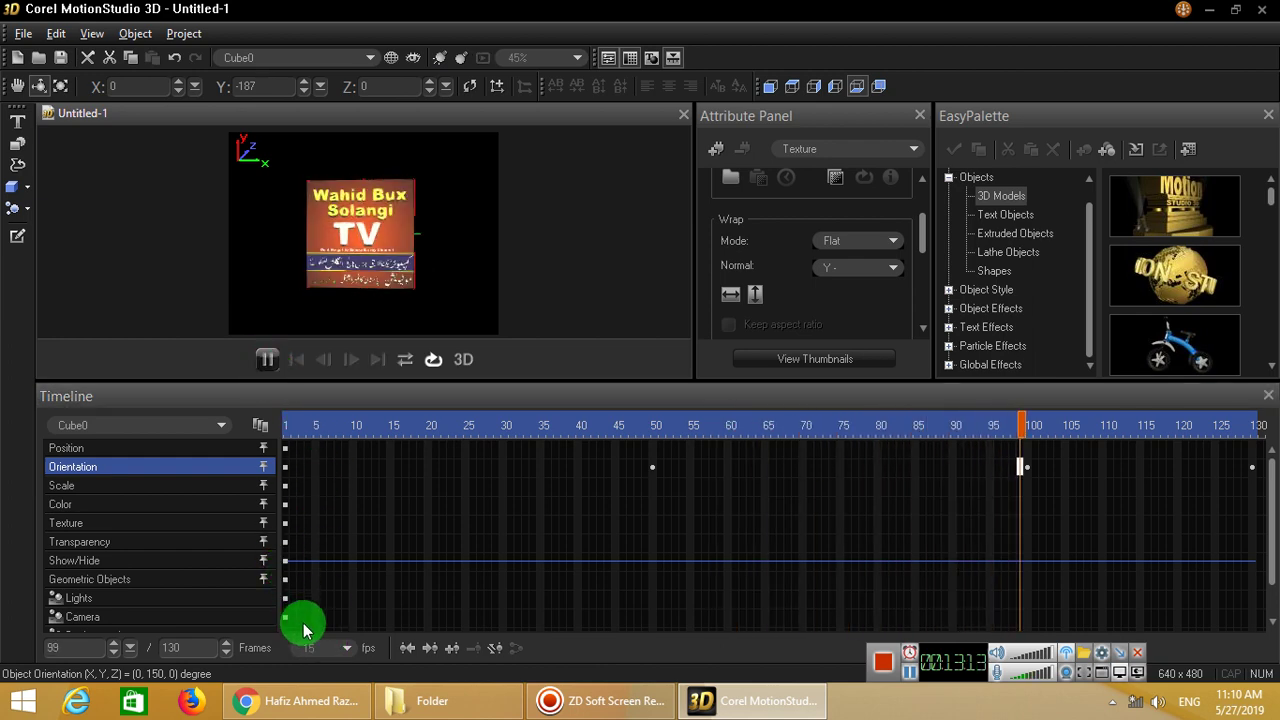
Preview the animation's rotation speed at frame rates of 5 fps and 23.976 fps
left_click(345, 651)
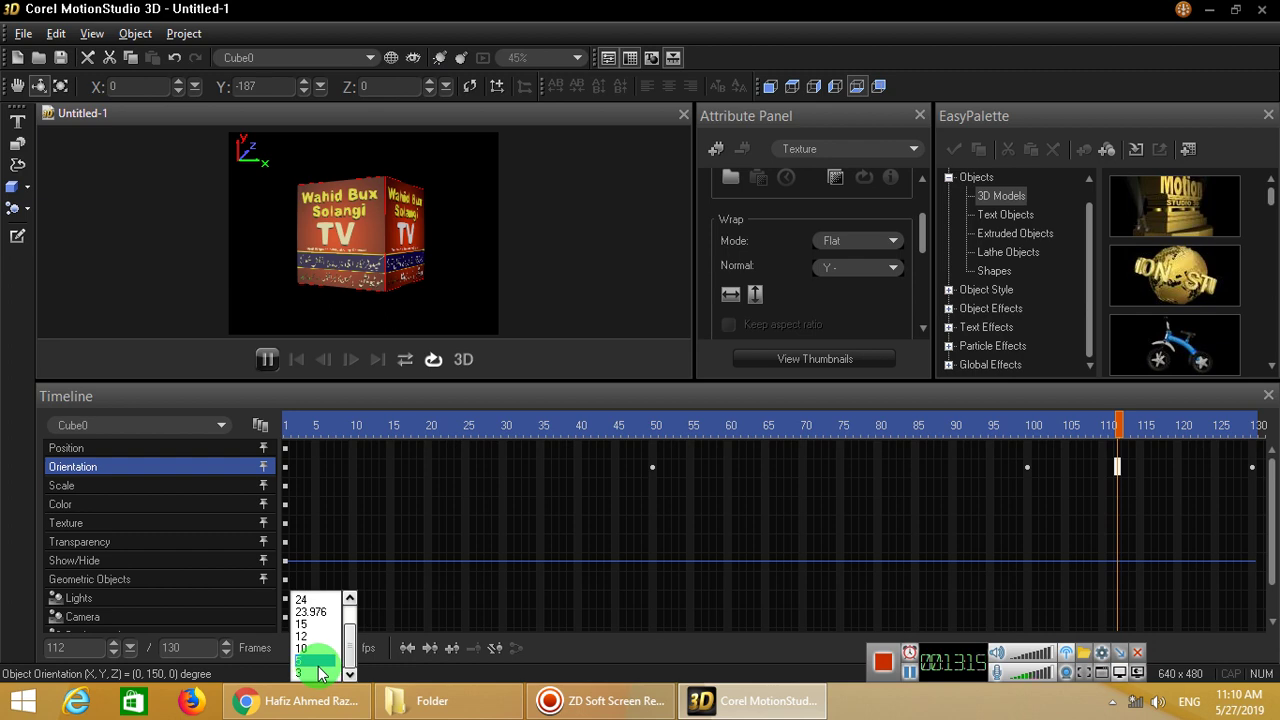
left_click(320, 675)
left_click(268, 362)
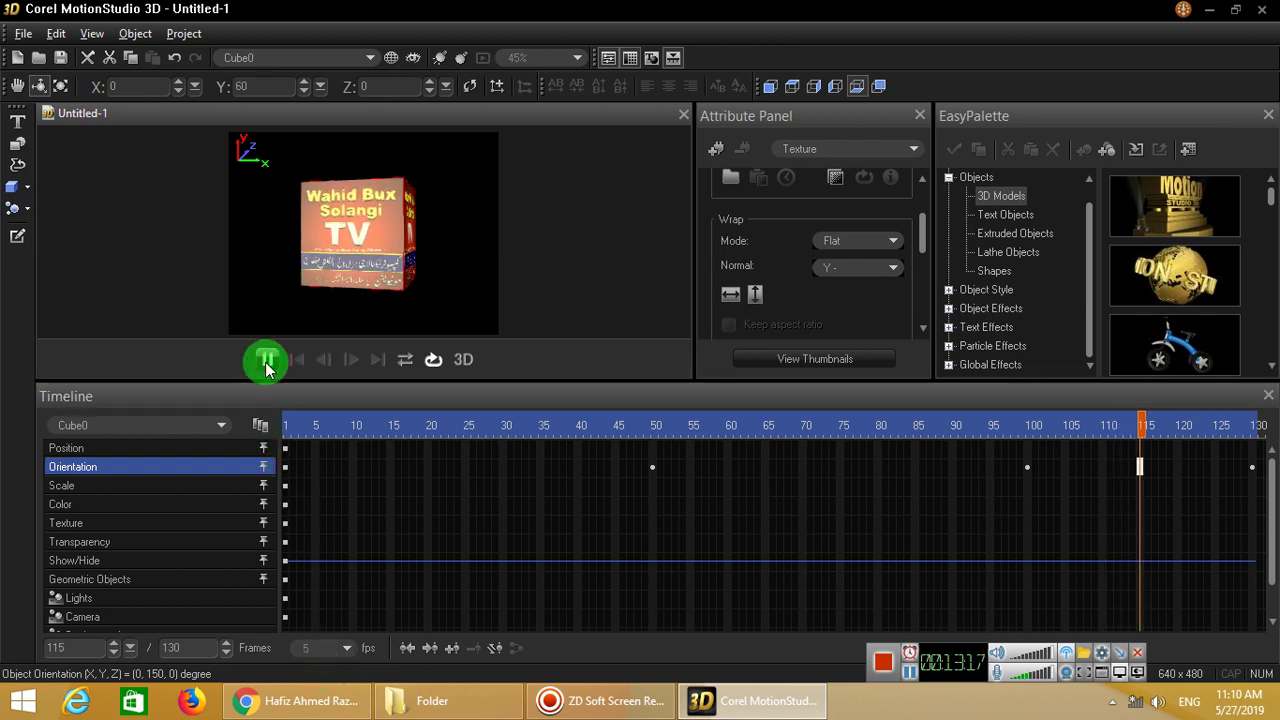
left_click(349, 650)
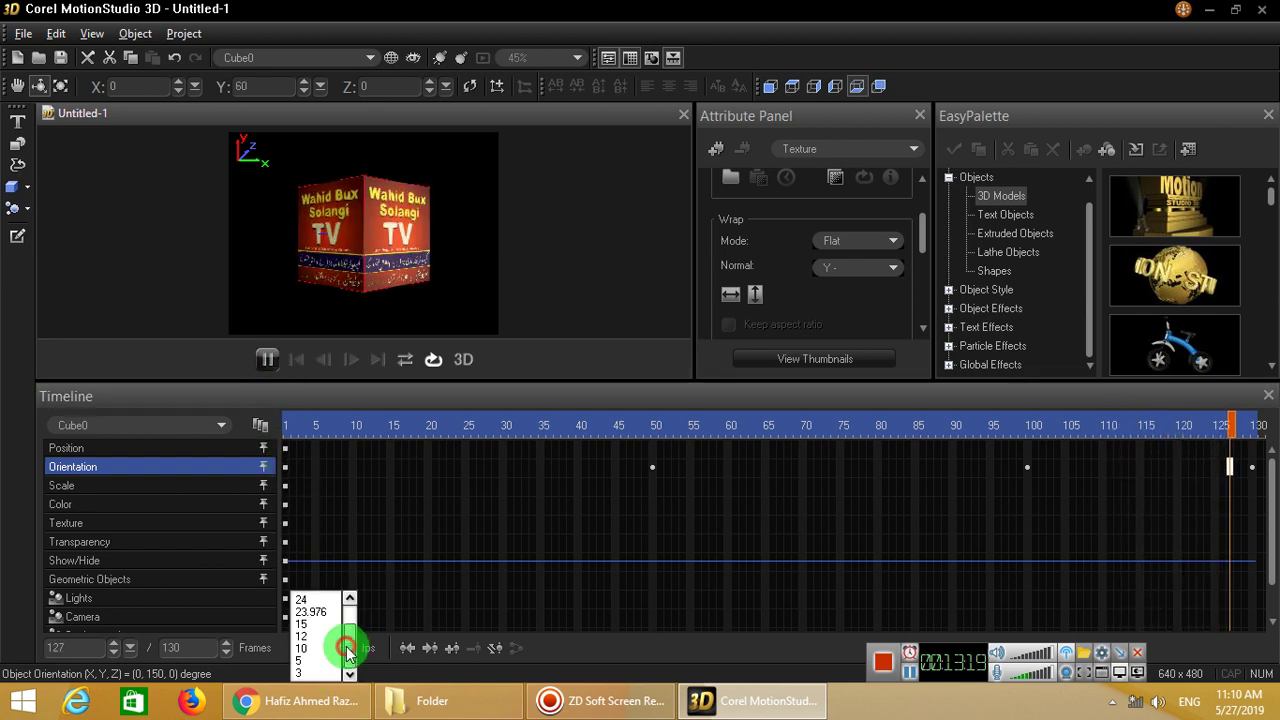
left_click(304, 612)
left_click(264, 358)
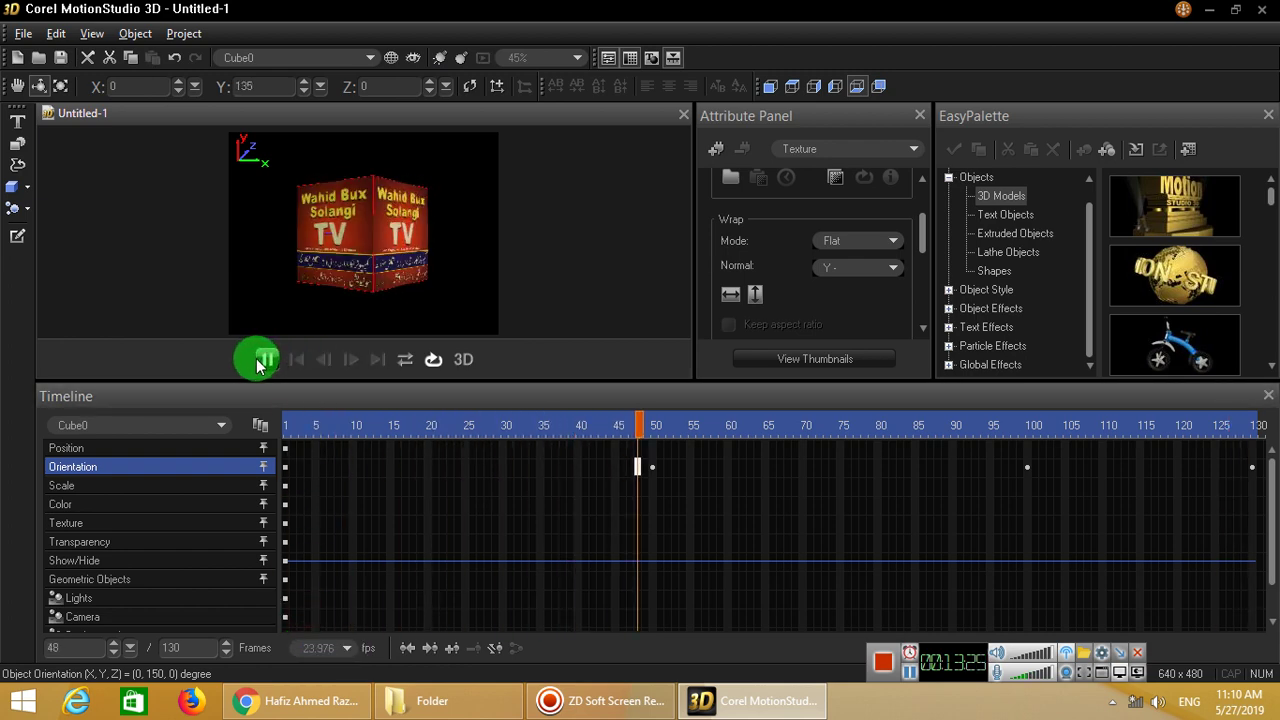
Play the animation at 20 fps for comparison and set its final frame rate to 15 fps
left_click(347, 648)
left_click(301, 624)
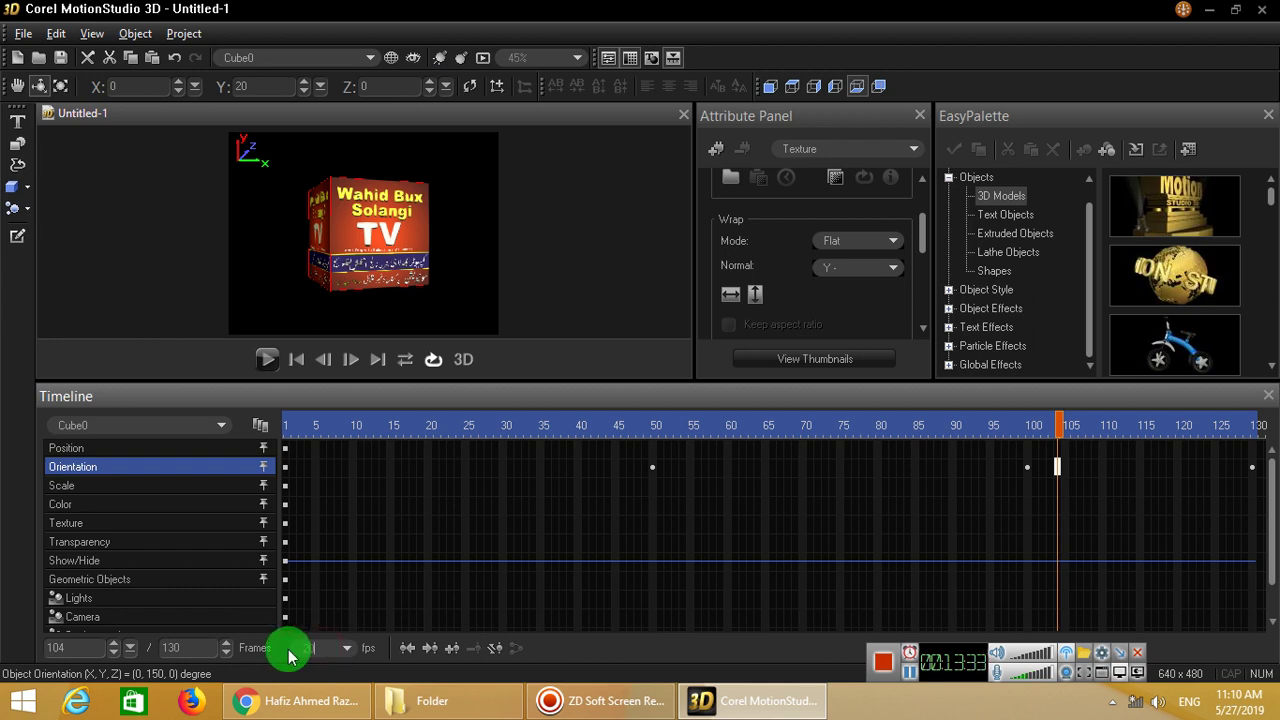
left_click(266, 360)
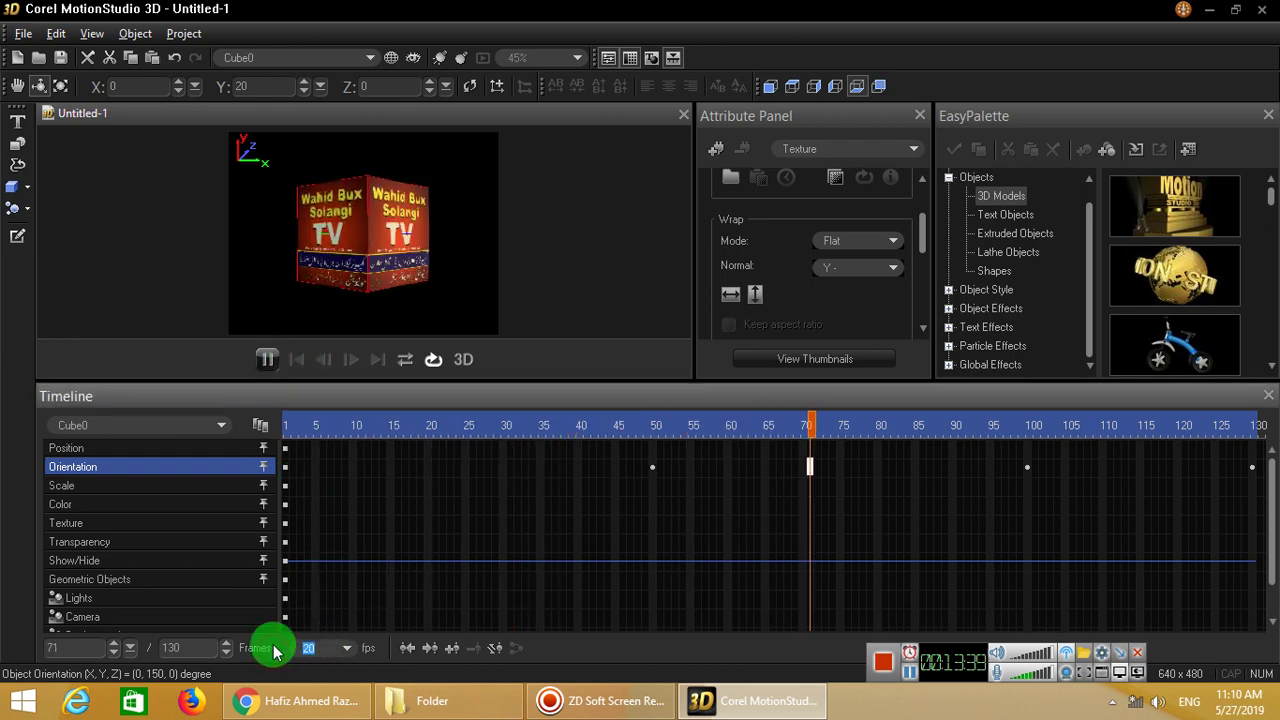
type("15")
key("Return")
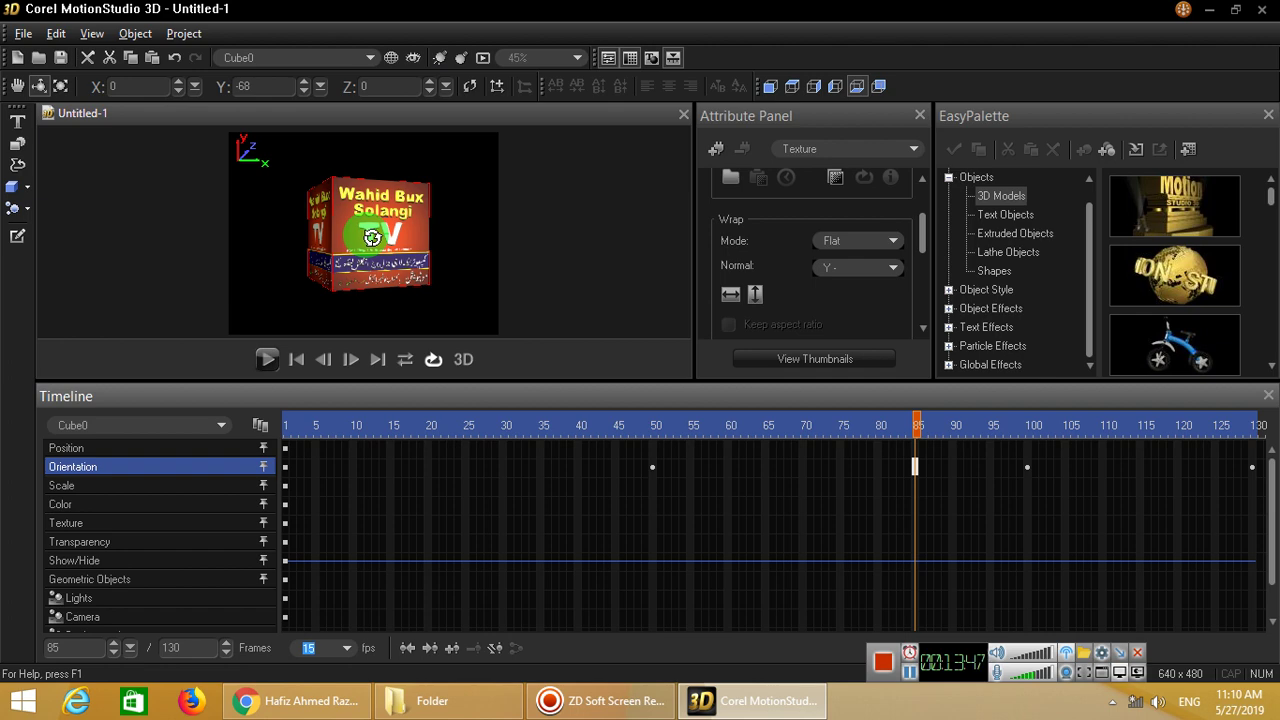
Create a Microsoft AVI video file of the animation named "new" on the Desktop
left_click(25, 35)
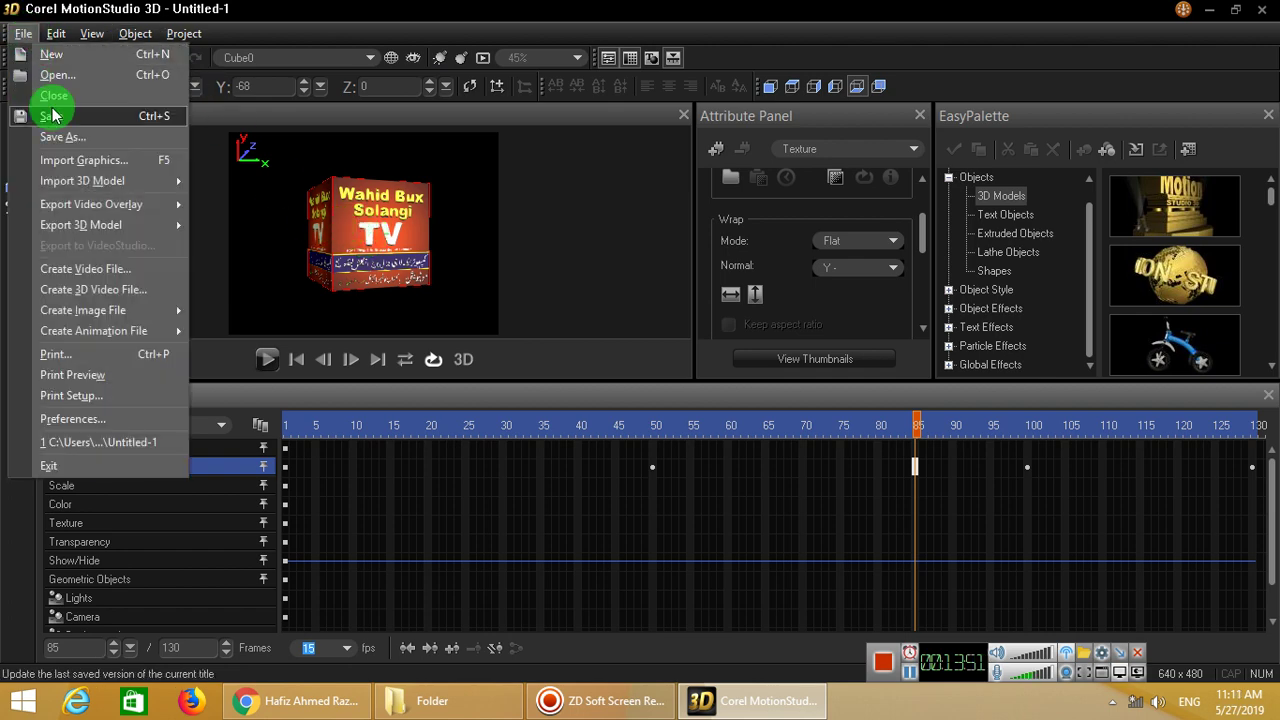
mouse_move(130, 214)
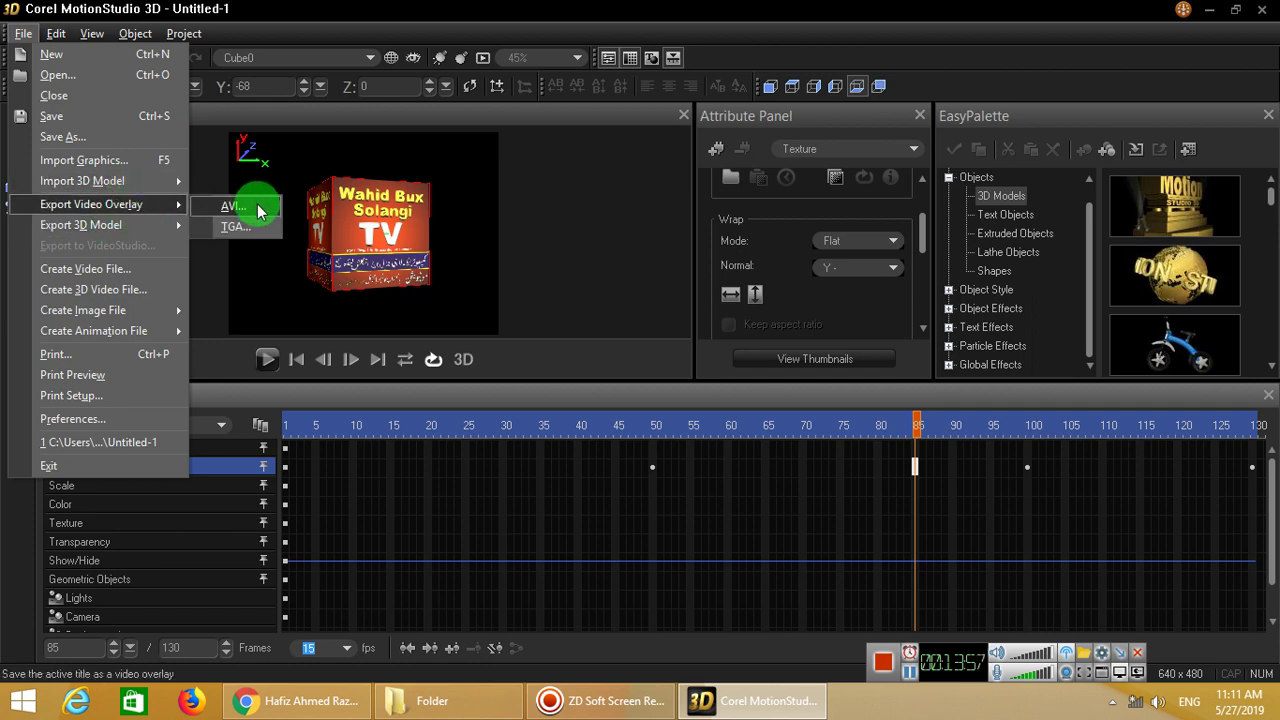
mouse_move(166, 179)
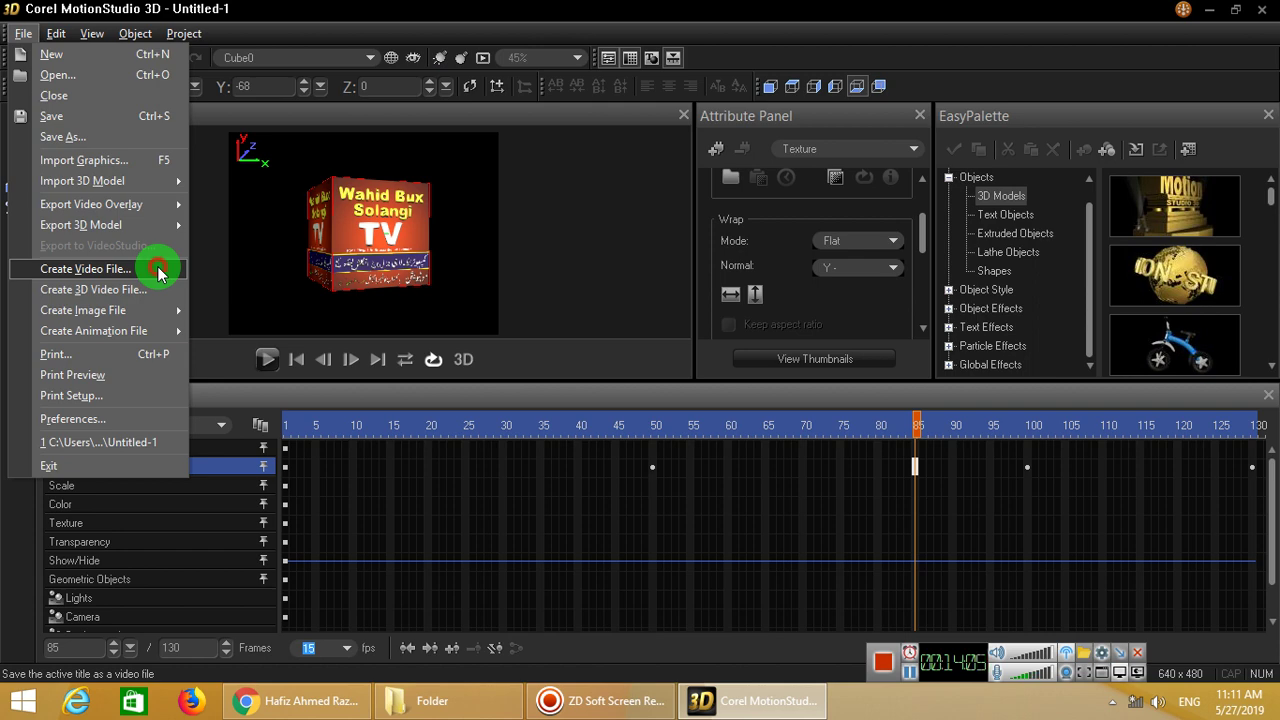
left_click(158, 271)
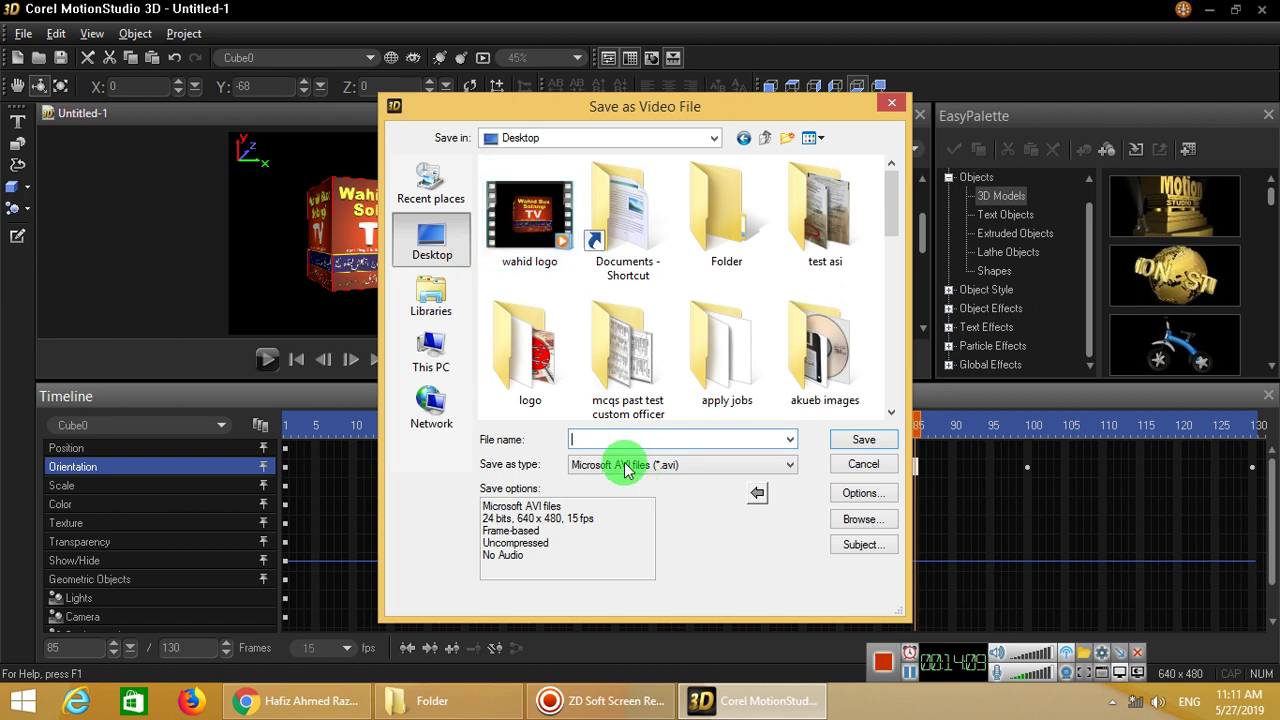
type("new f")
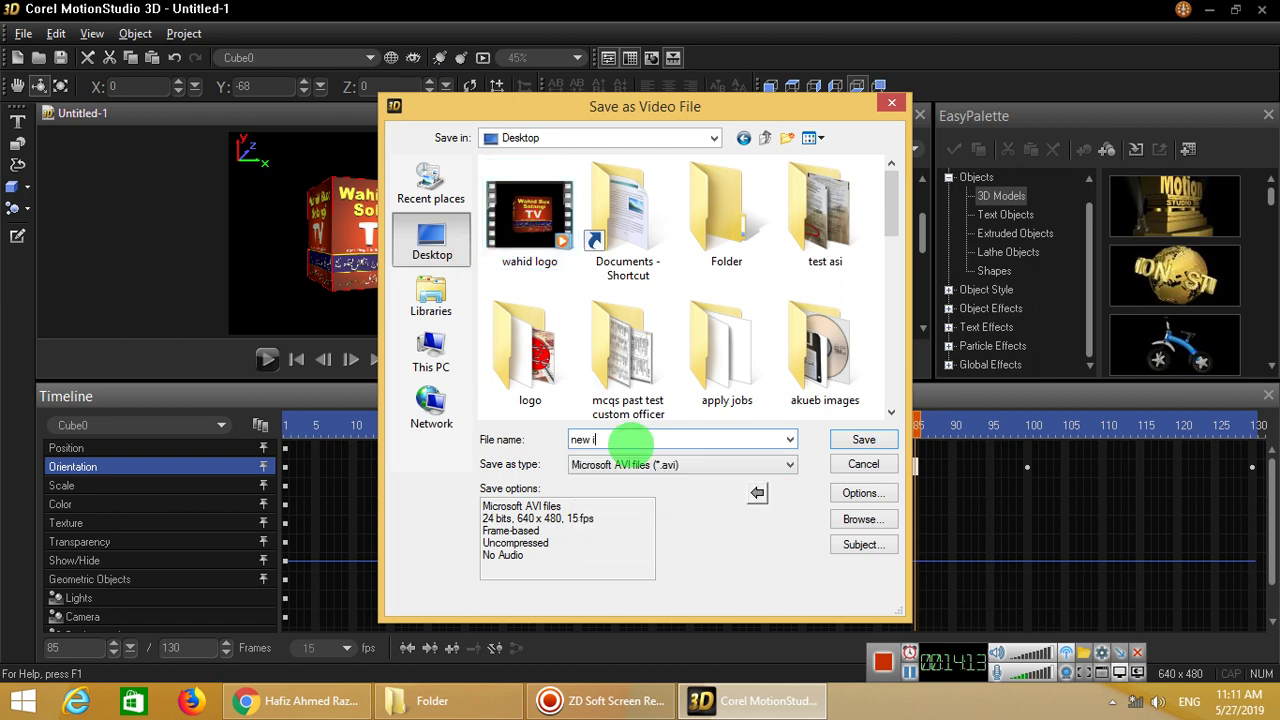
key("BackSpace")
left_click(757, 588)
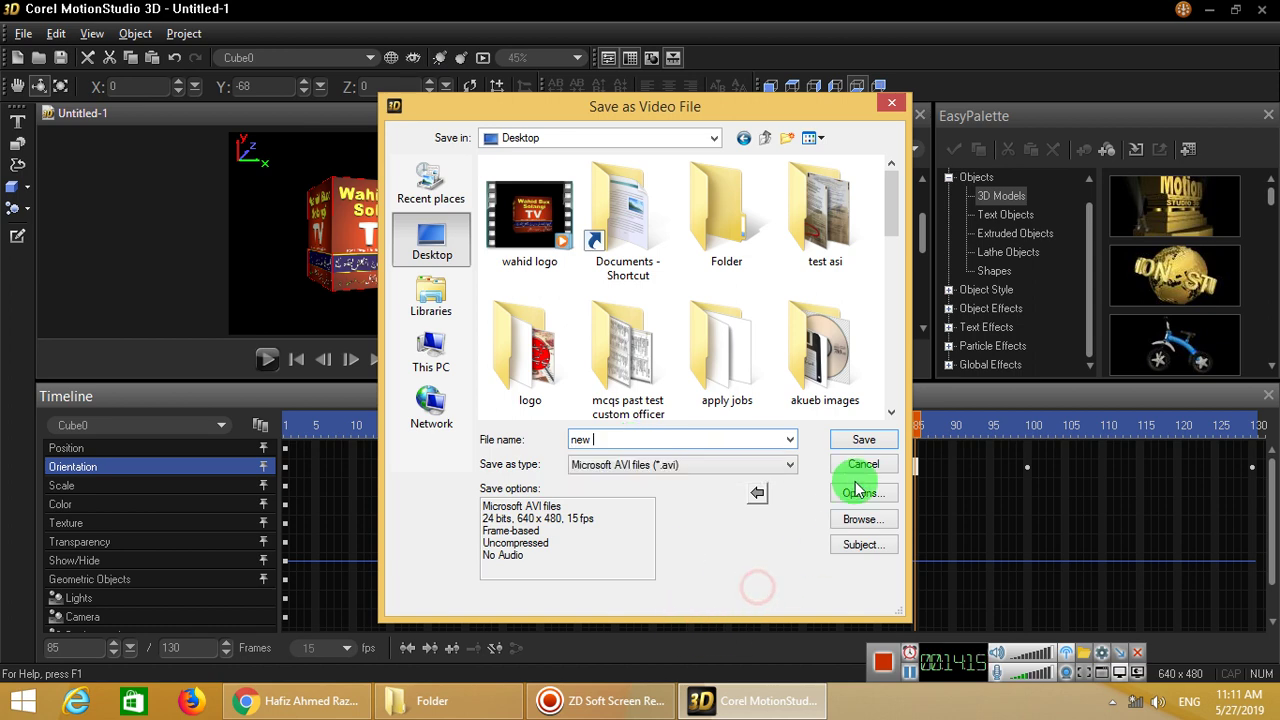
left_click(864, 441)
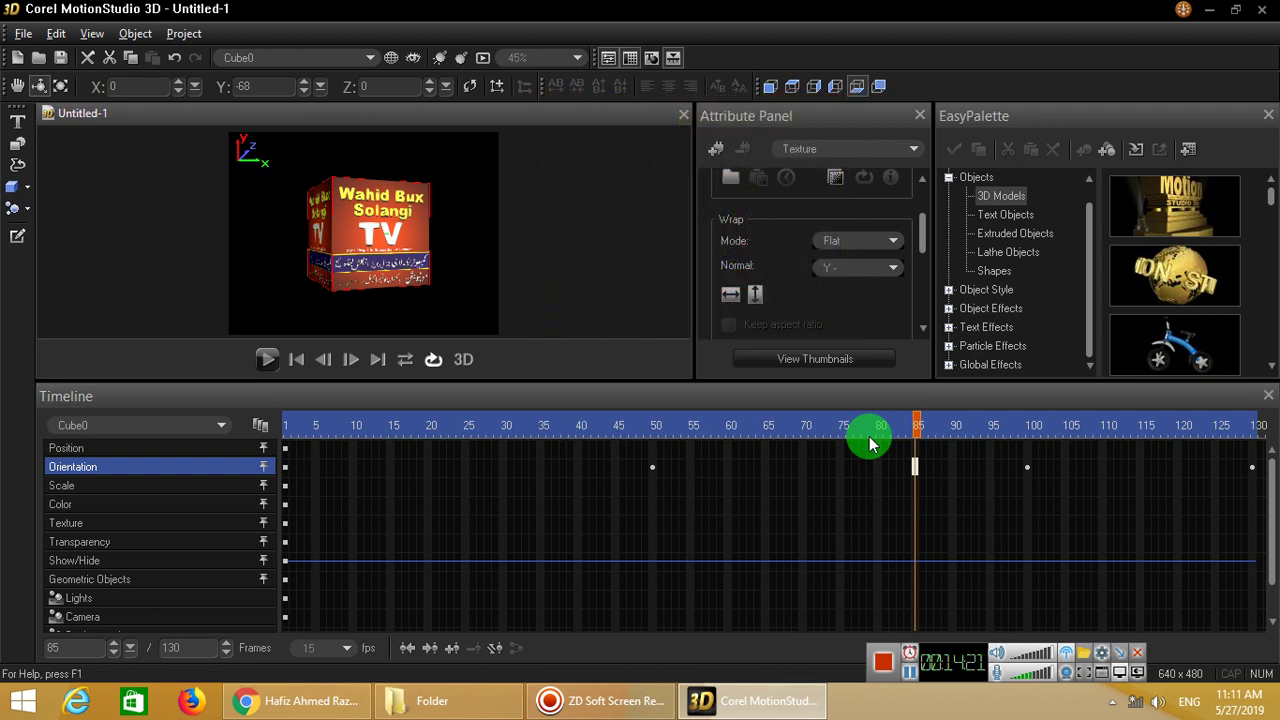
Export the animation as an animated GIF file named "gig" on the Desktop, keeping 256 colours, dithering and infinite looping
left_click(23, 33)
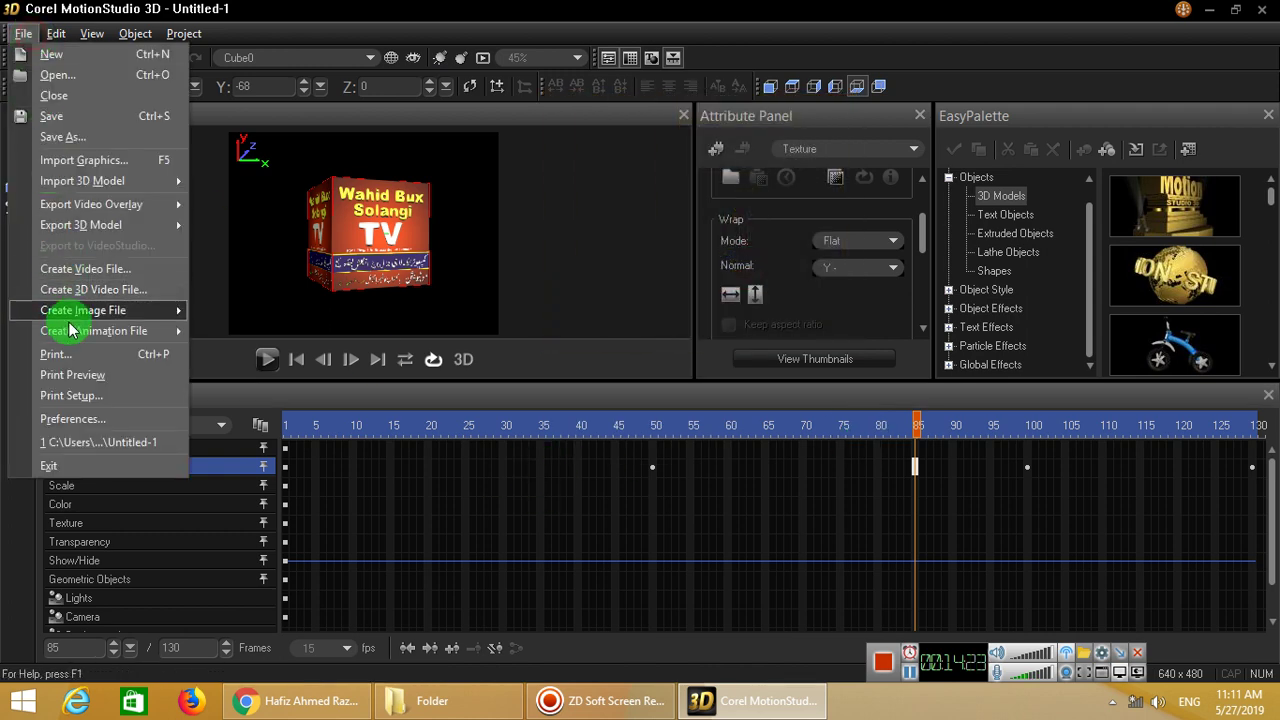
mouse_move(75, 331)
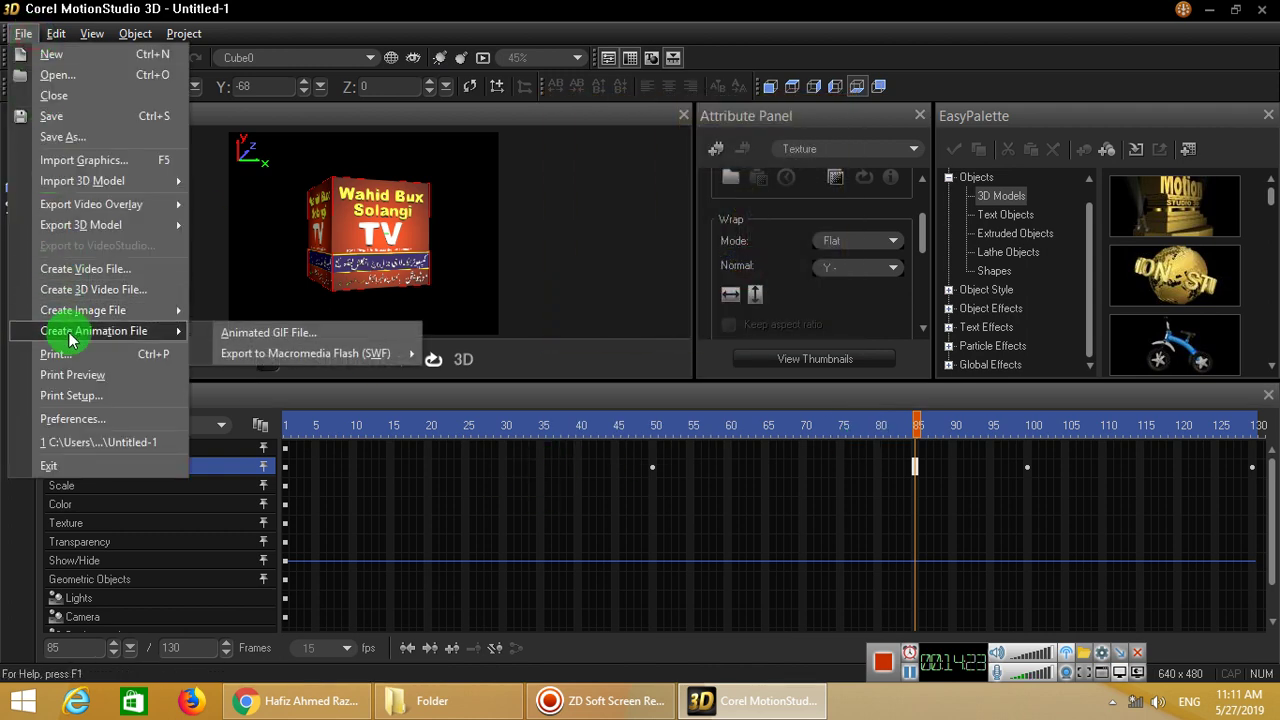
left_click(245, 338)
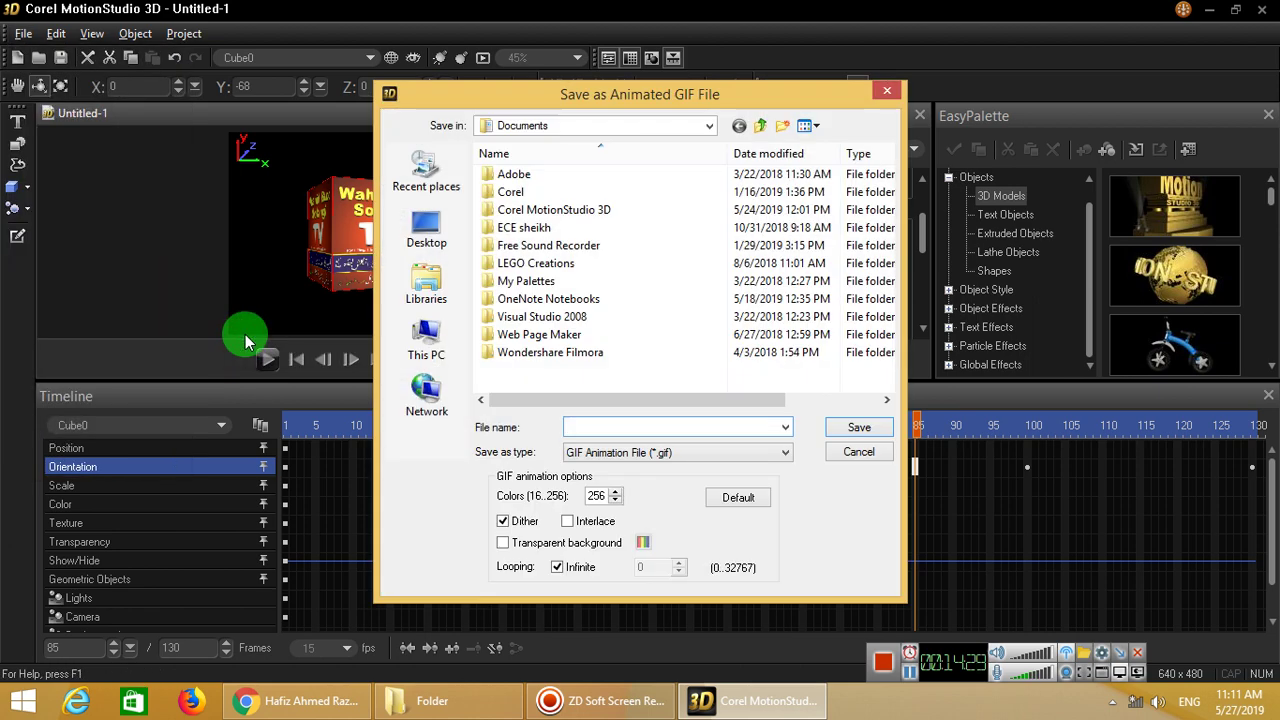
left_click(425, 228)
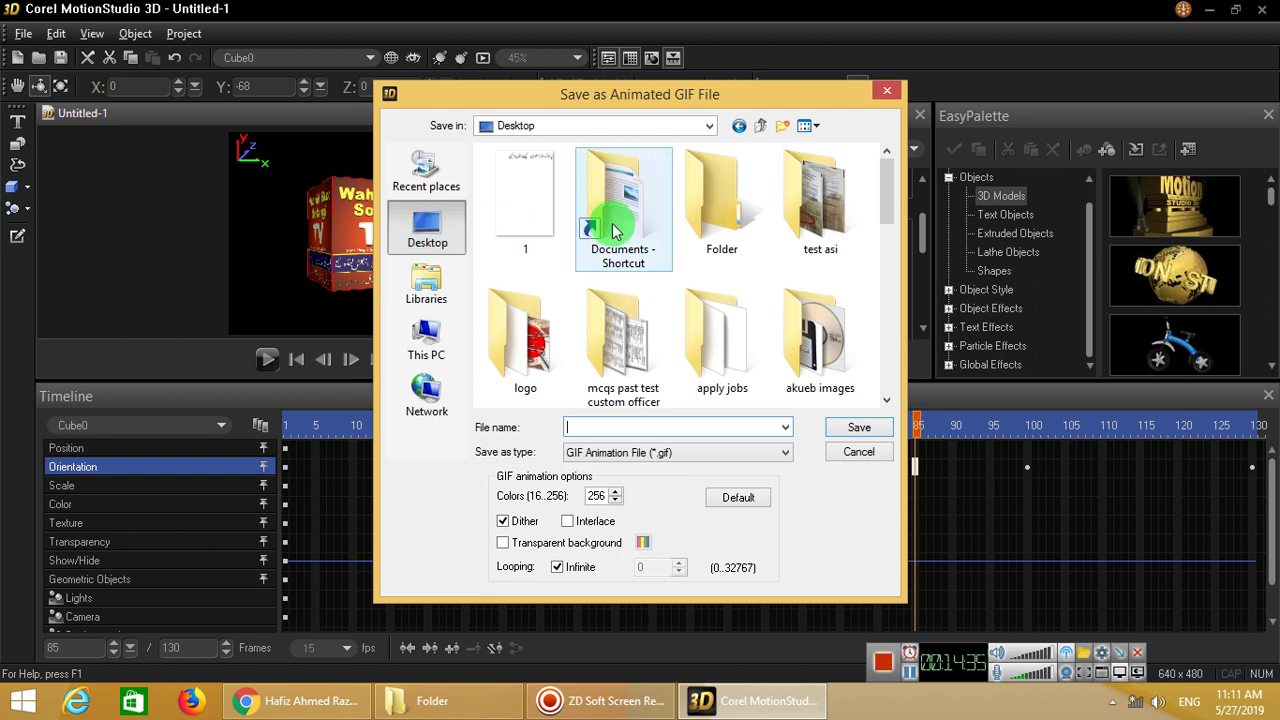
left_click(432, 236)
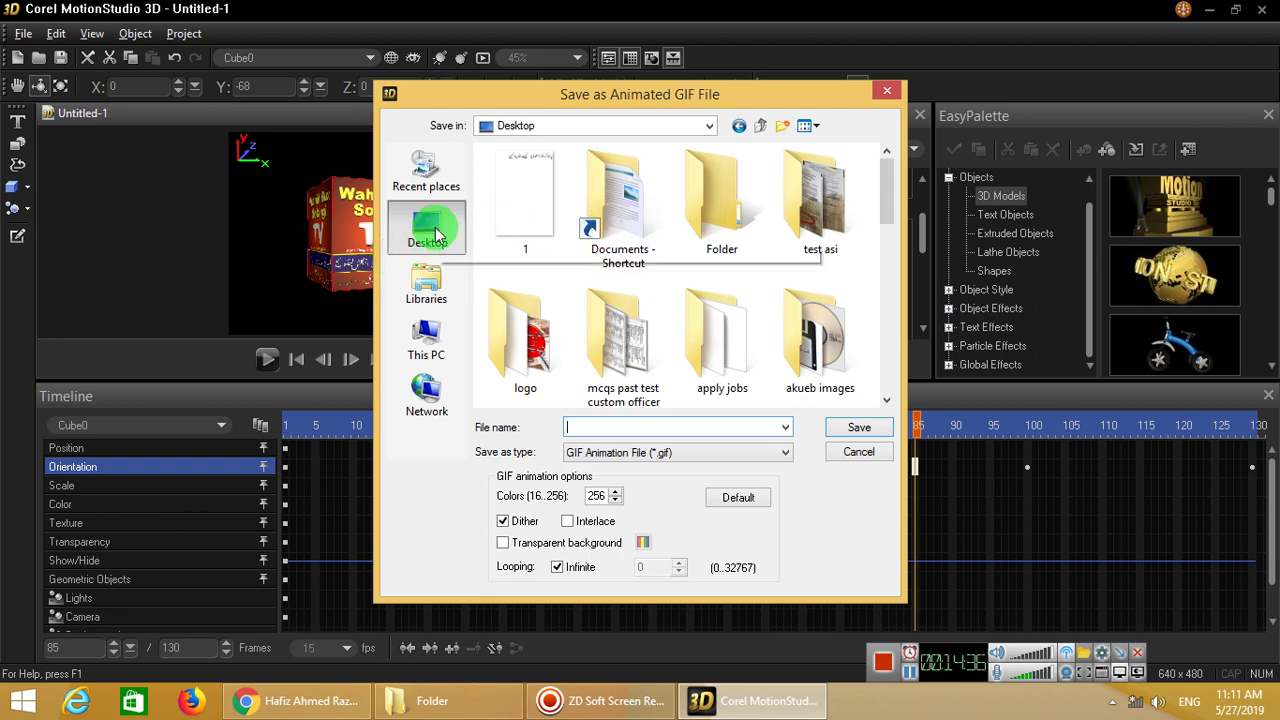
left_click(617, 425)
type("gig")
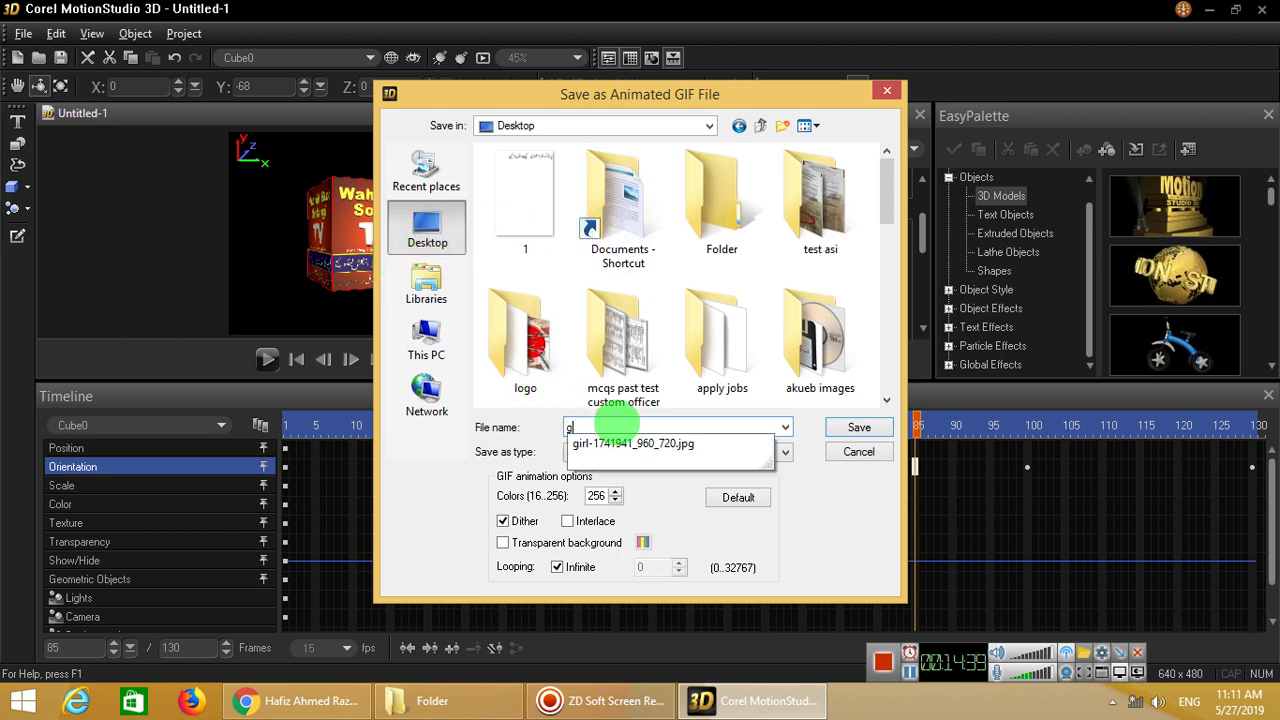
left_click(870, 428)
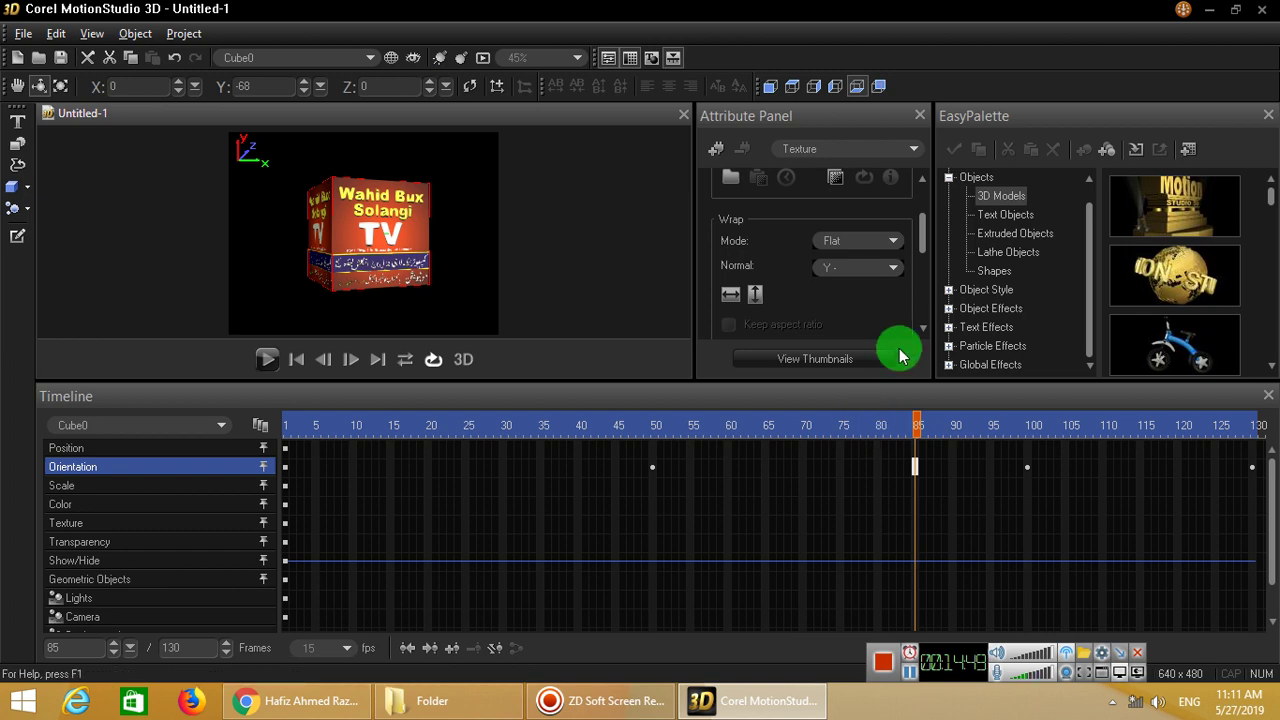
Move the gig file to a free spot on the desktop and view it in Google Chrome
left_click(1210, 12)
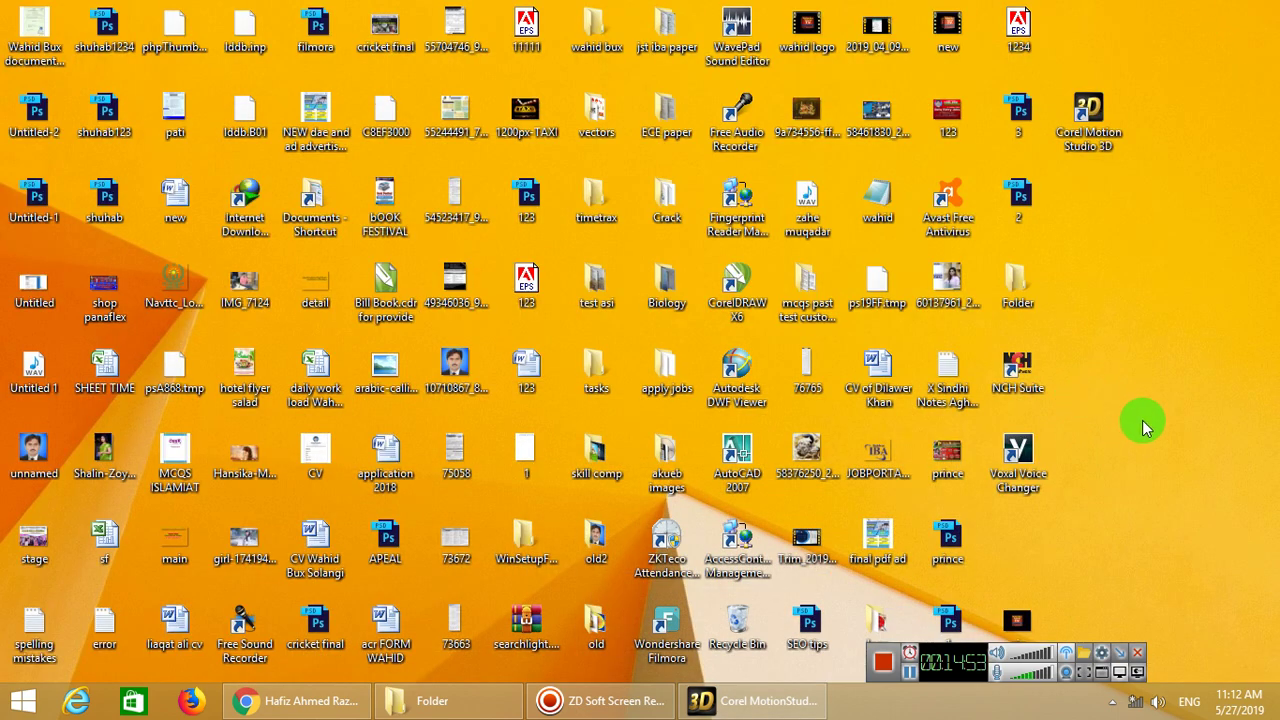
left_click_drag(1041, 634, 1094, 474)
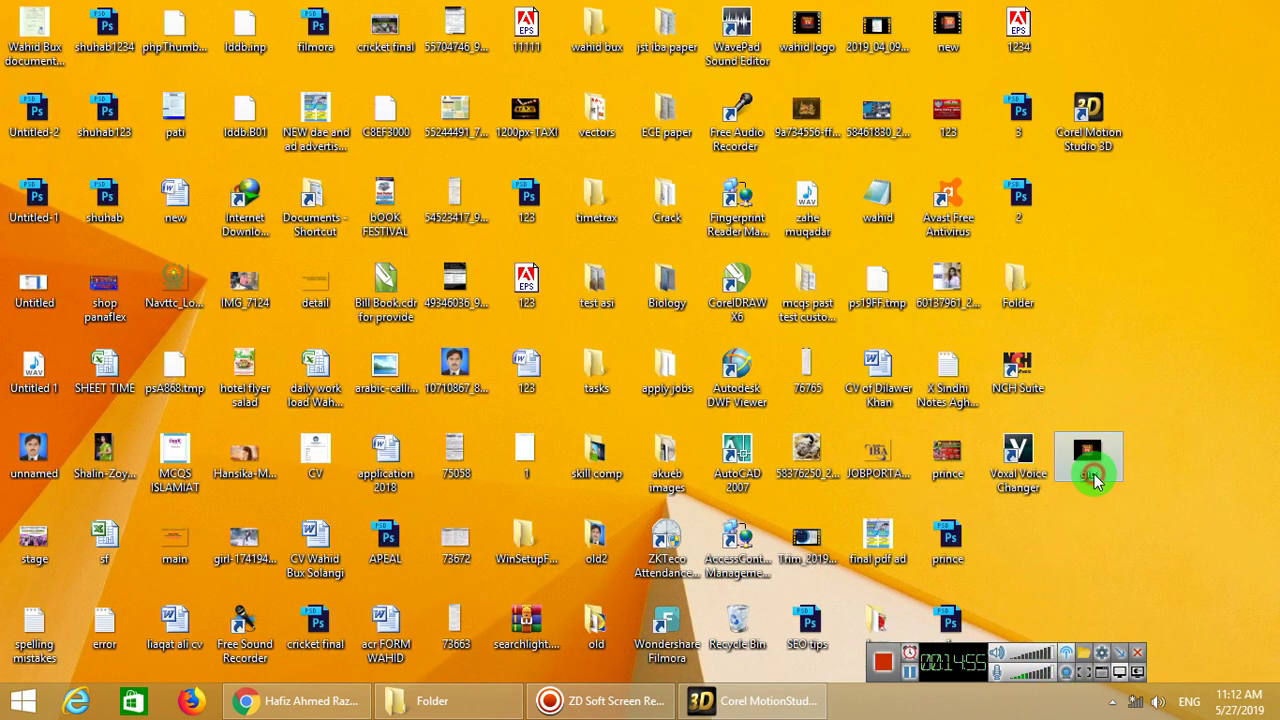
right_click(1087, 462)
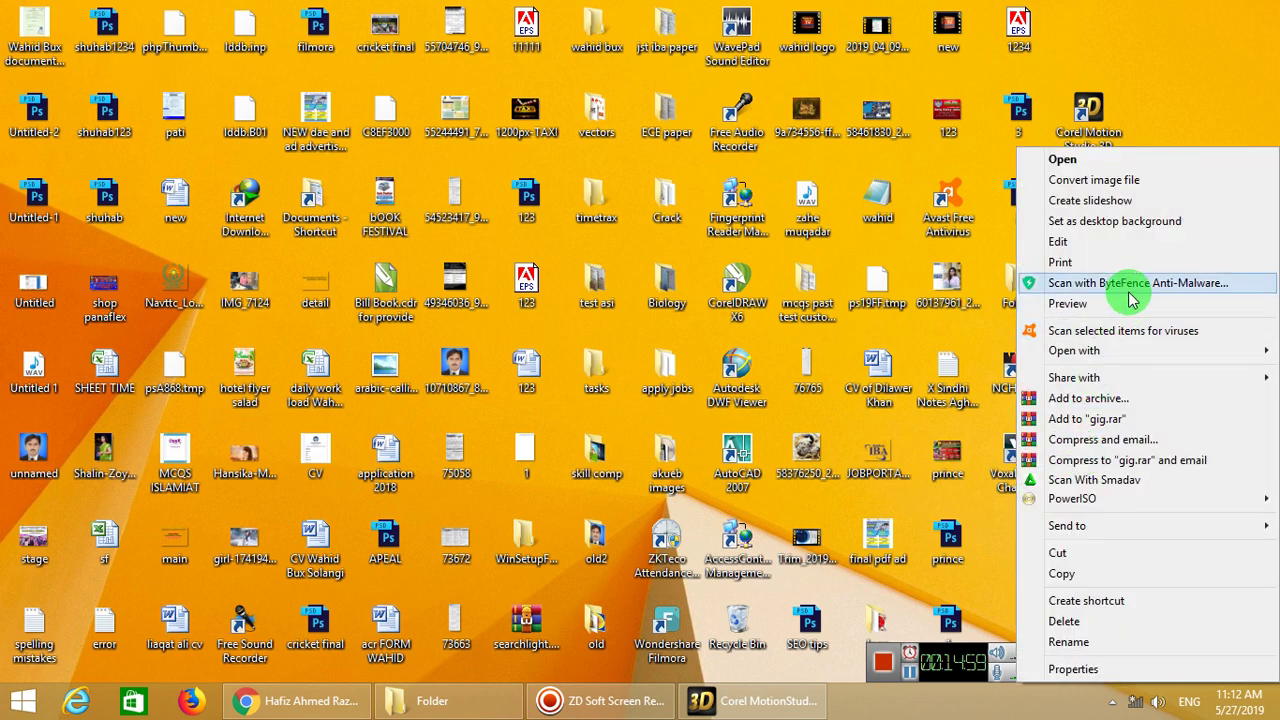
mouse_move(1068, 362)
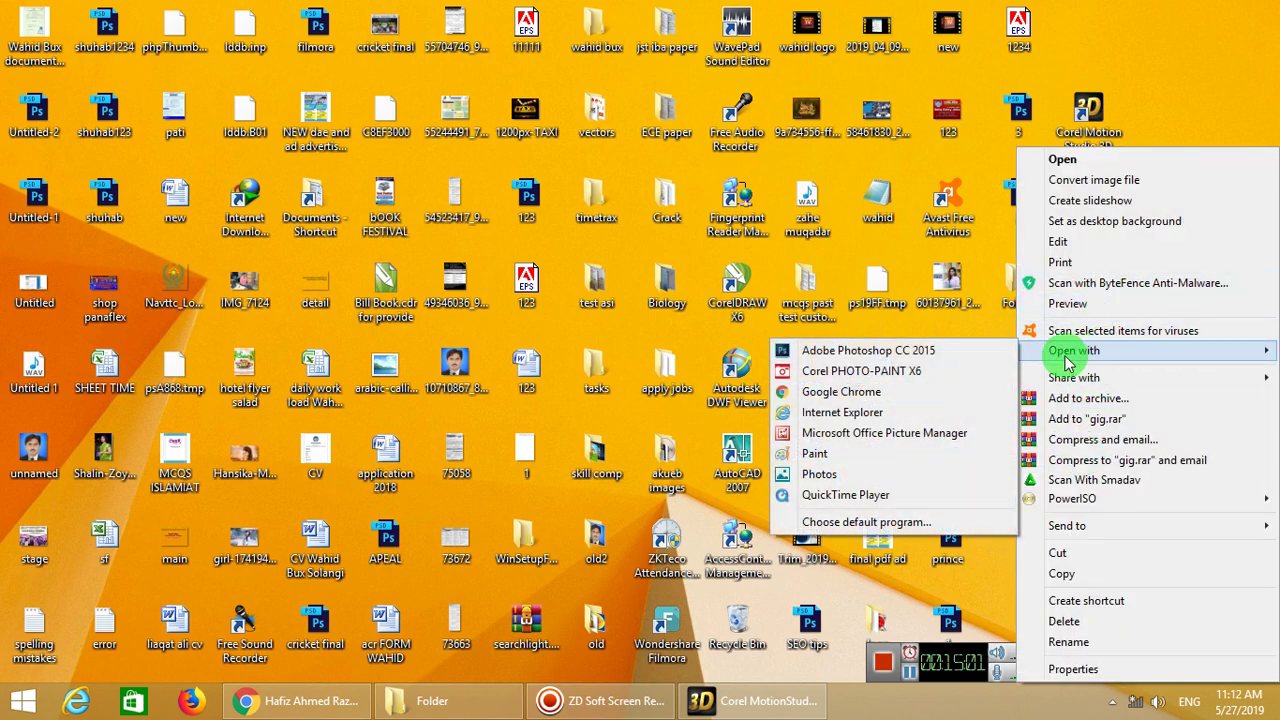
left_click(866, 392)
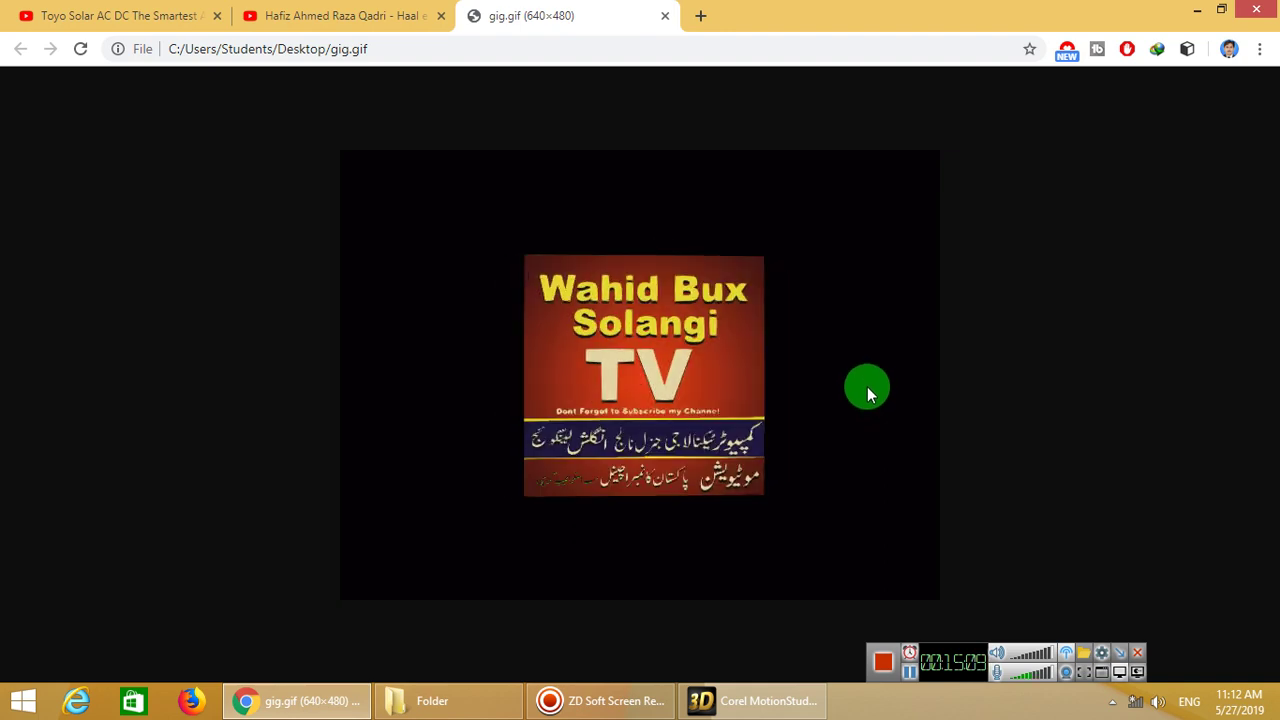
left_click(665, 18)
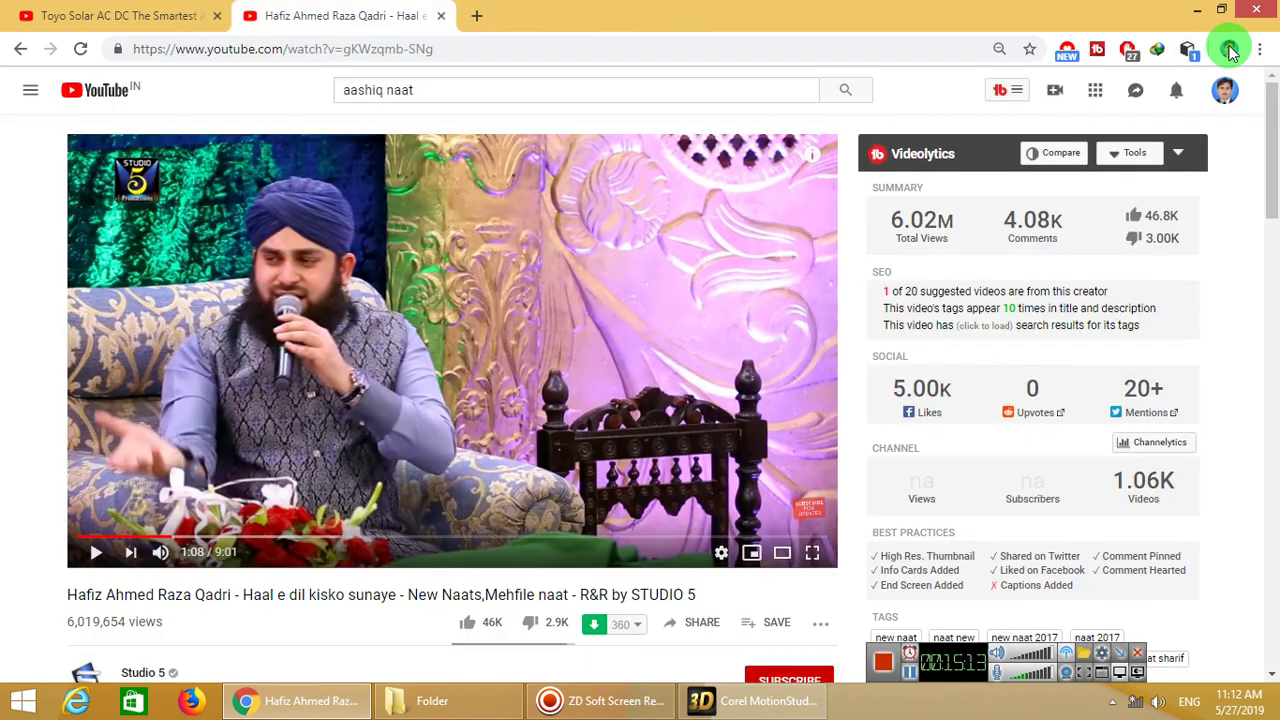
left_click(1196, 10)
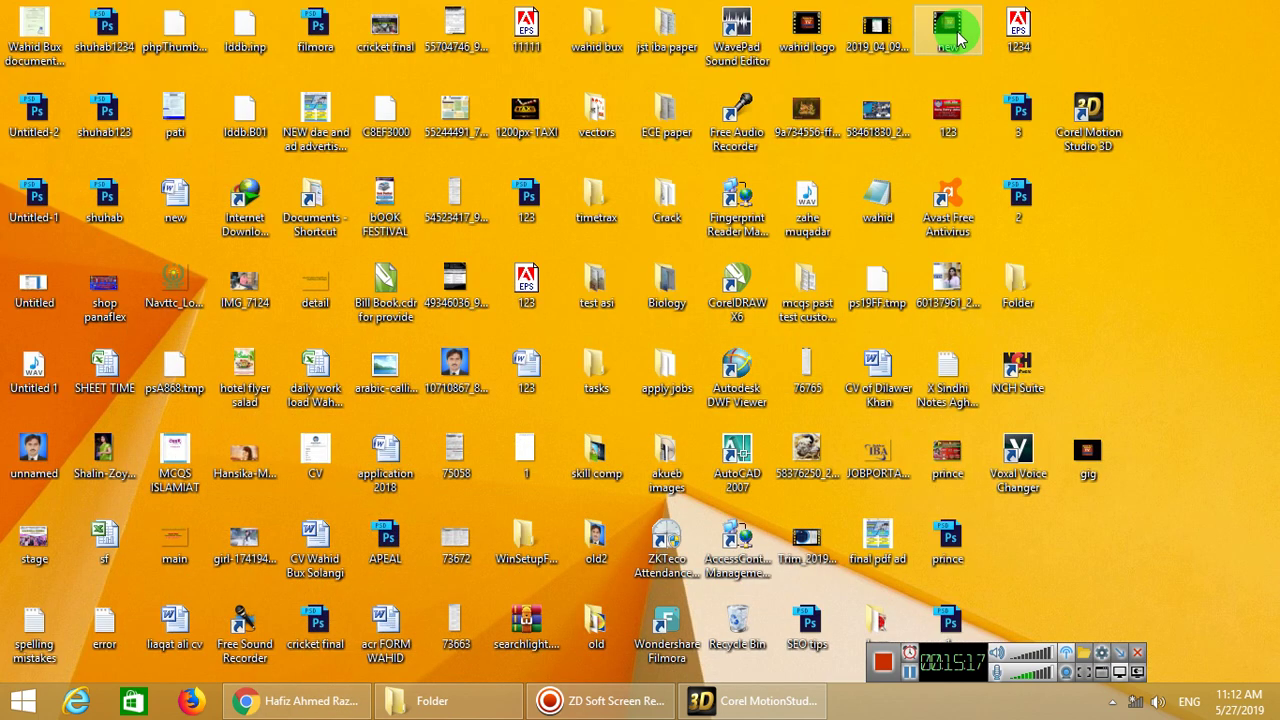
Play the exported video "new" from the desktop in a maximized Windows Media Player window
double_click(950, 30)
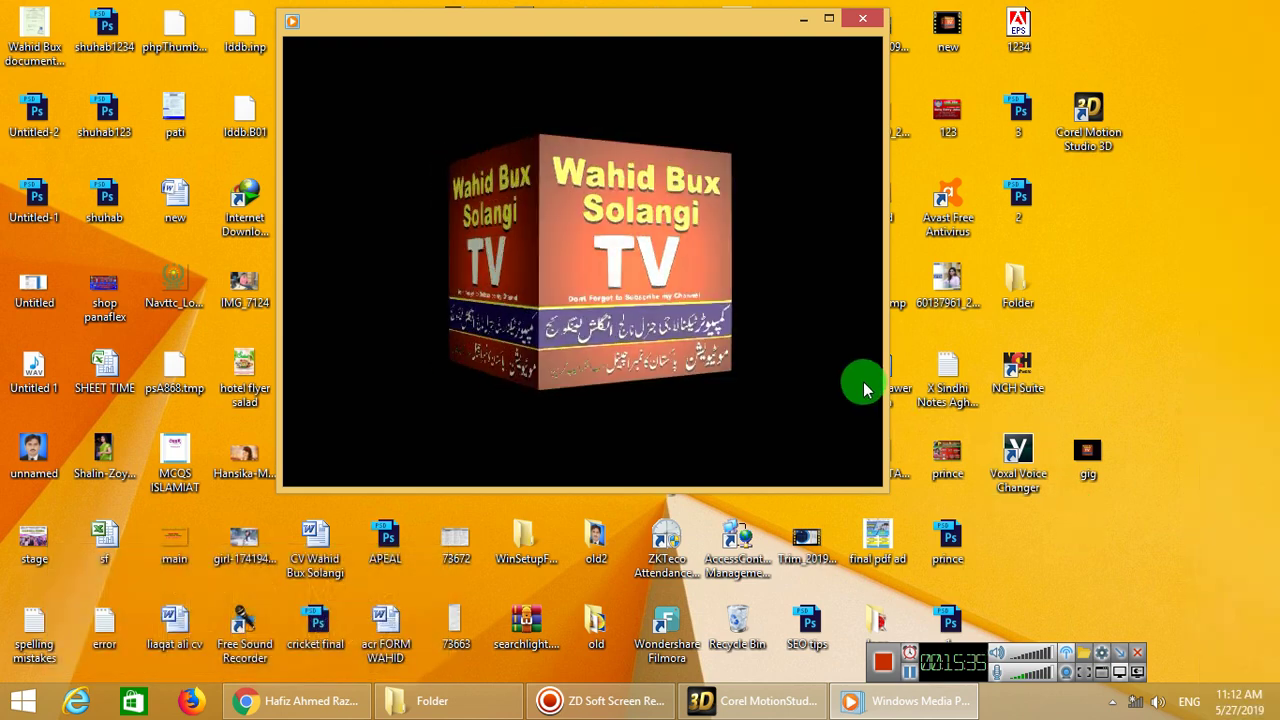
left_click(829, 20)
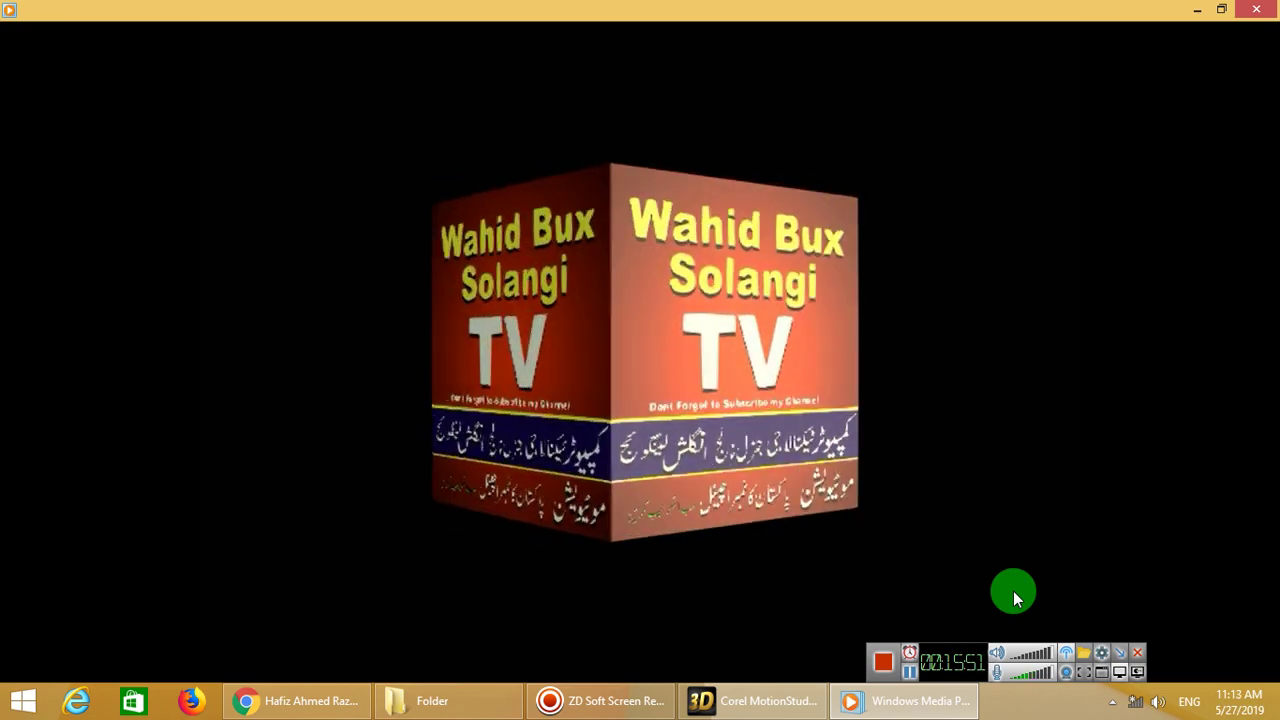
mouse_move(1014, 590)
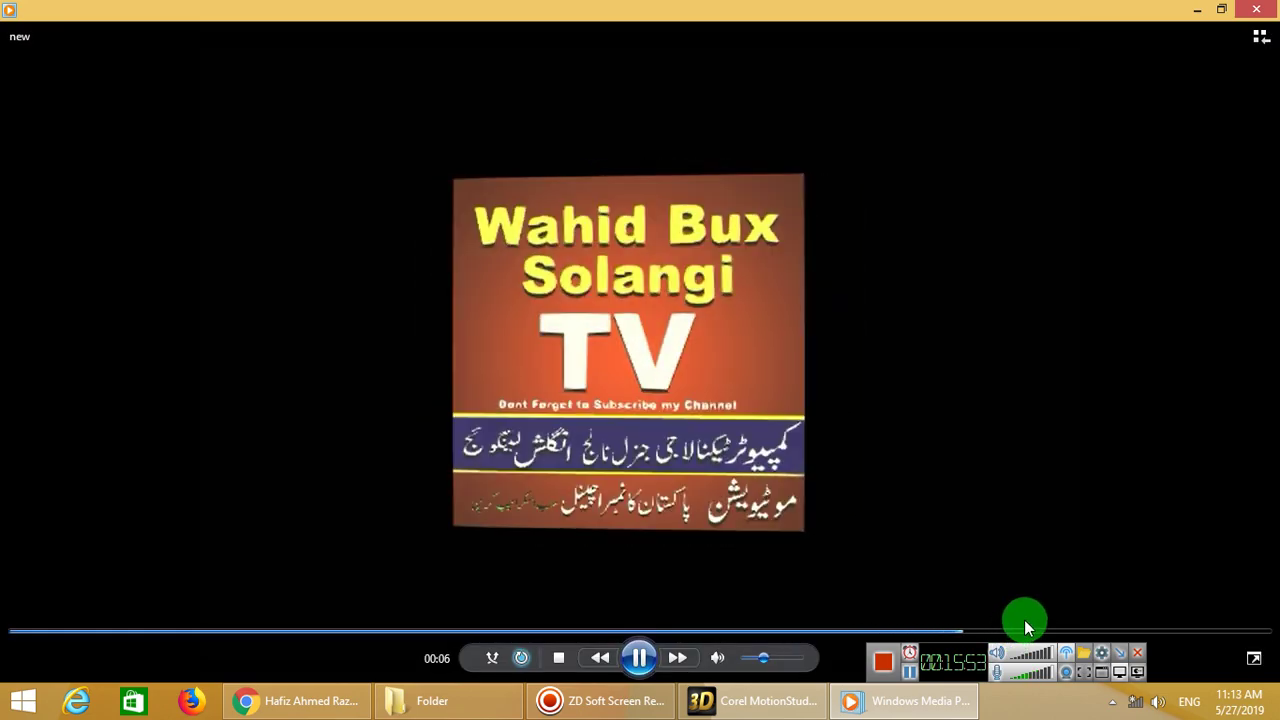